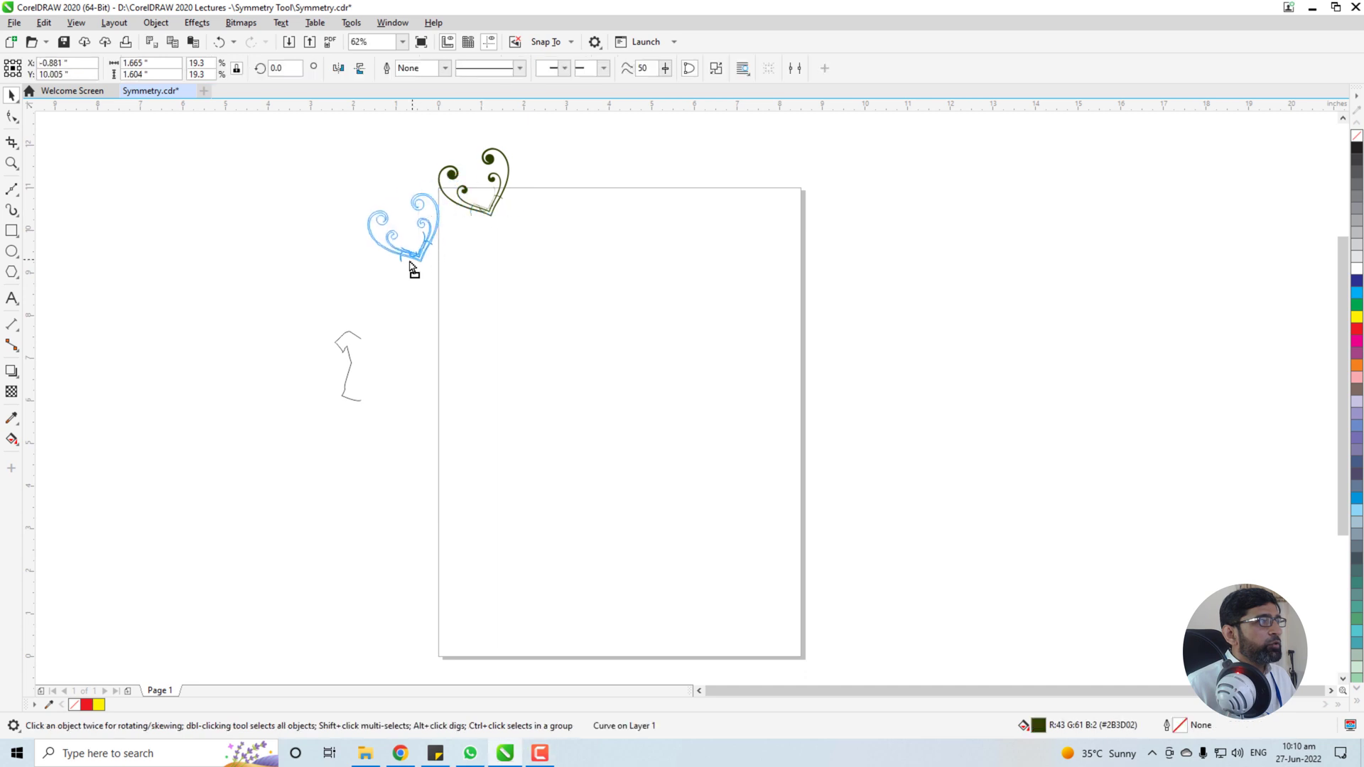
Draw a closed leaf shape about 1.0 by 3.1 inches with the Bézier tool in the upper-left part of the page.
left_click(410, 362)
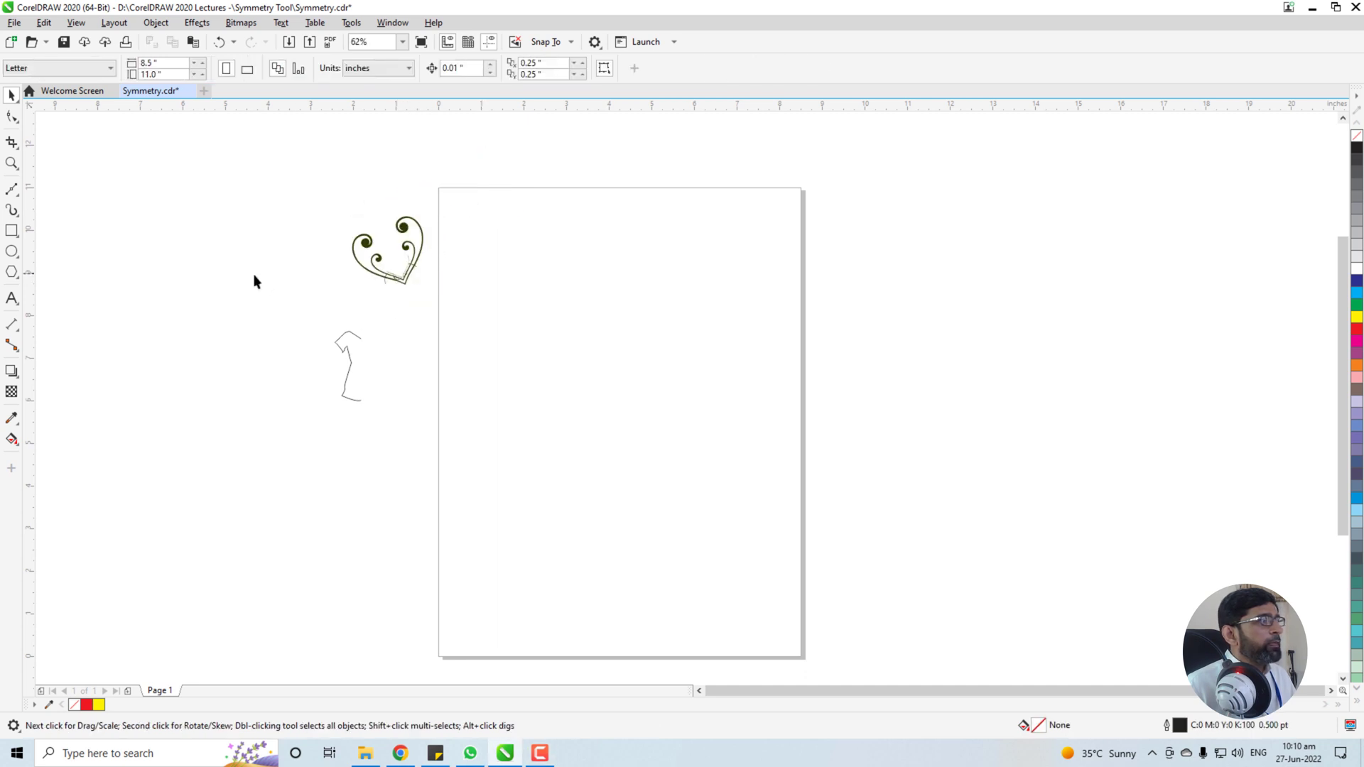
left_click(13, 191)
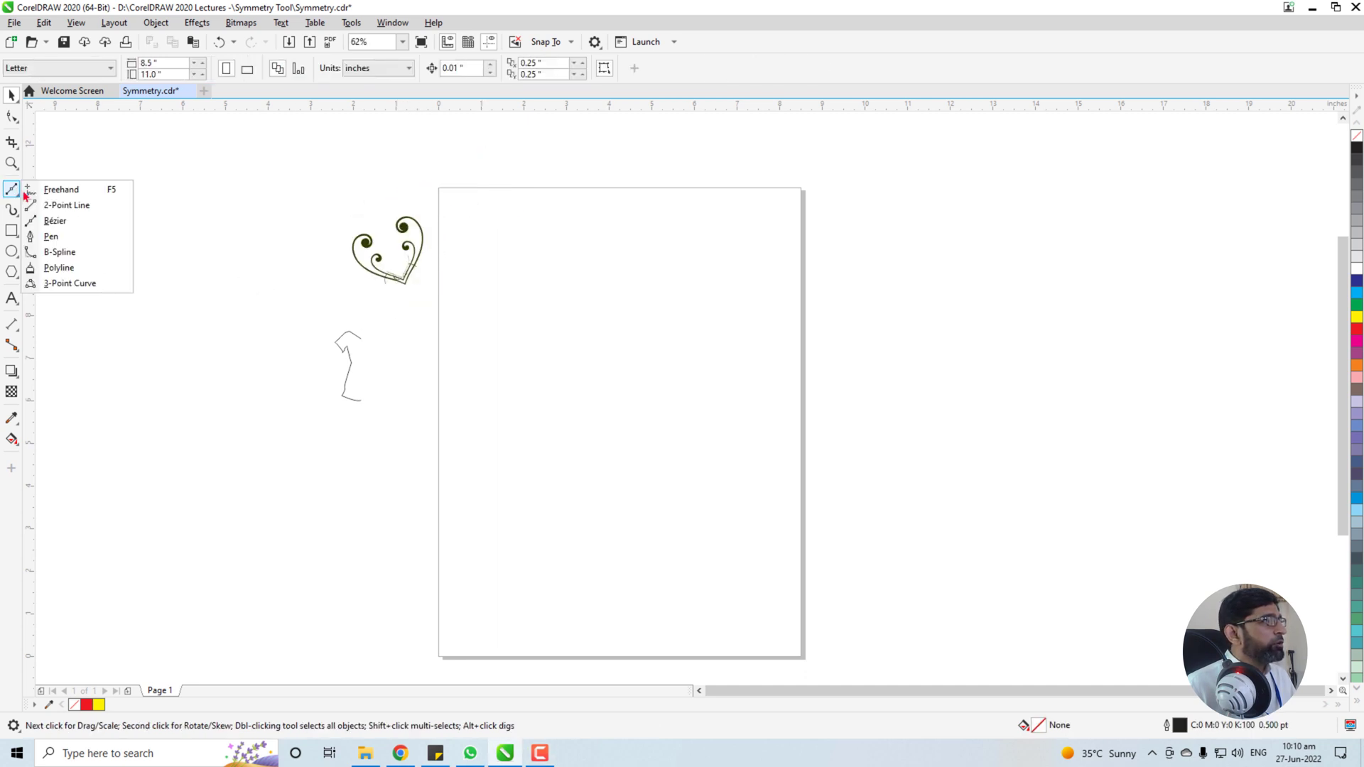
left_click(73, 227)
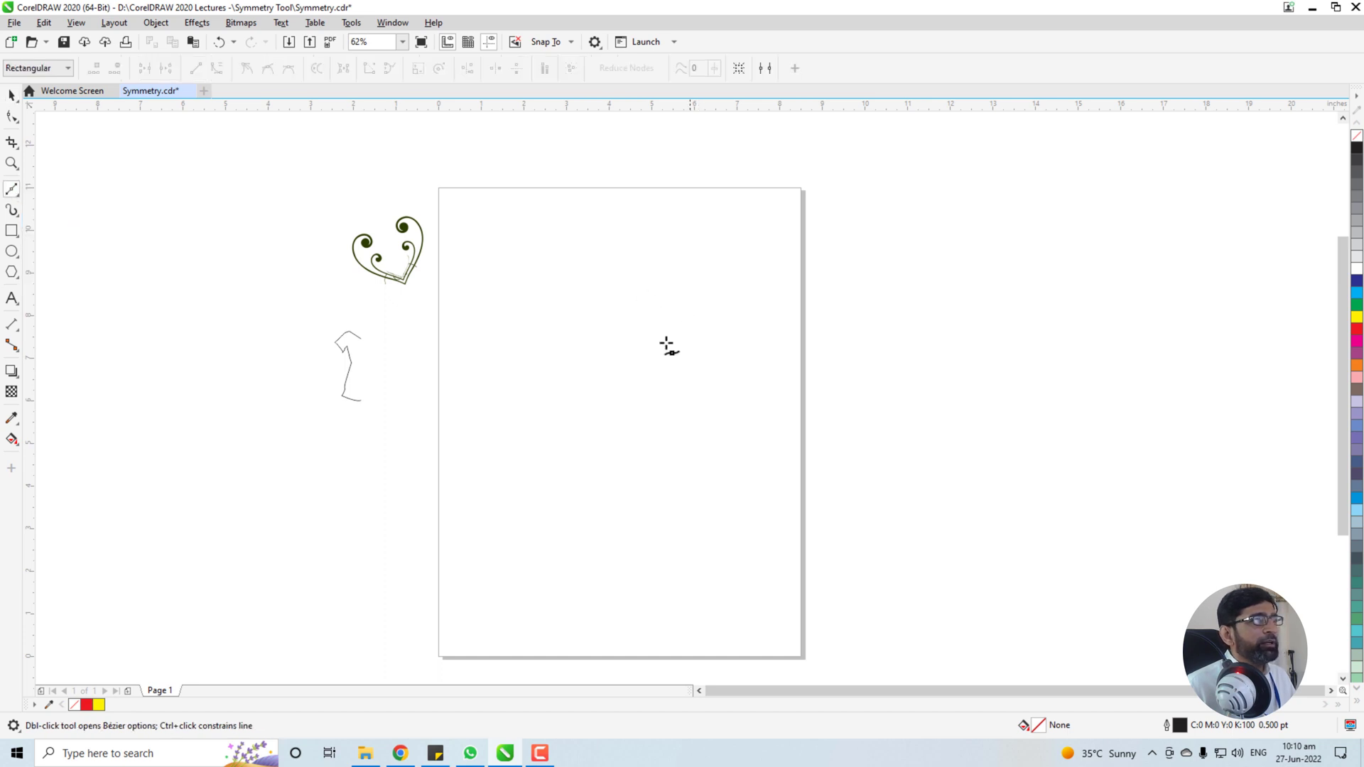
left_click(496, 284)
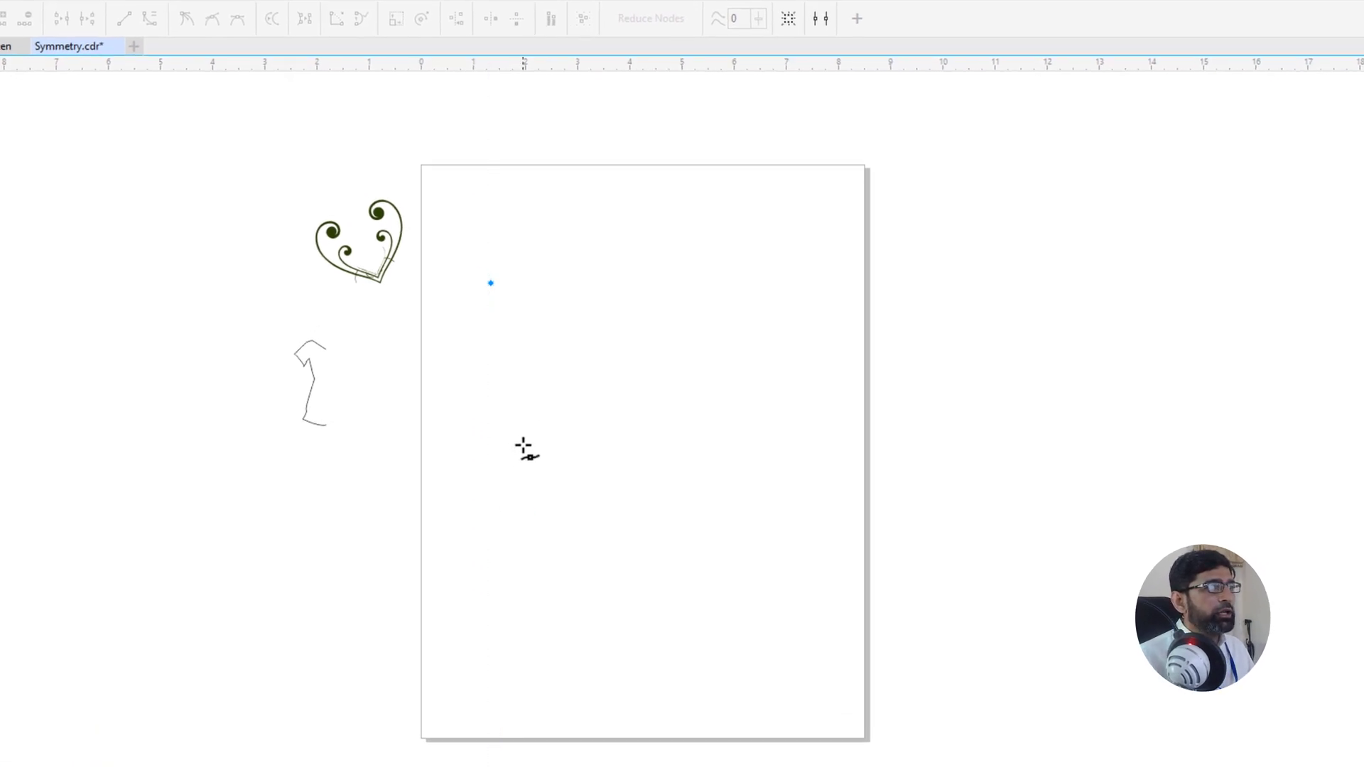
left_click_drag(523, 445, 612, 469)
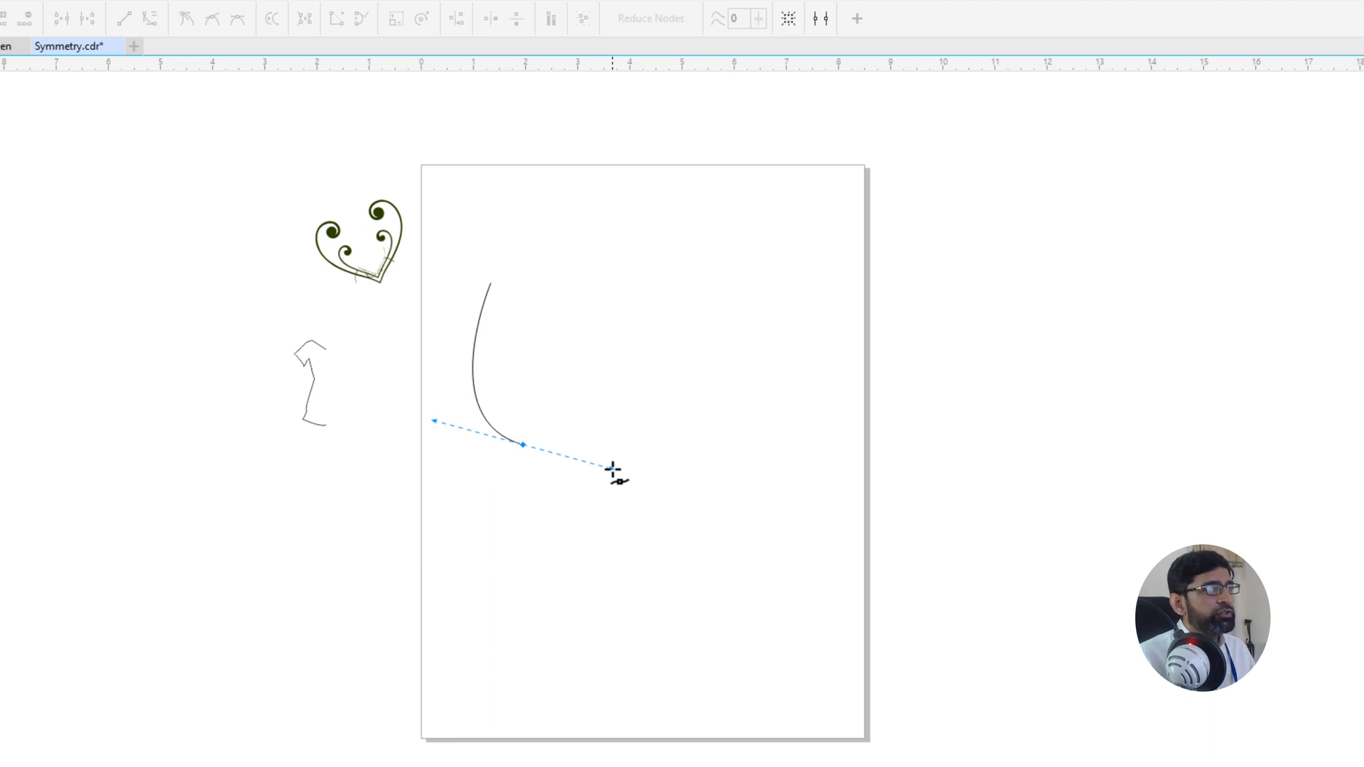
left_click_drag(612, 469, 539, 369)
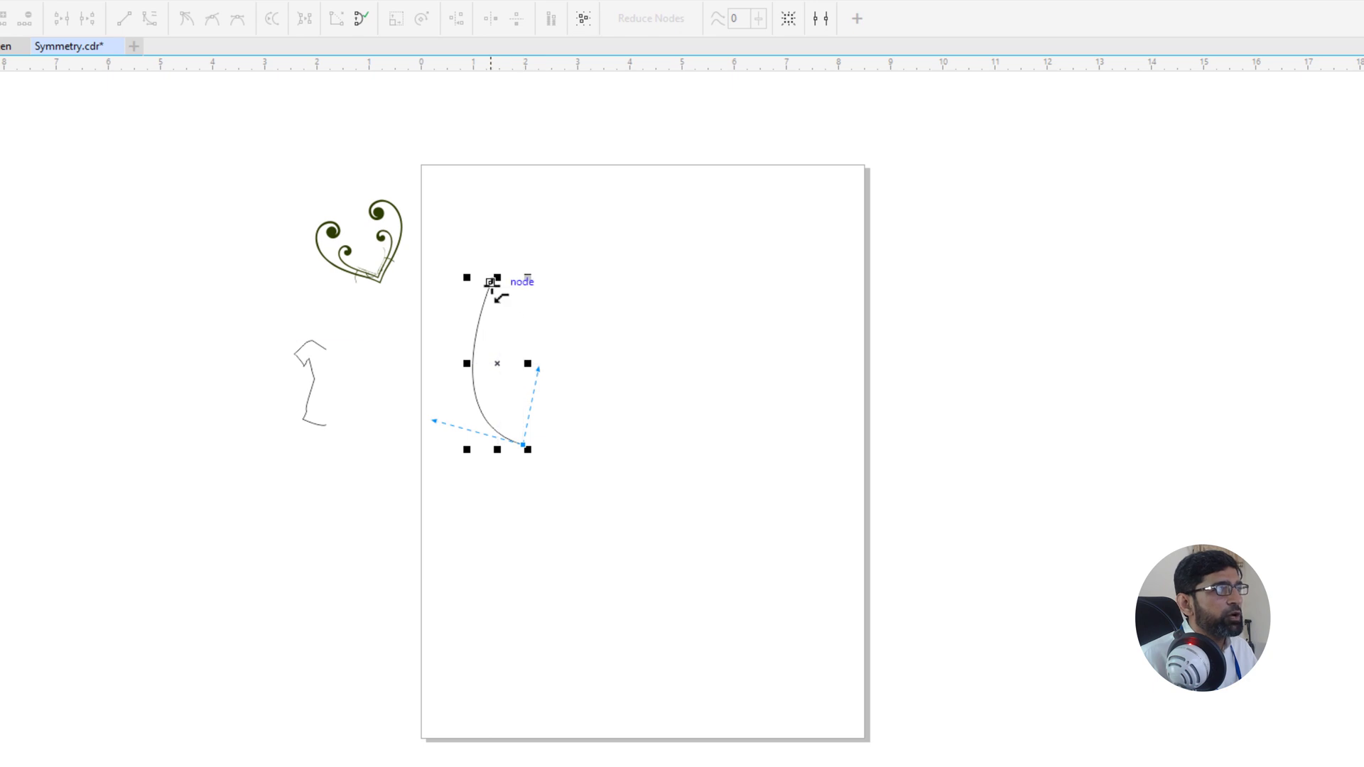
left_click_drag(490, 285, 481, 377)
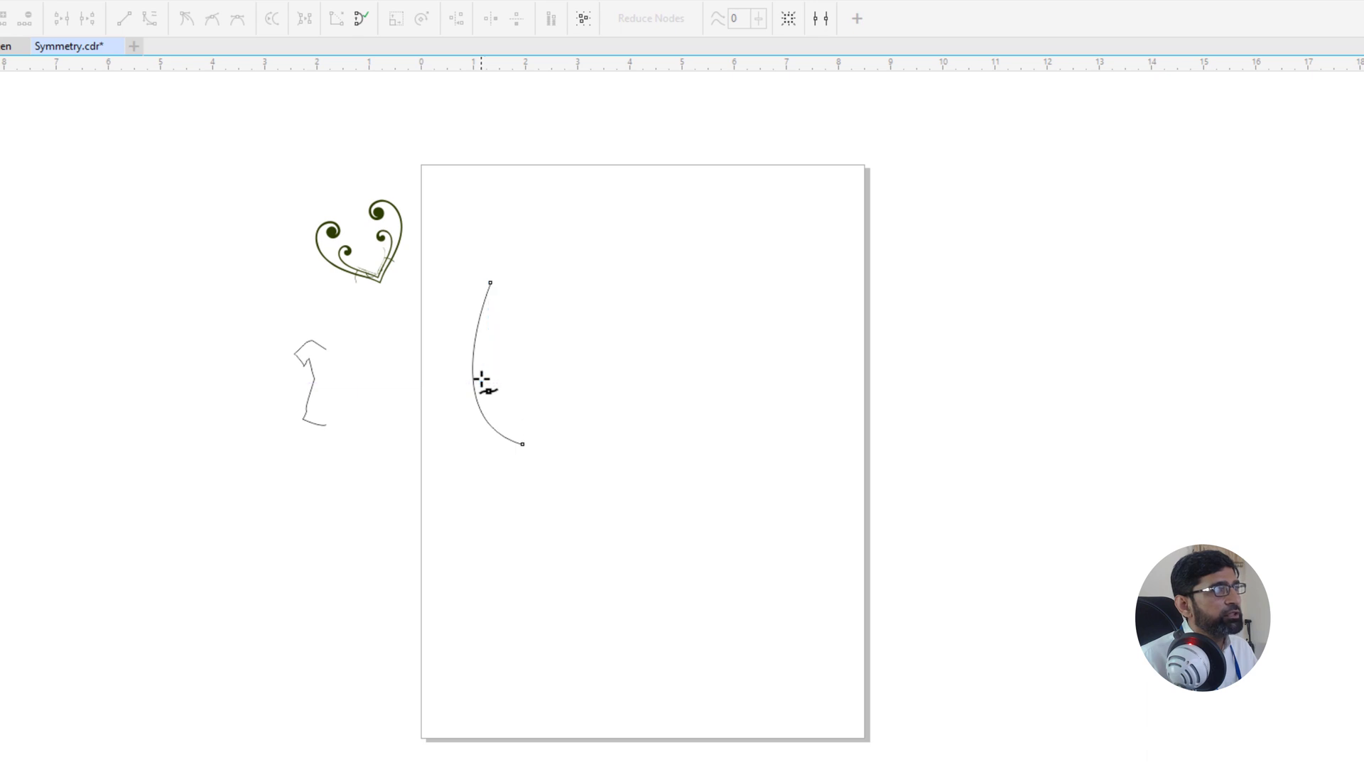
key("space")
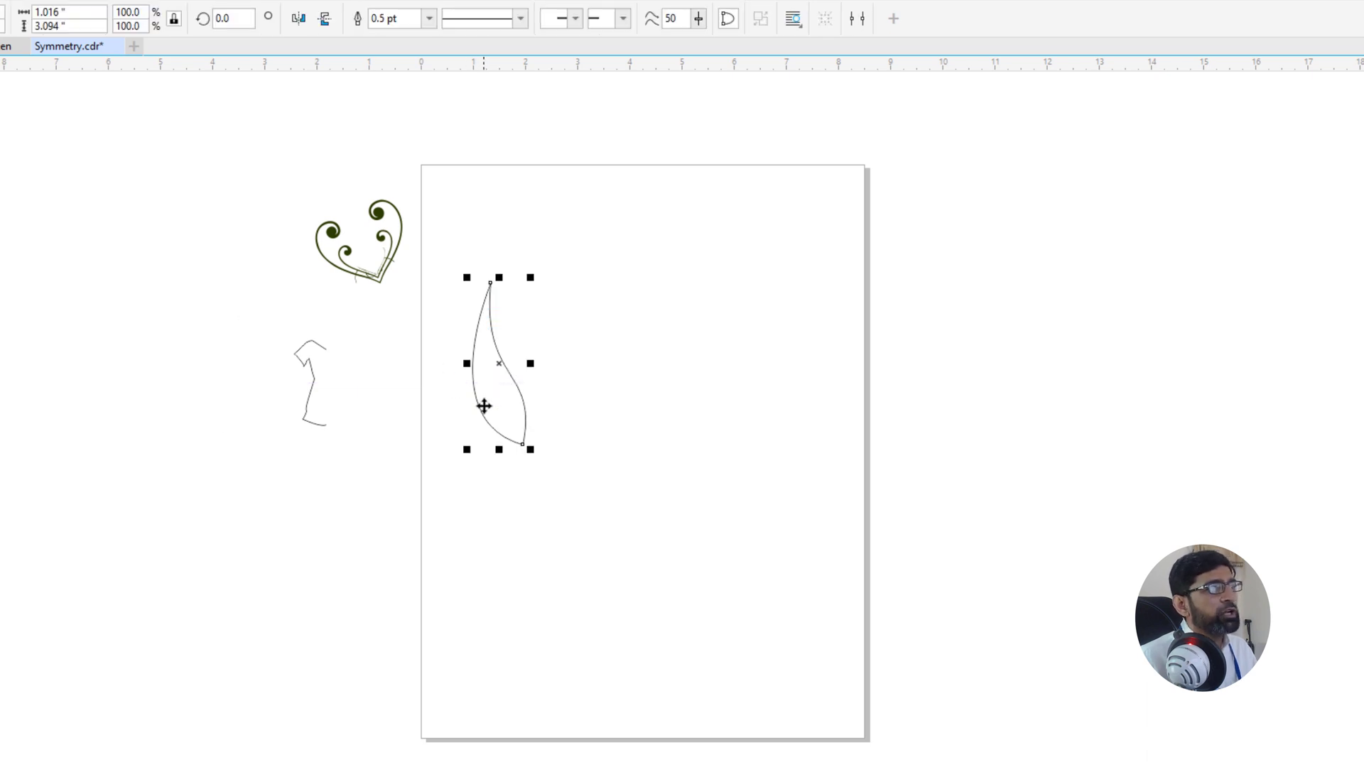
Move the leaf slightly to the right and rotate it about 16 degrees counterclockwise.
left_click_drag(505, 407, 530, 409)
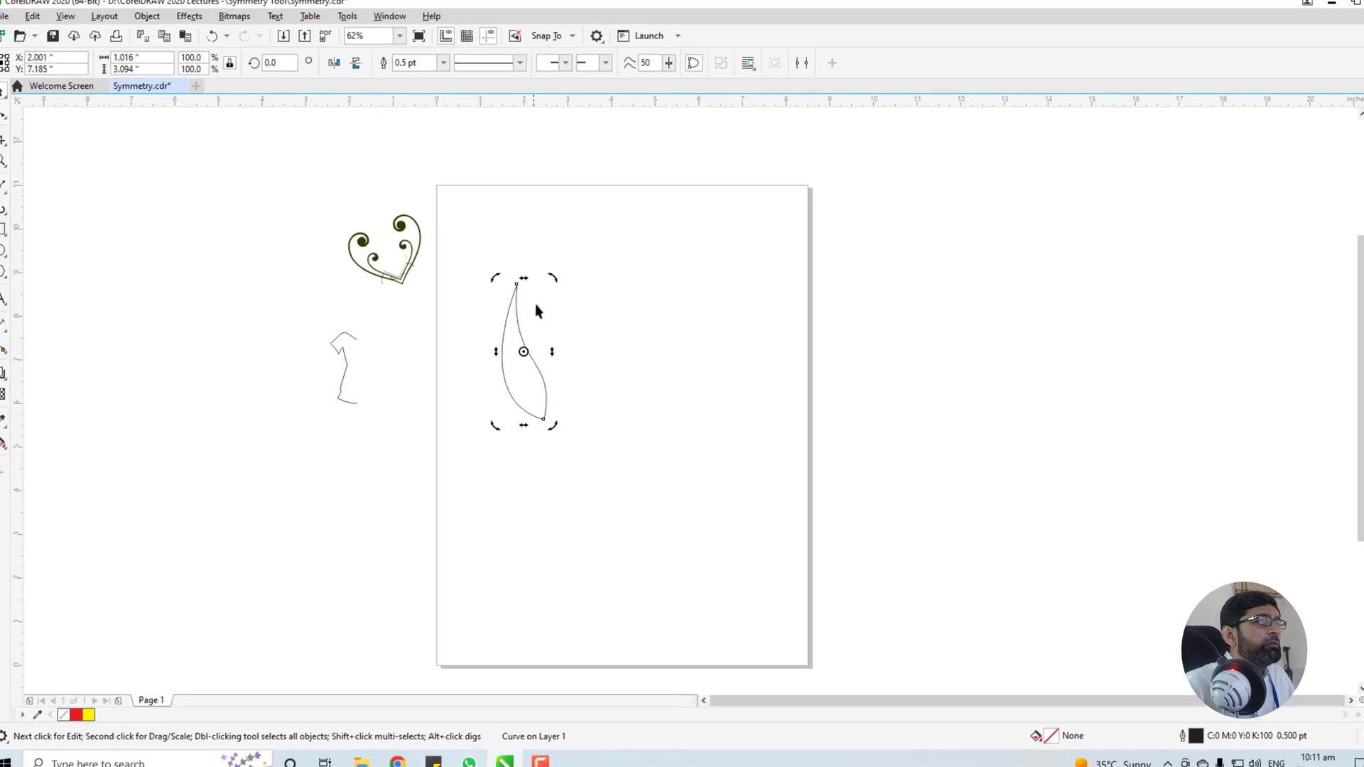
left_click_drag(547, 285, 528, 278)
left_click(567, 362)
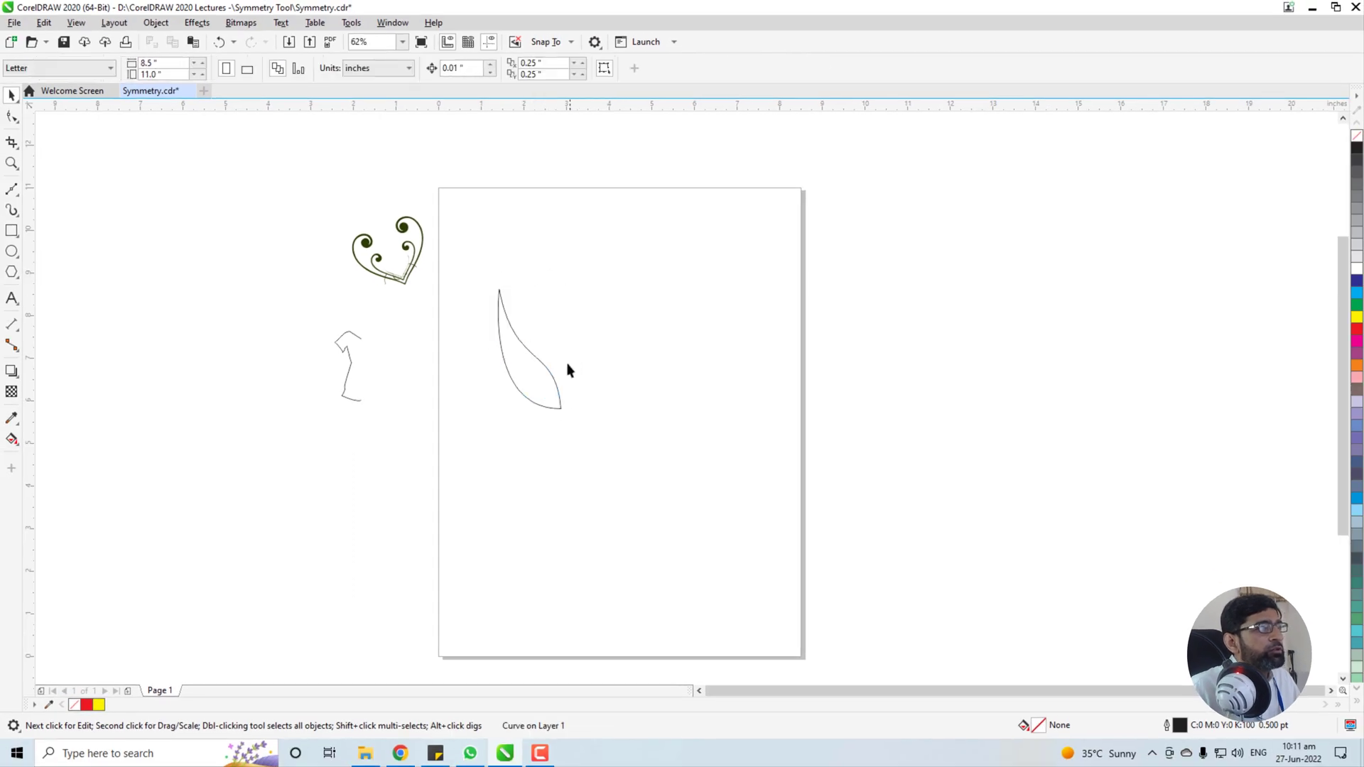
Create a new symmetry from the leaf and move its vertical mirror line near the leaf, to X about 3.15 inches.
left_click(556, 384)
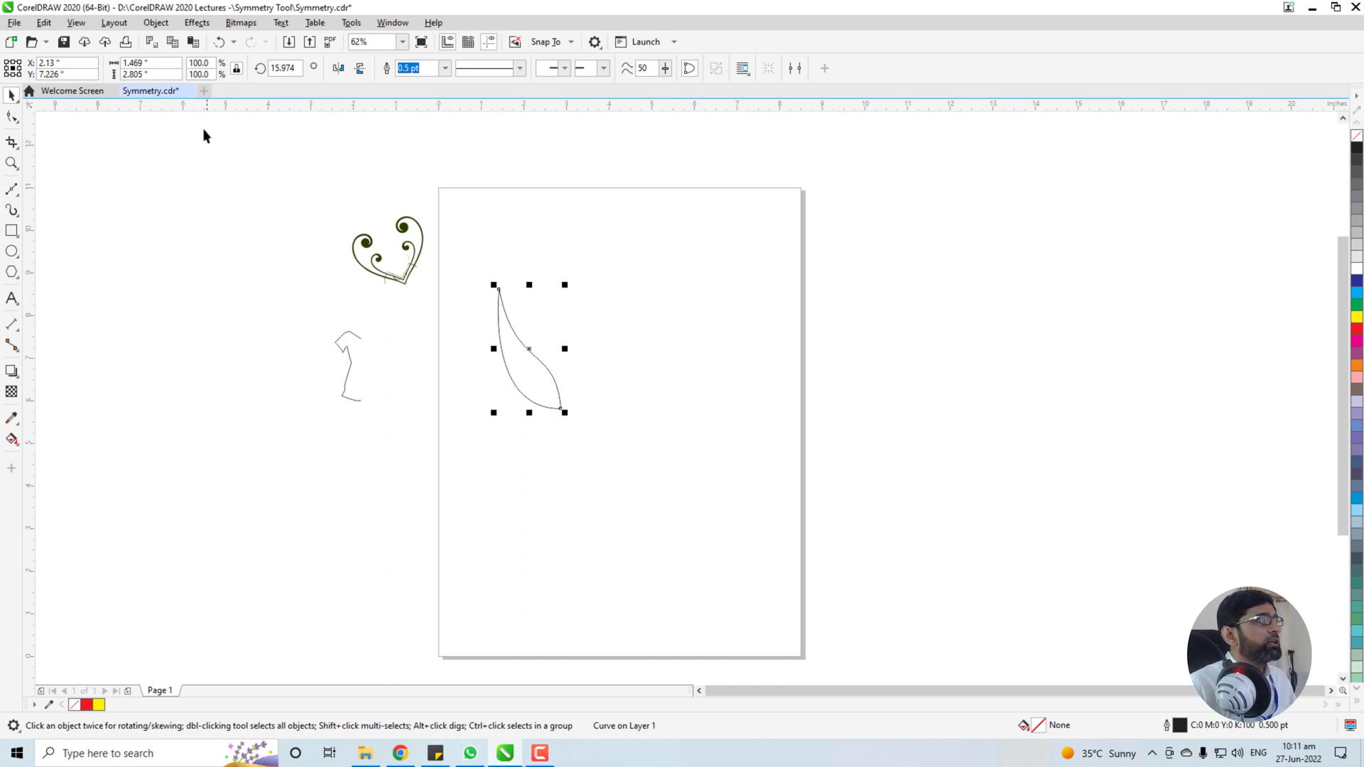
left_click(156, 23)
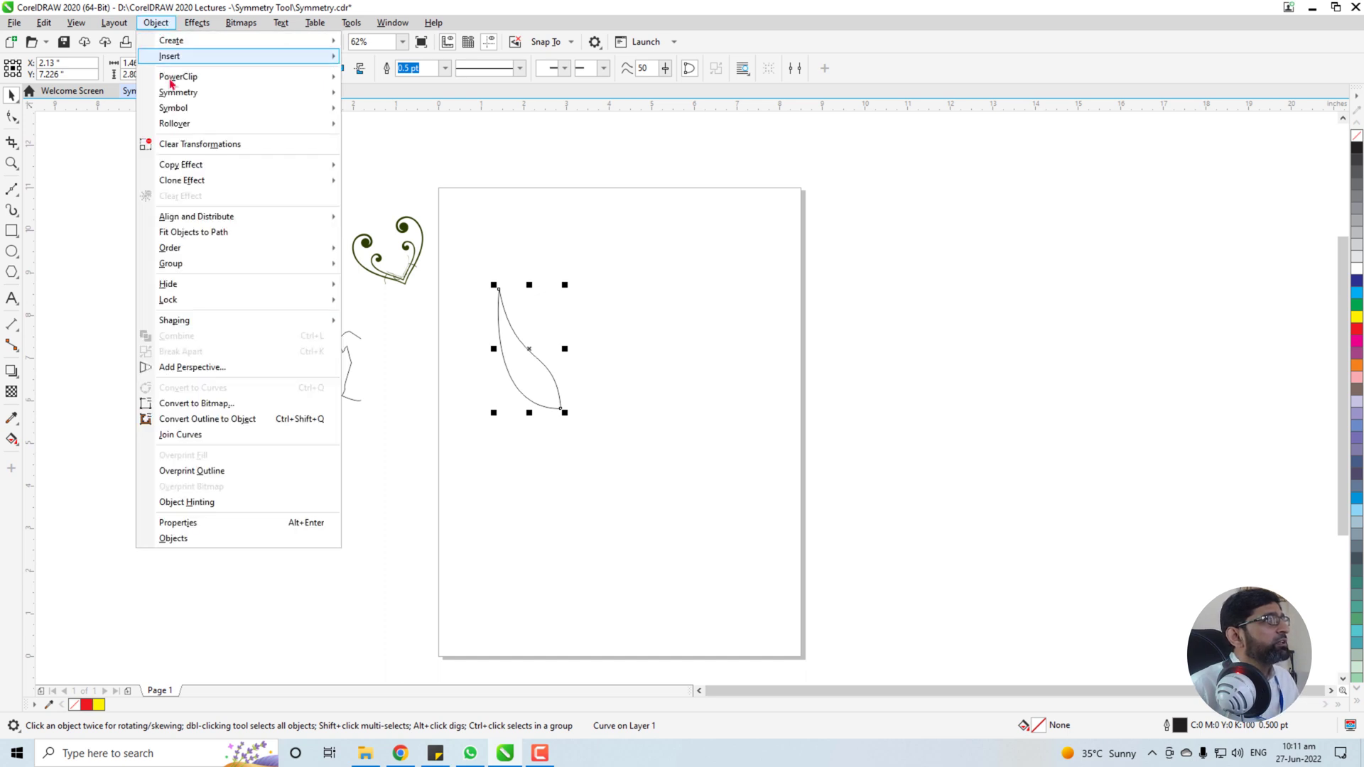
mouse_move(184, 98)
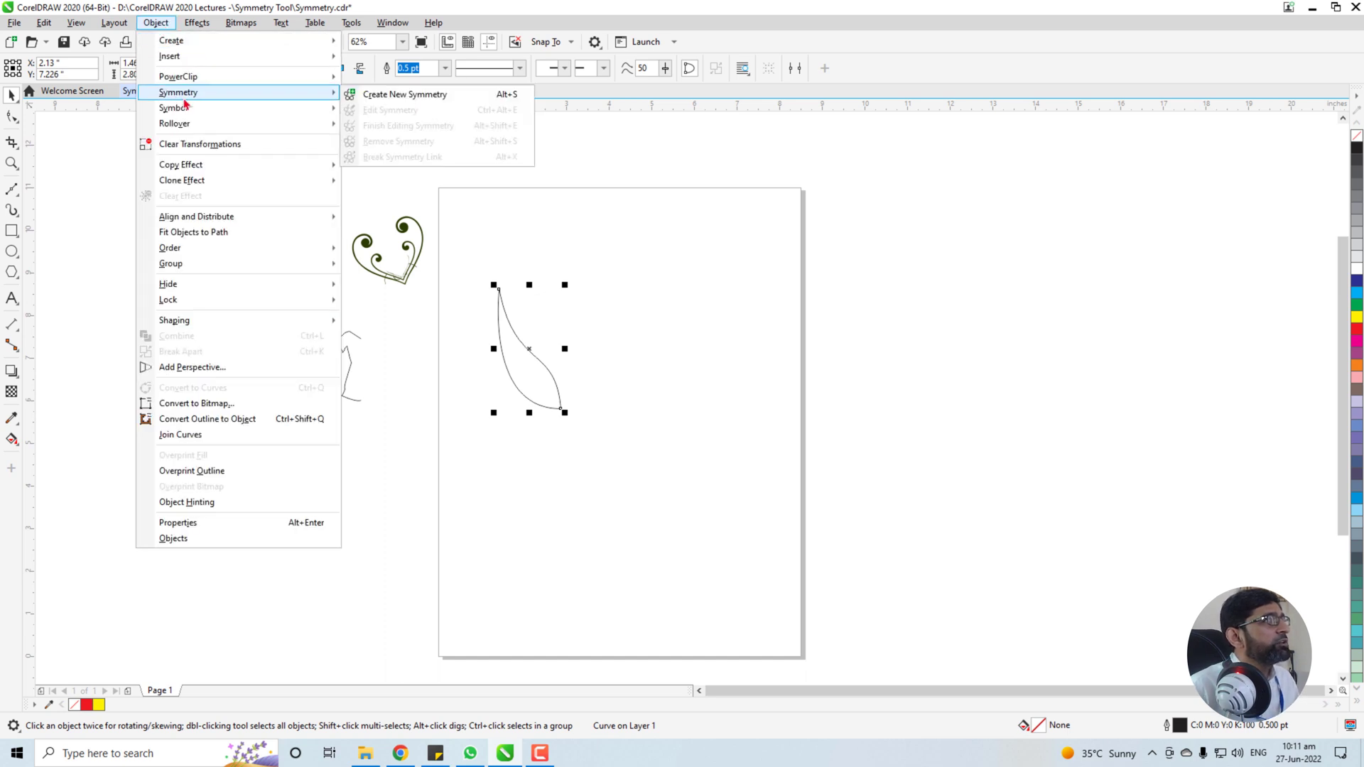
left_click(416, 100)
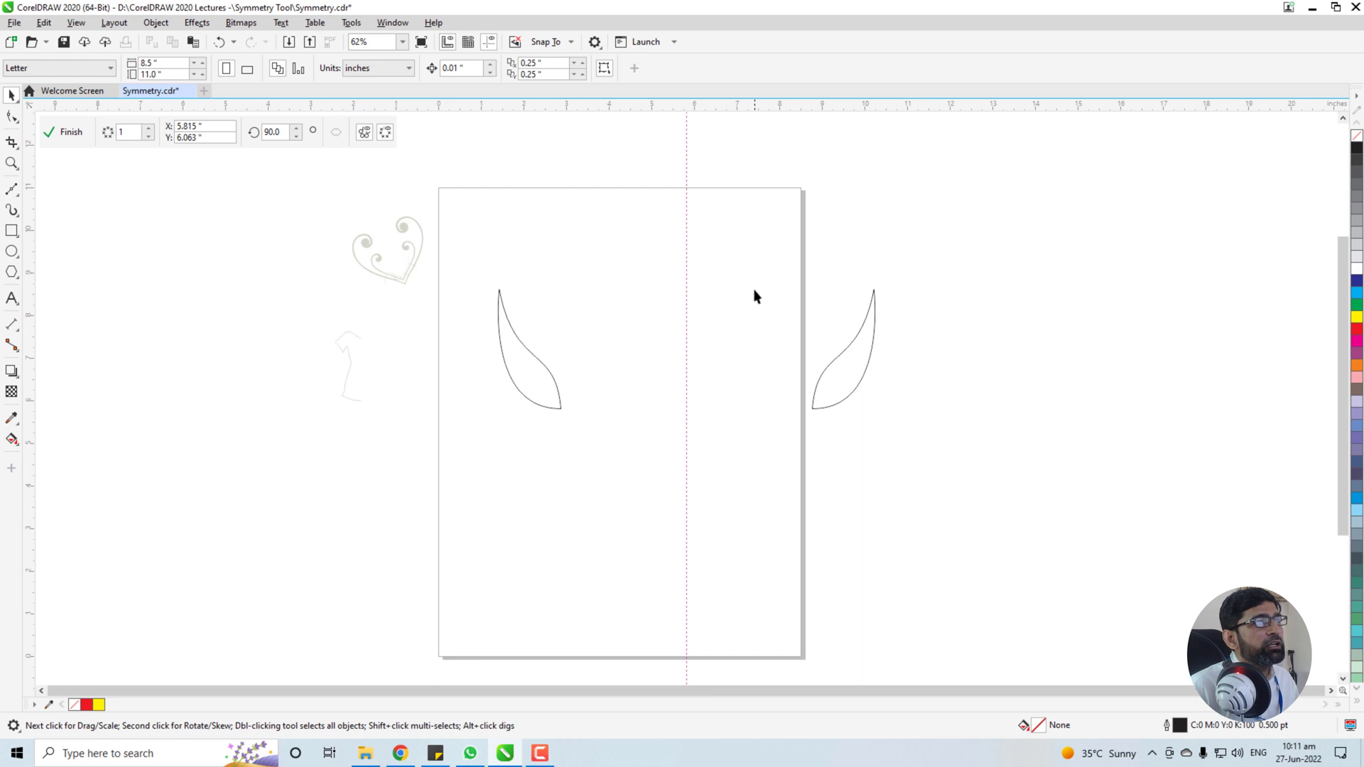
left_click(687, 338)
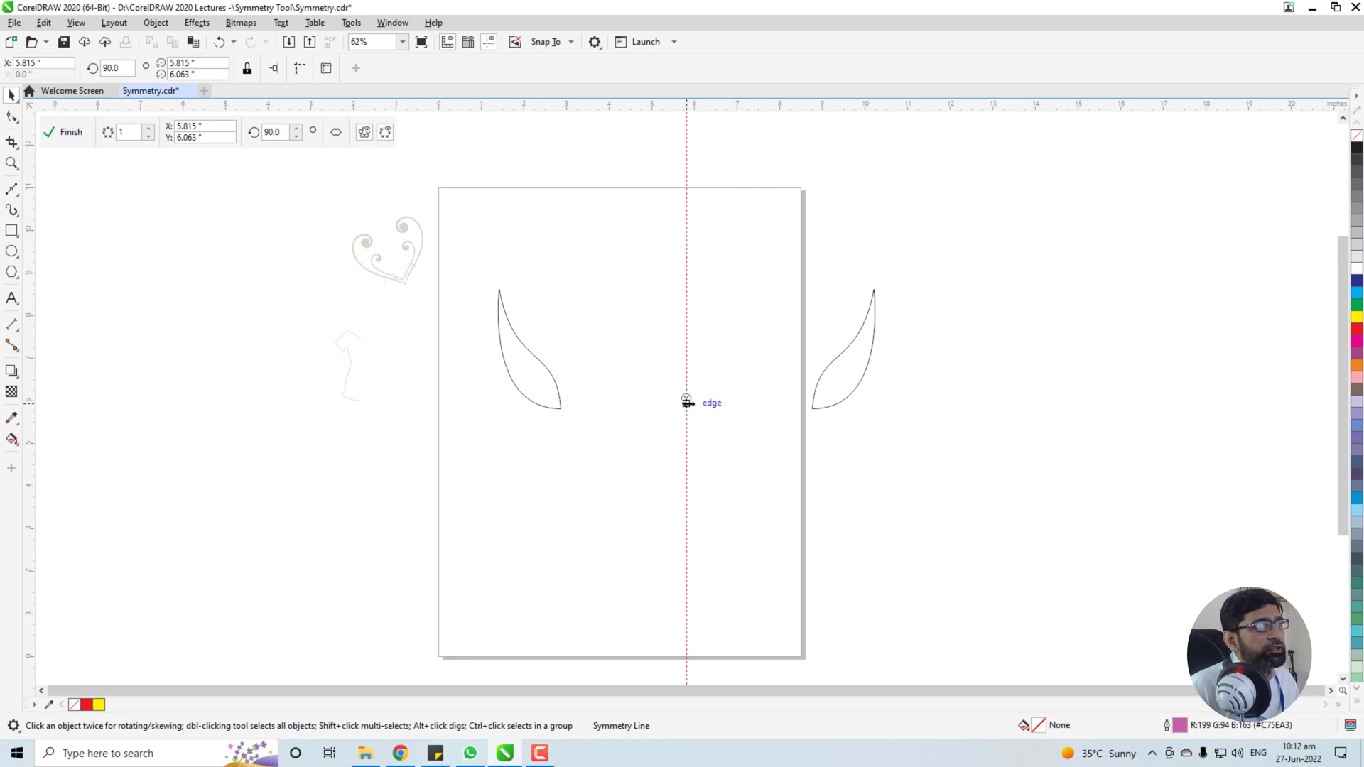
left_click_drag(685, 399, 572, 399)
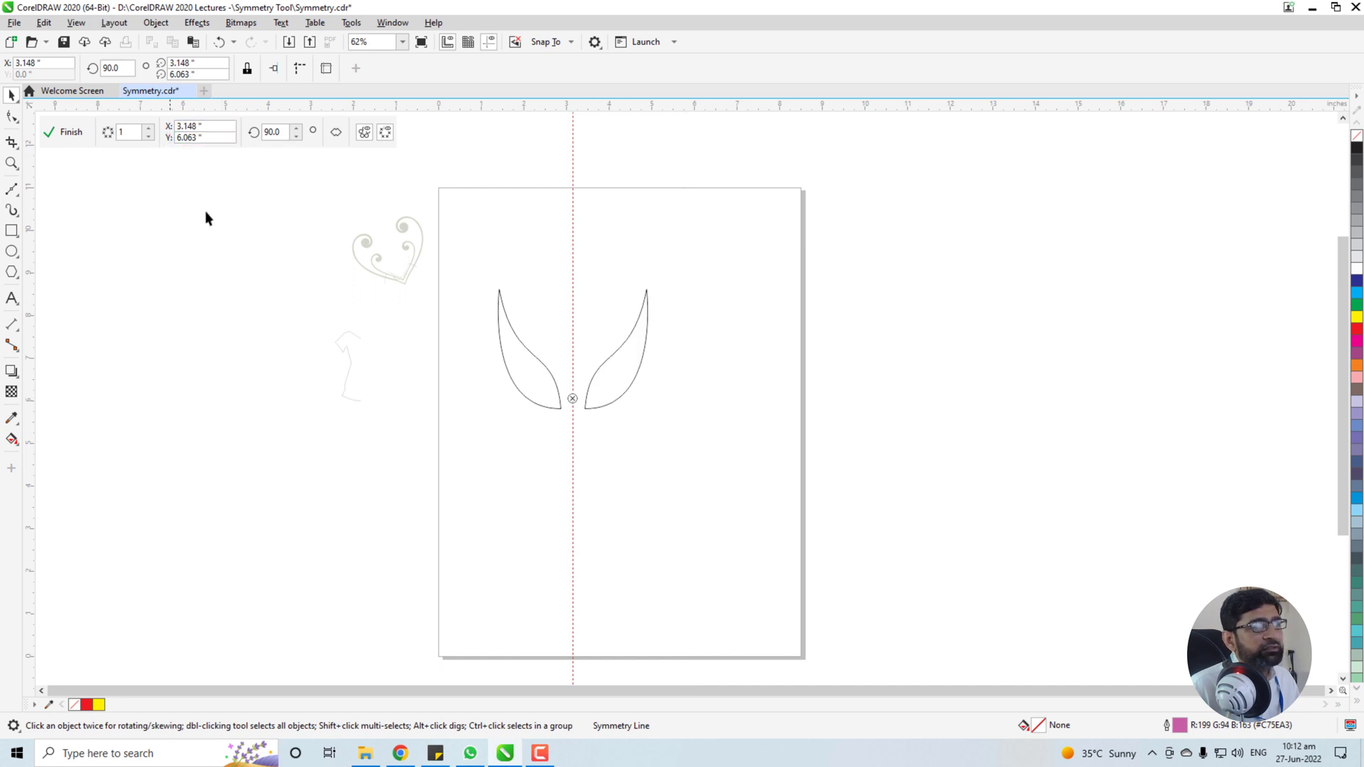
Set two mirror lines and position the symmetry centre below the leaves at Y about 5.54 inches.
mouse_move(573, 398)
left_mouse_down()
mouse_move(574, 462)
mouse_move(571, 448)
left_mouse_up()
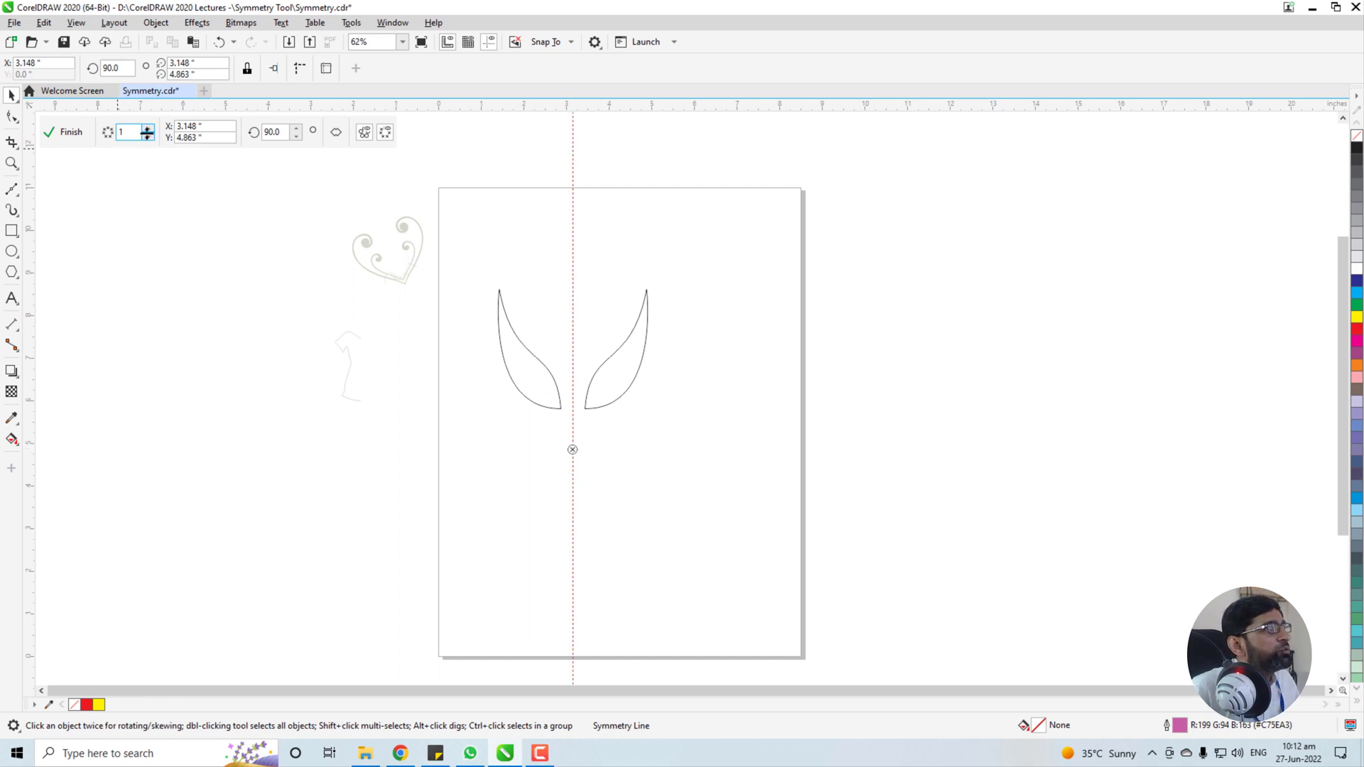
left_click(149, 130)
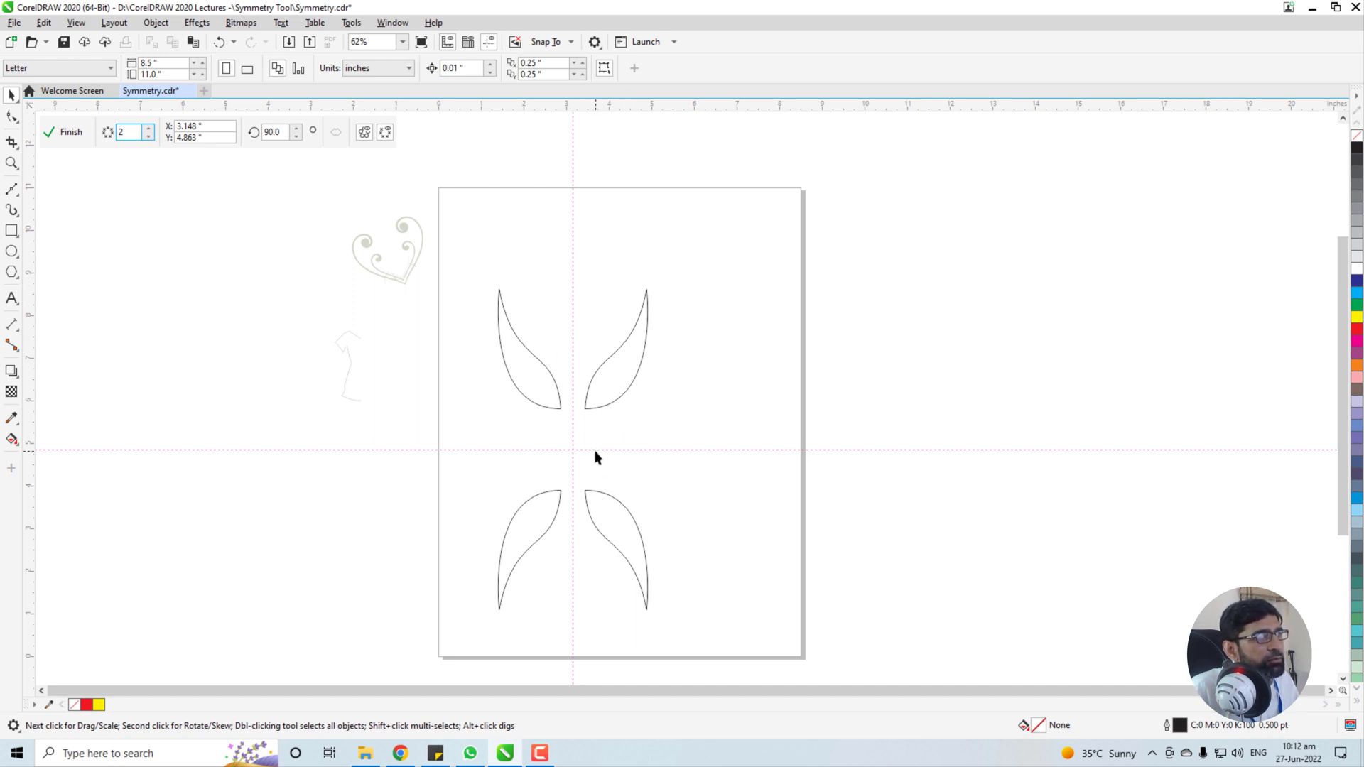
left_click_drag(591, 444, 595, 422)
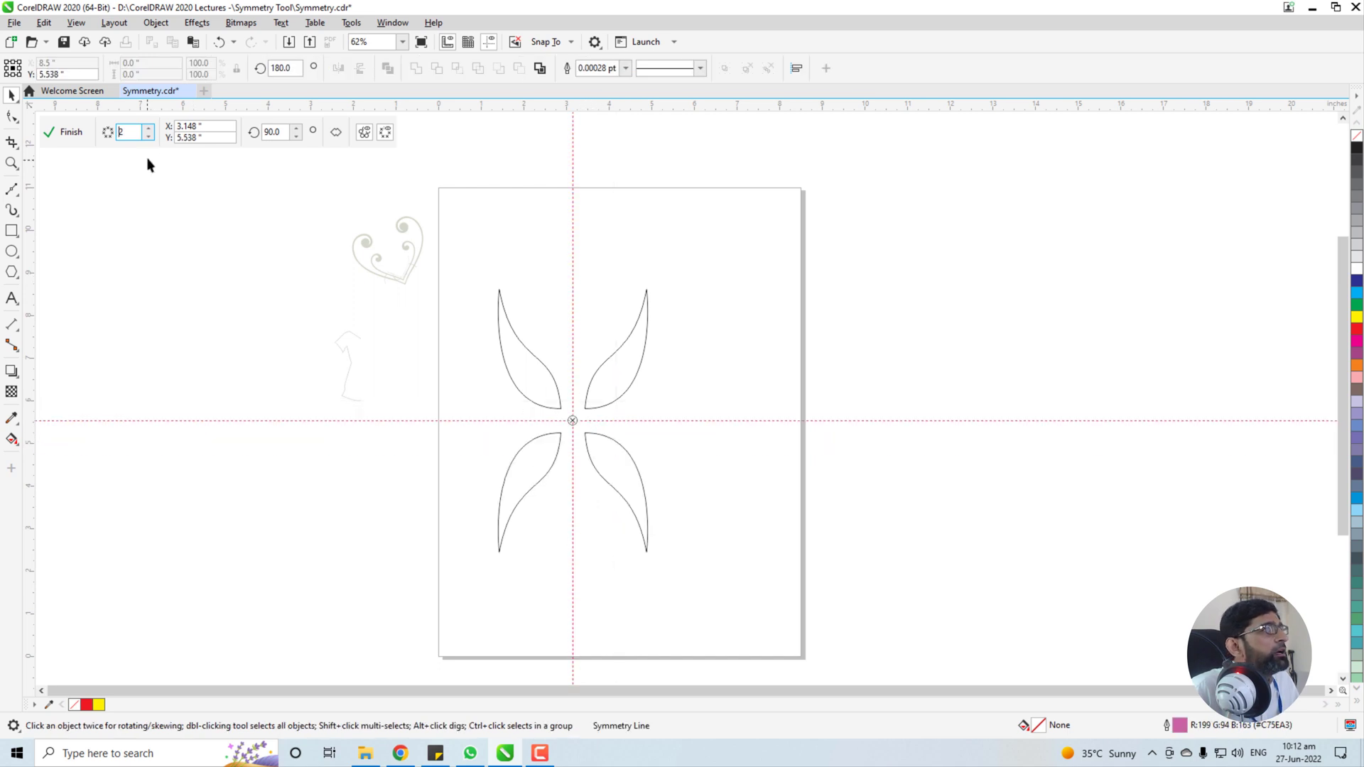
Increase the number of mirror lines to 6 and finish the symmetry.
left_click(150, 130)
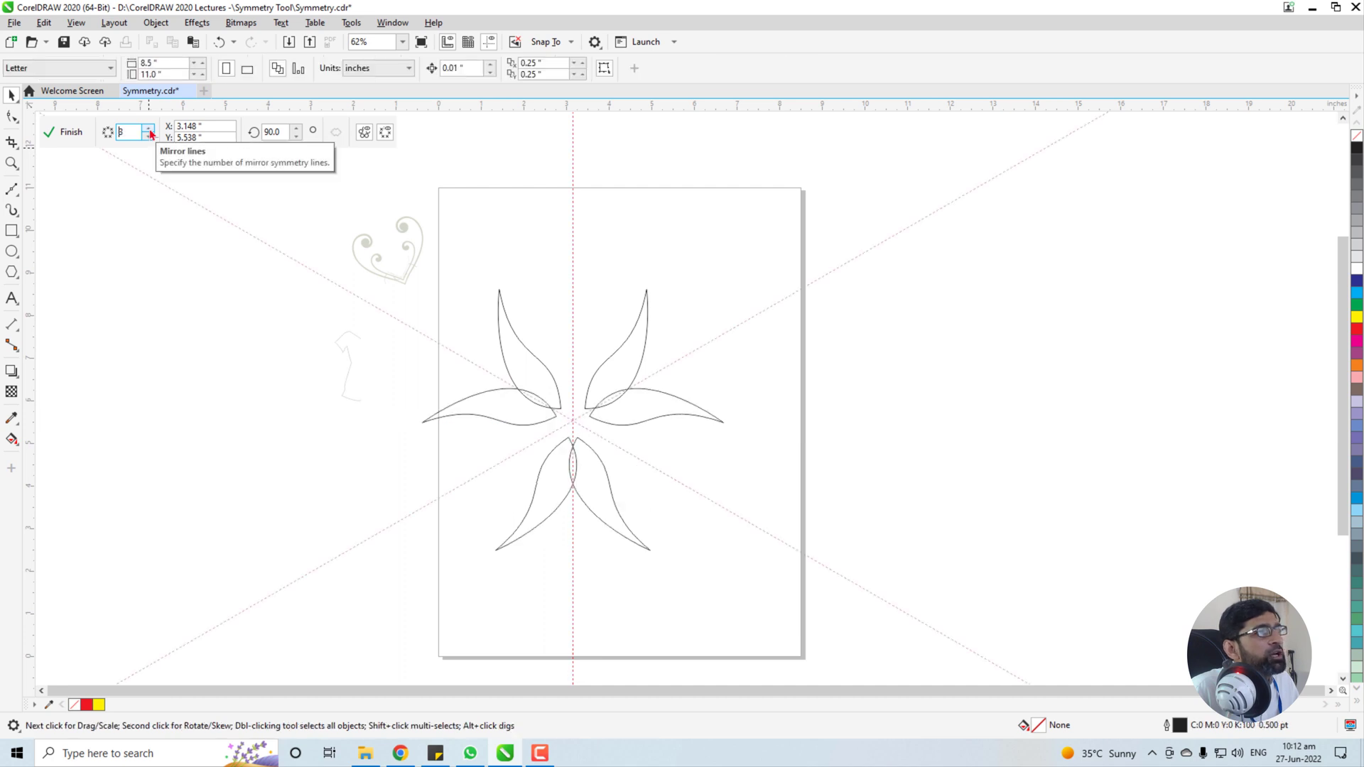
left_click(149, 131)
left_click(150, 131)
left_click(150, 131)
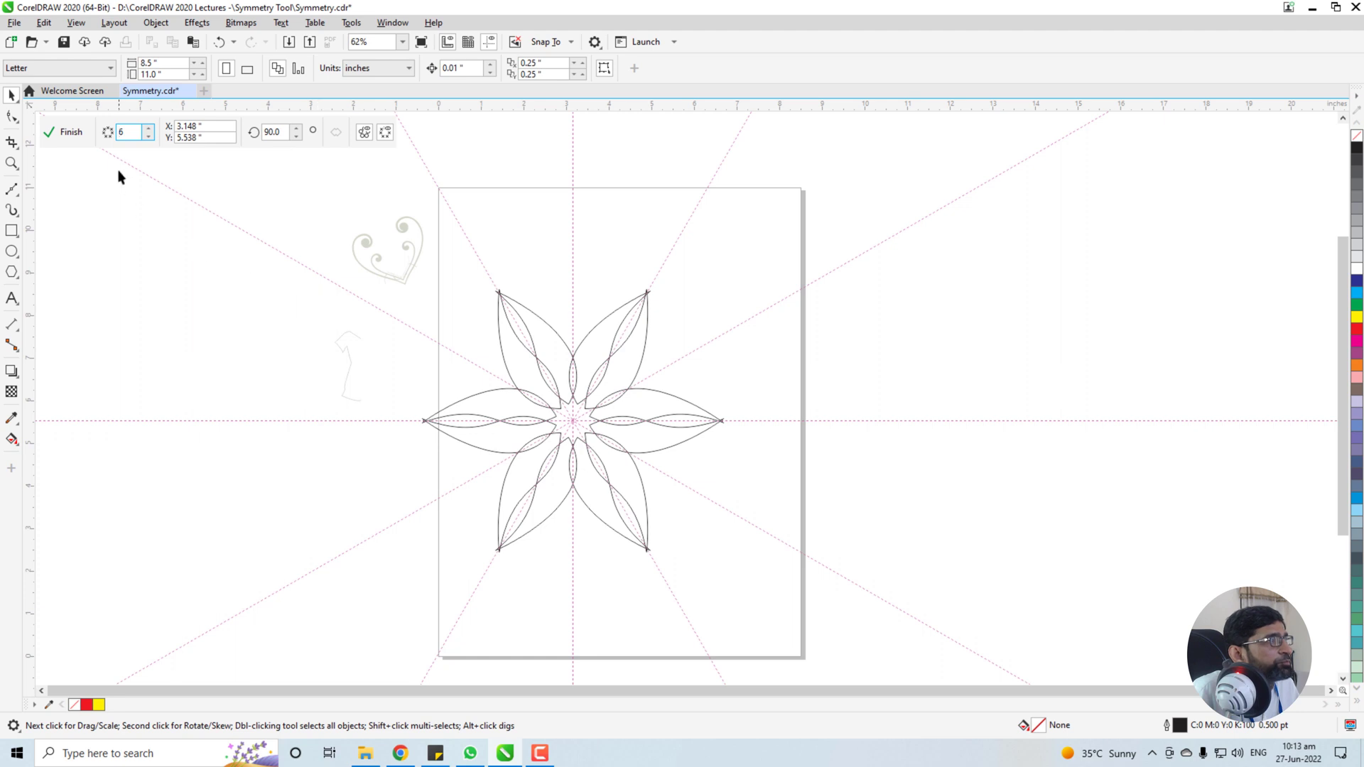
left_click(67, 133)
Undo the finished symmetry, the added mirror lines and the vertical moves of the symmetry centre.
key("ctrl+z")
key("ctrl+z")
key("ctrl+z")
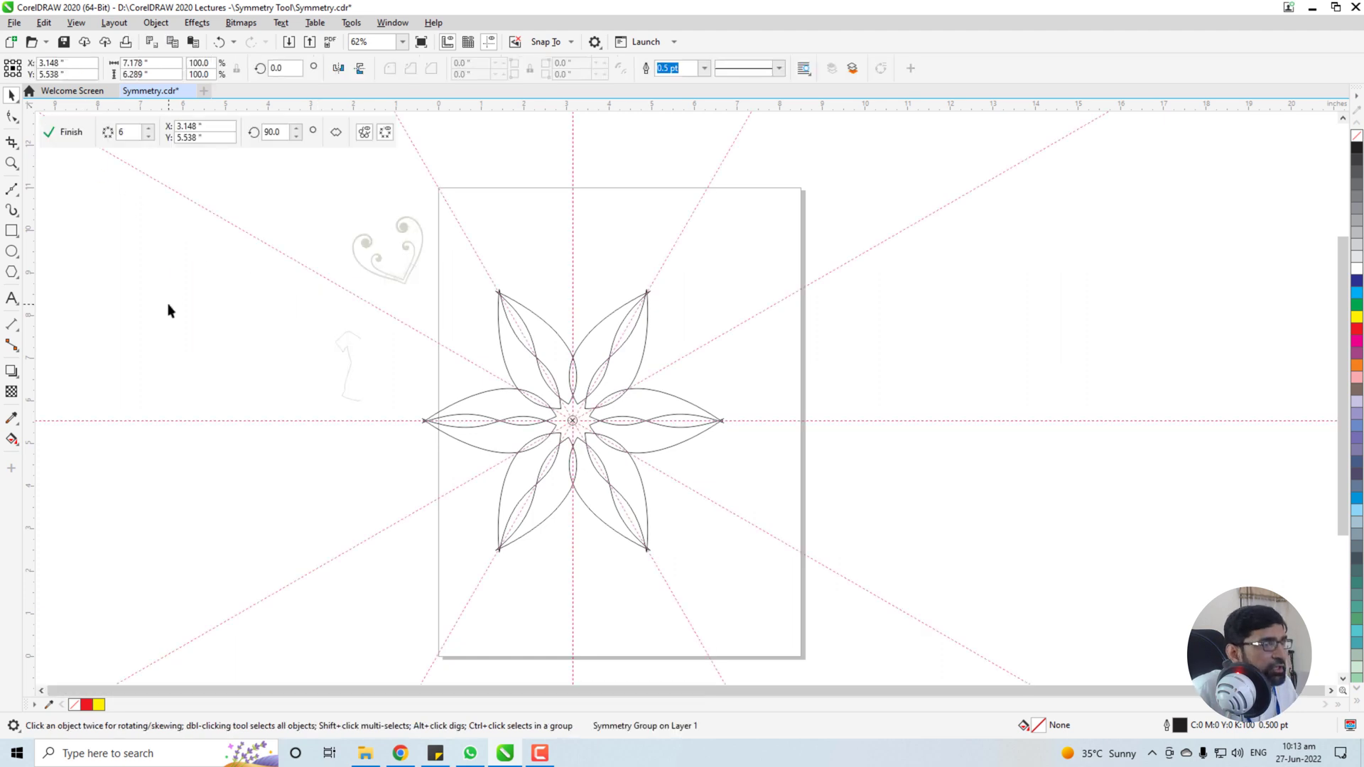
key("ctrl+z")
key("ctrl+z")
key("ctrl+z")
key("ctrl+z")
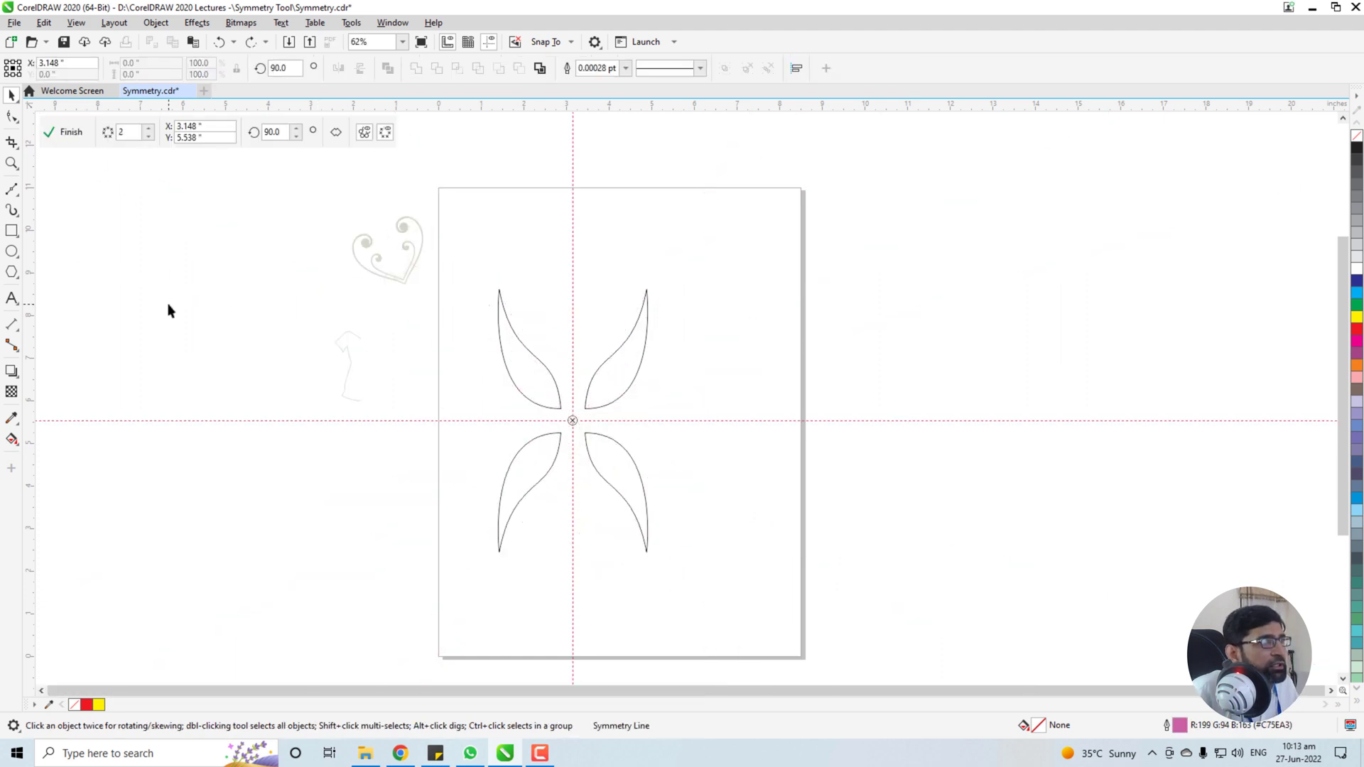
key("ctrl+z")
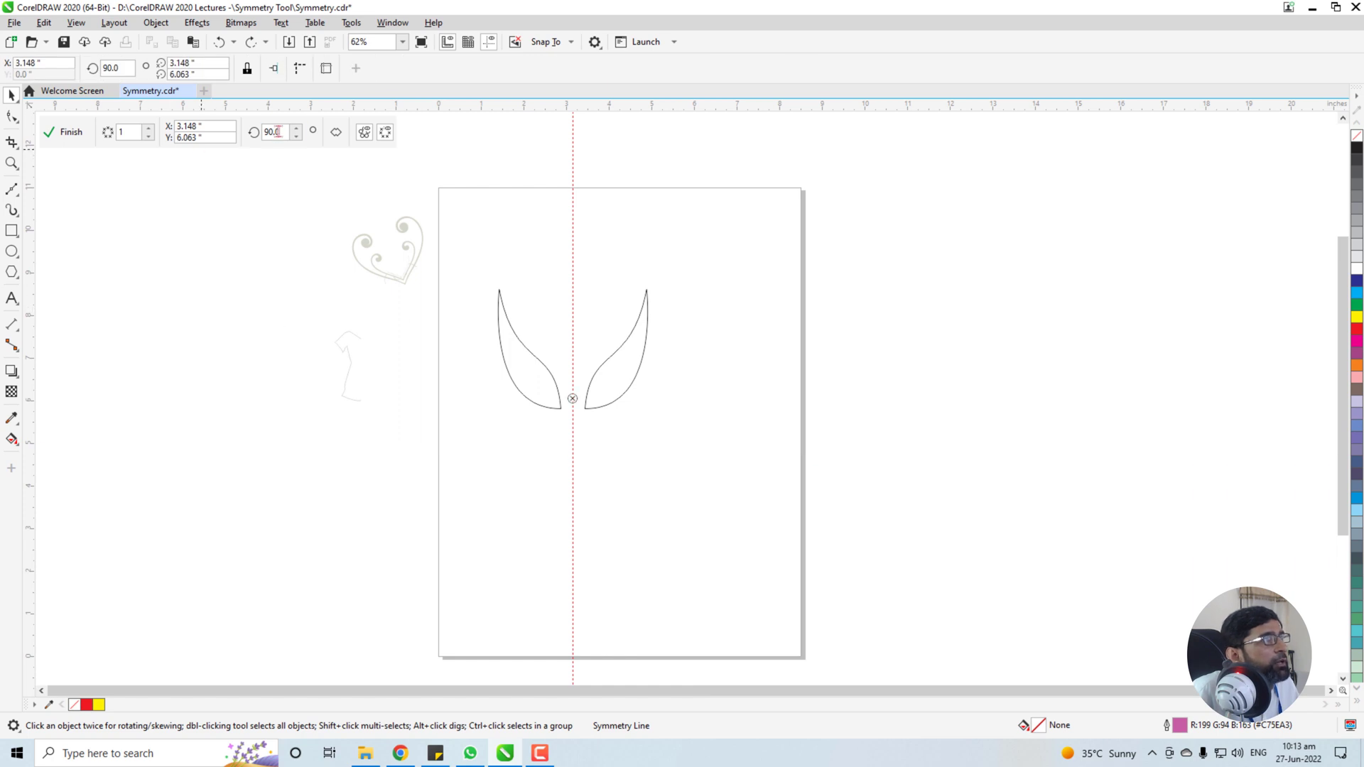
Set the mirror line's angle of rotation to 45 degrees.
left_click_drag(280, 132, 254, 135)
type("4")
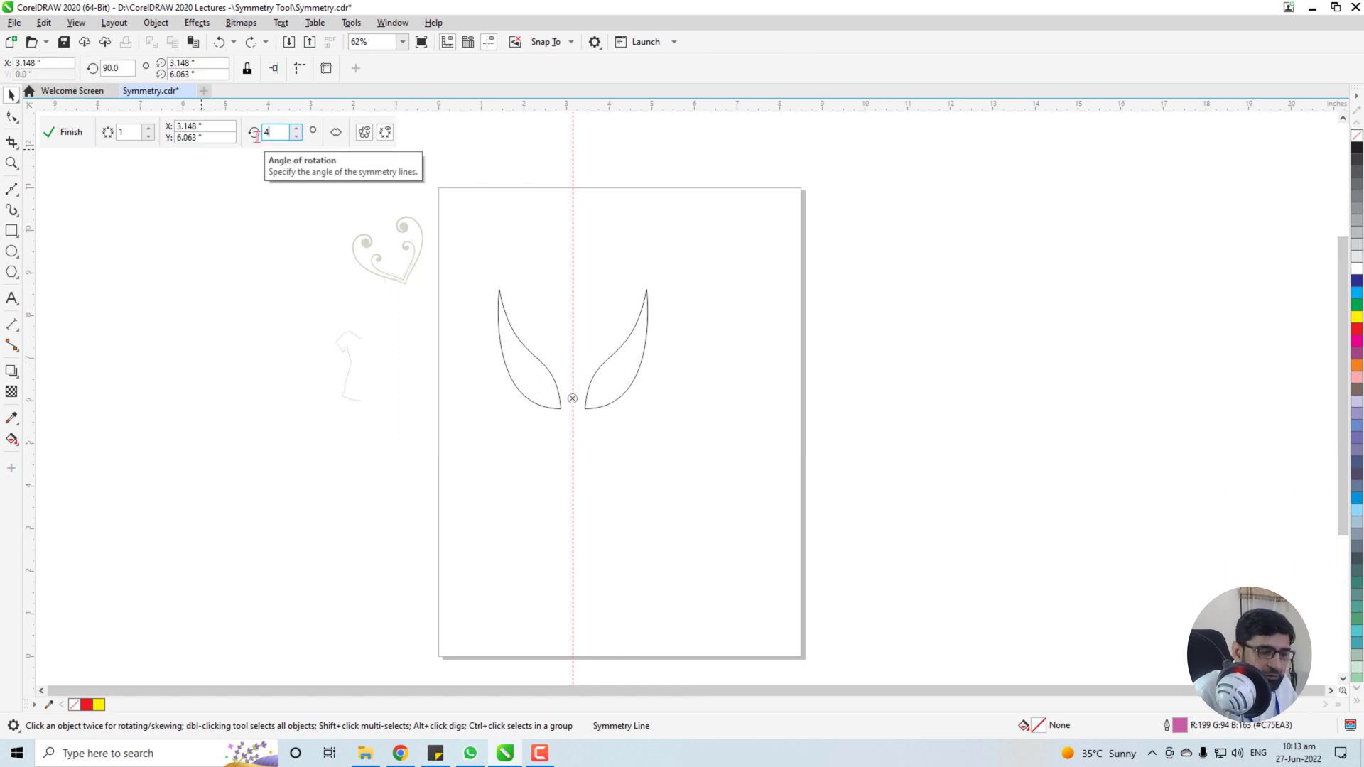
type("5")
key("Return")
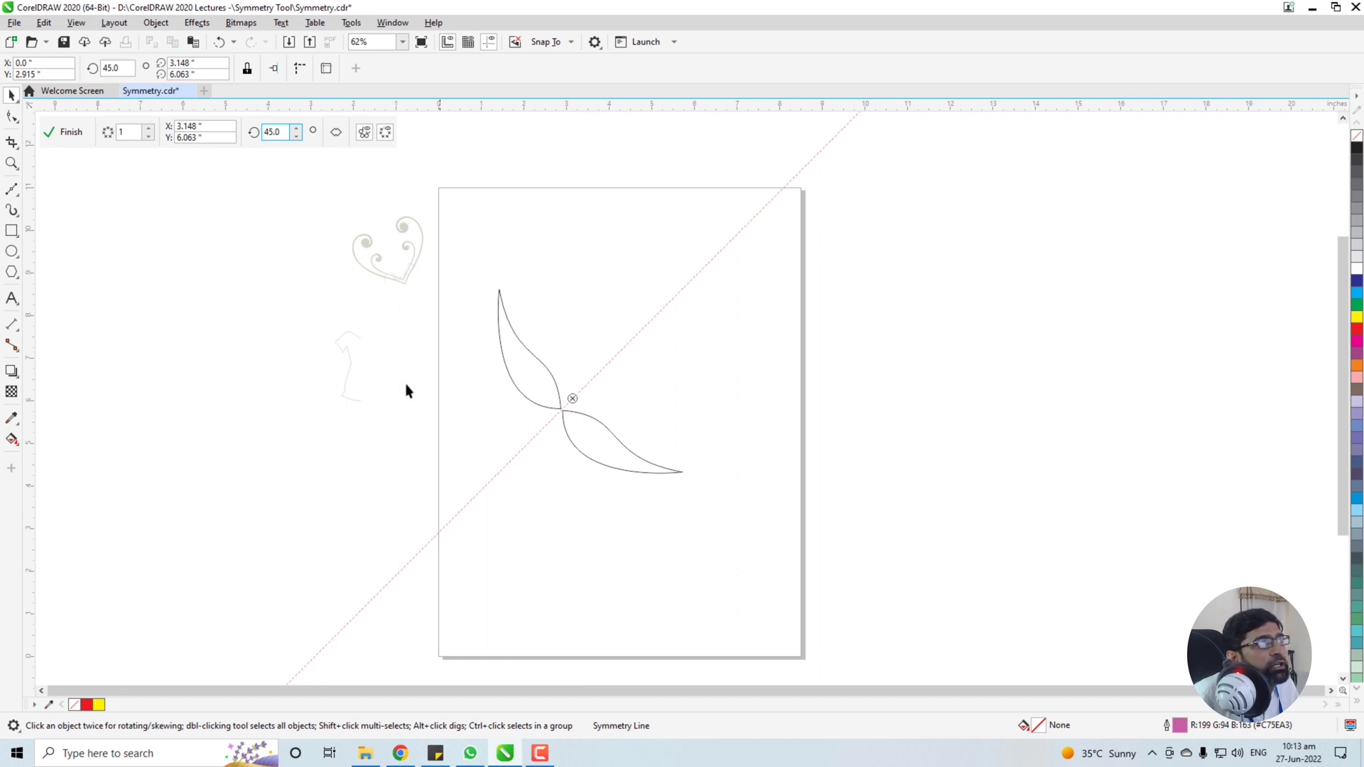
Raise the number of mirror lines of the angled symmetry to 9 and finish it.
left_click(149, 130)
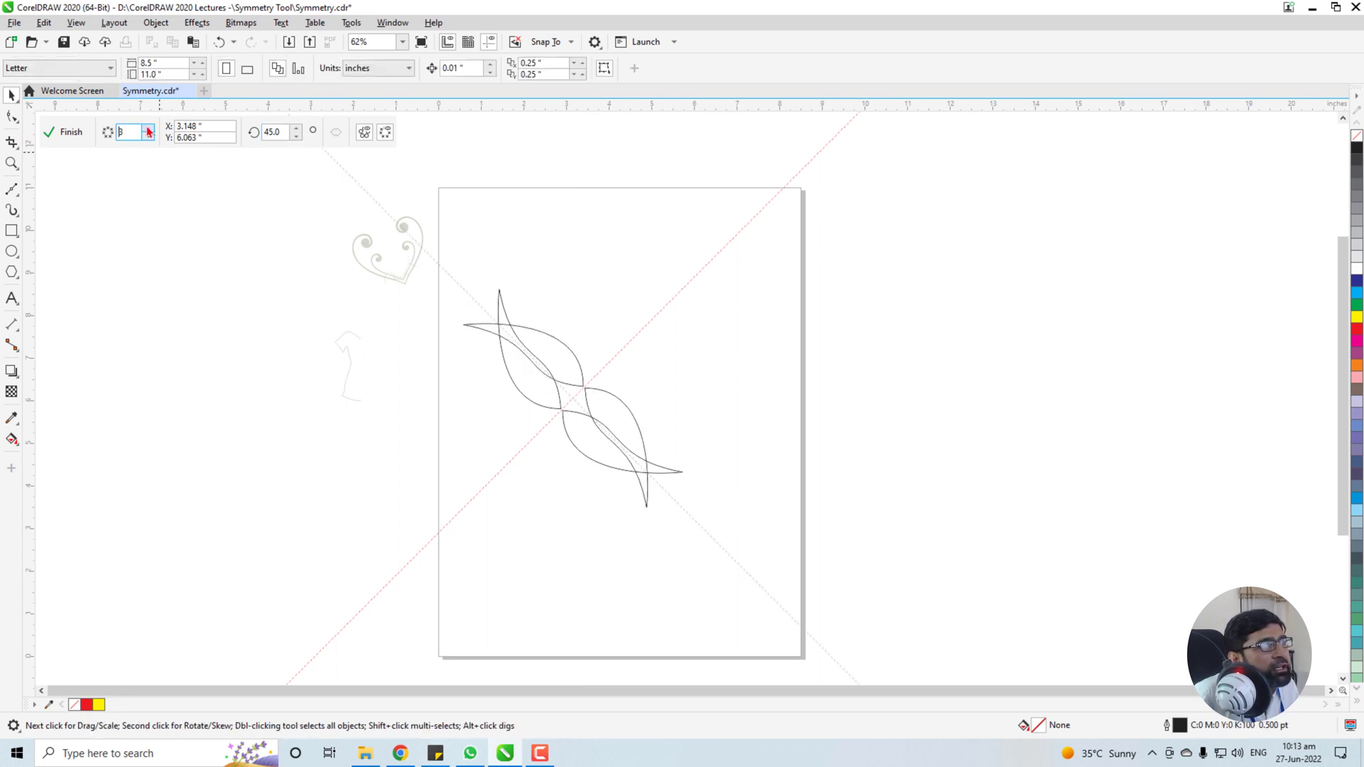
left_click(148, 130)
left_click(149, 130)
left_click(149, 129)
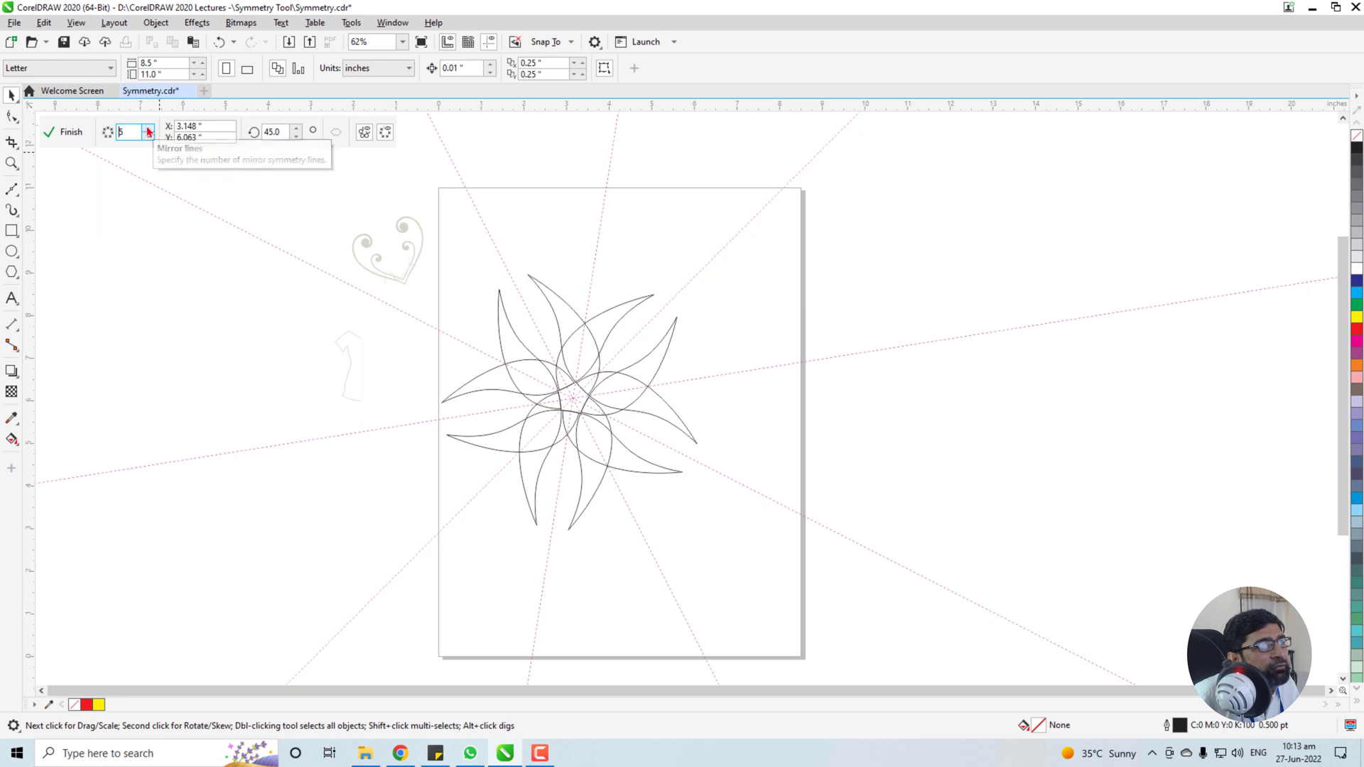
left_click(149, 130)
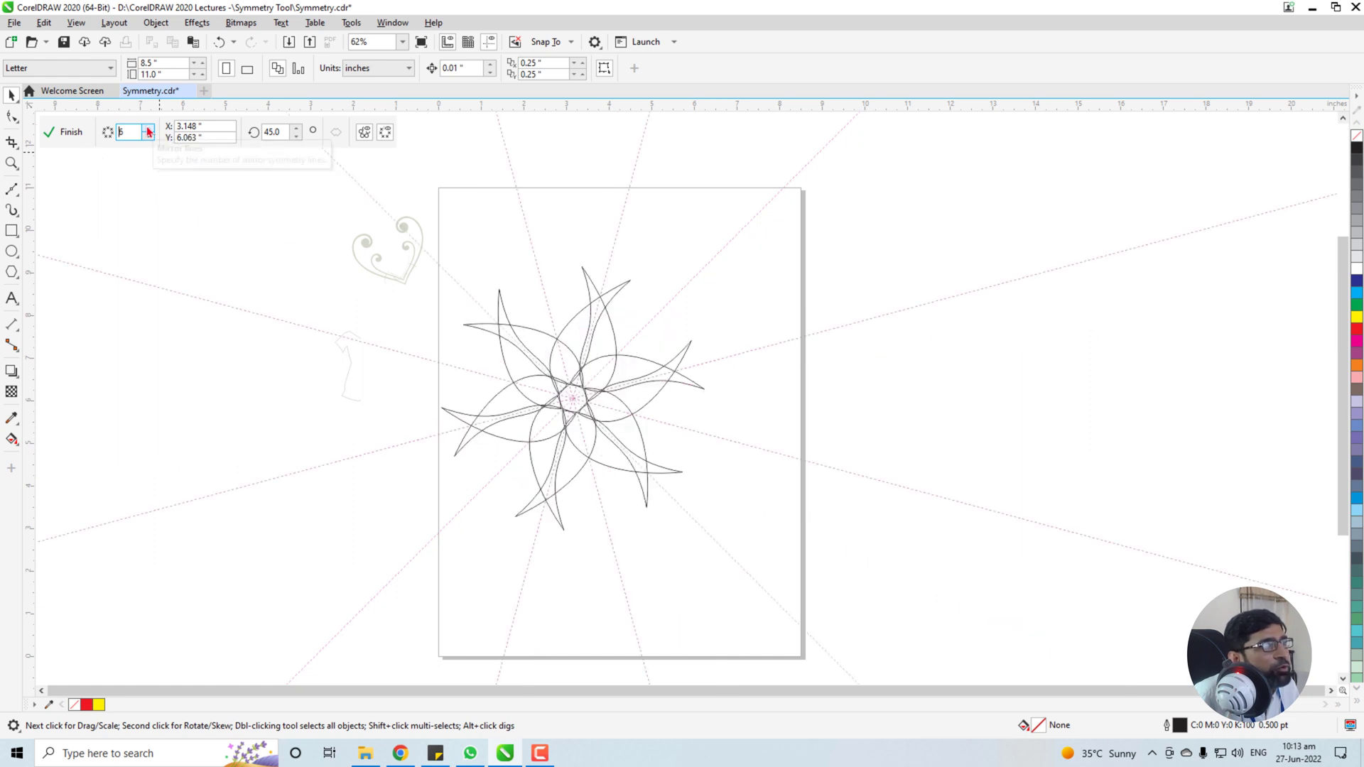
left_click(149, 129)
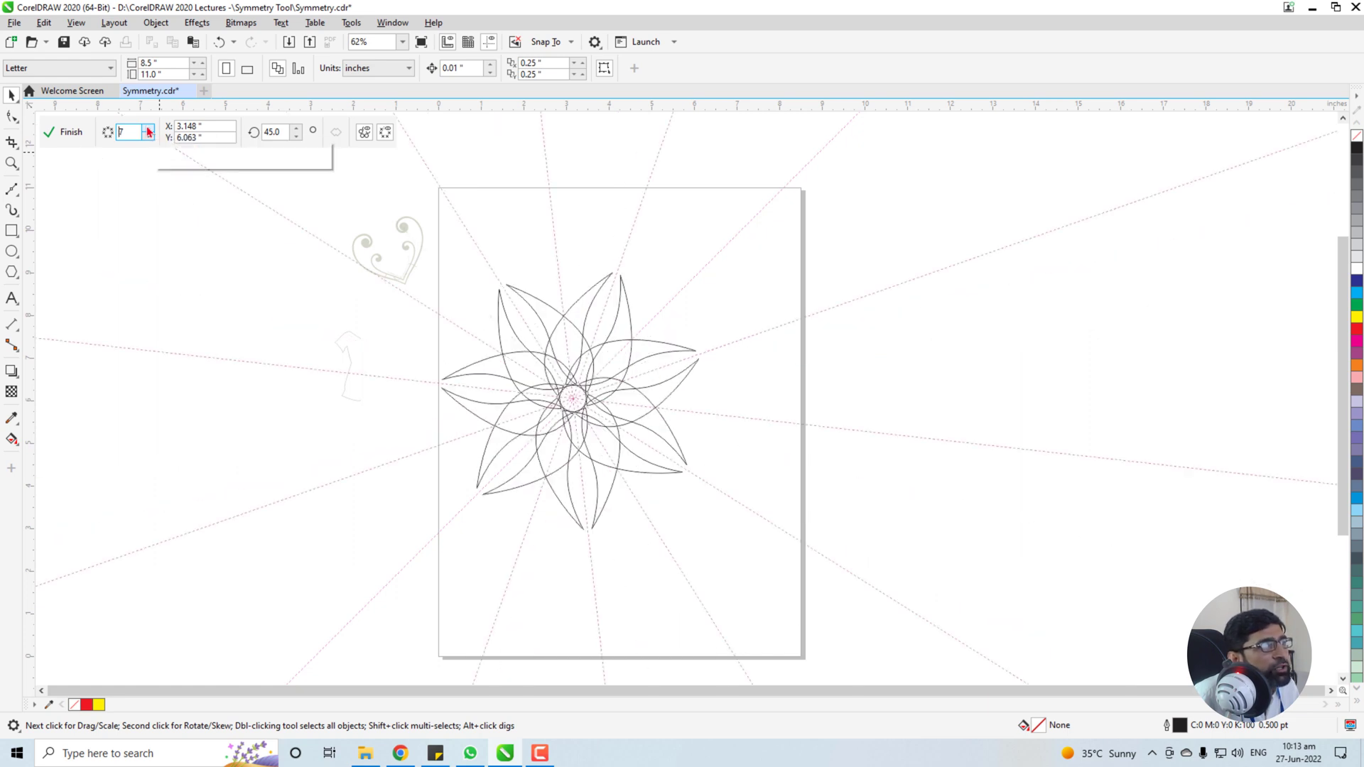
left_click(148, 129)
left_click(149, 130)
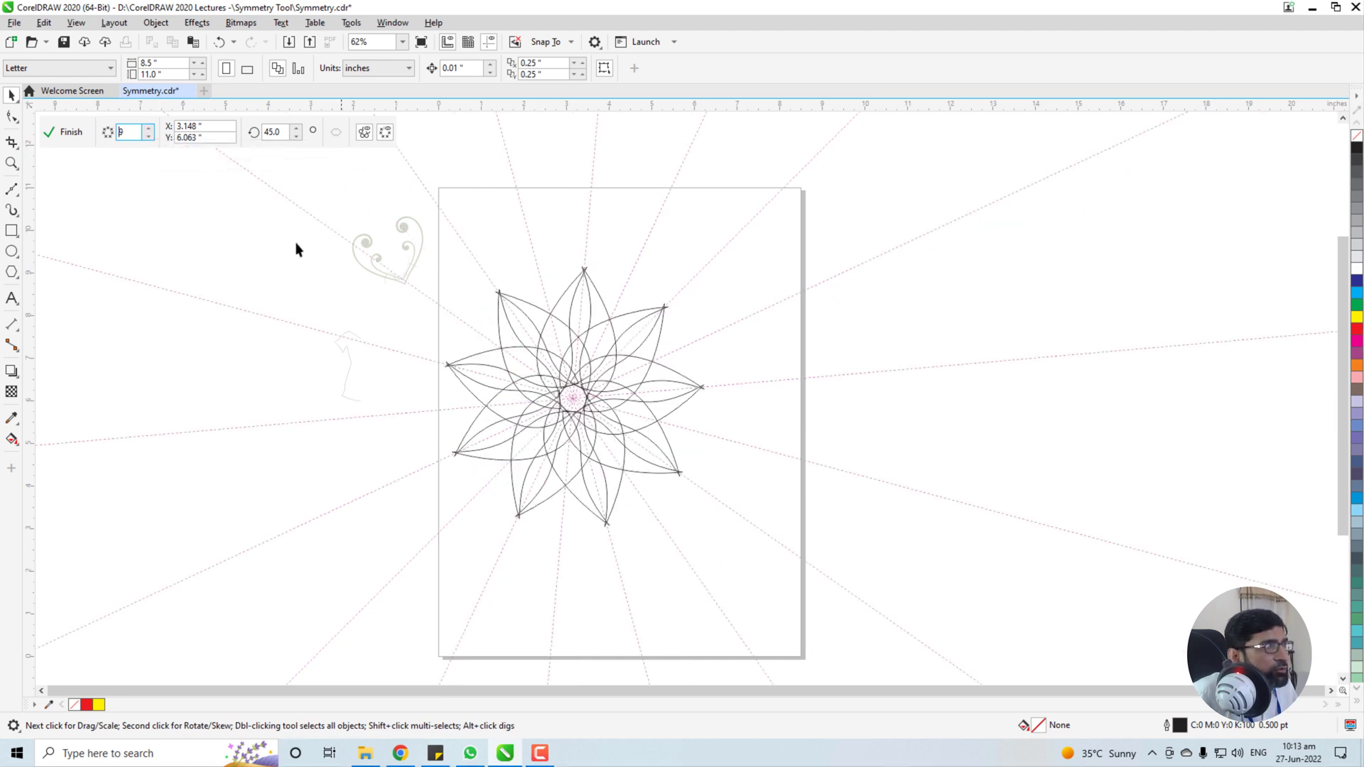
left_click(67, 133)
Undo the finished symmetry, the extra mirror lines and the 45-degree rotation.
key("ctrl+z")
key("ctrl+z")
key("ctrl+z")
key("ctrl+z")
key("ctrl+z")
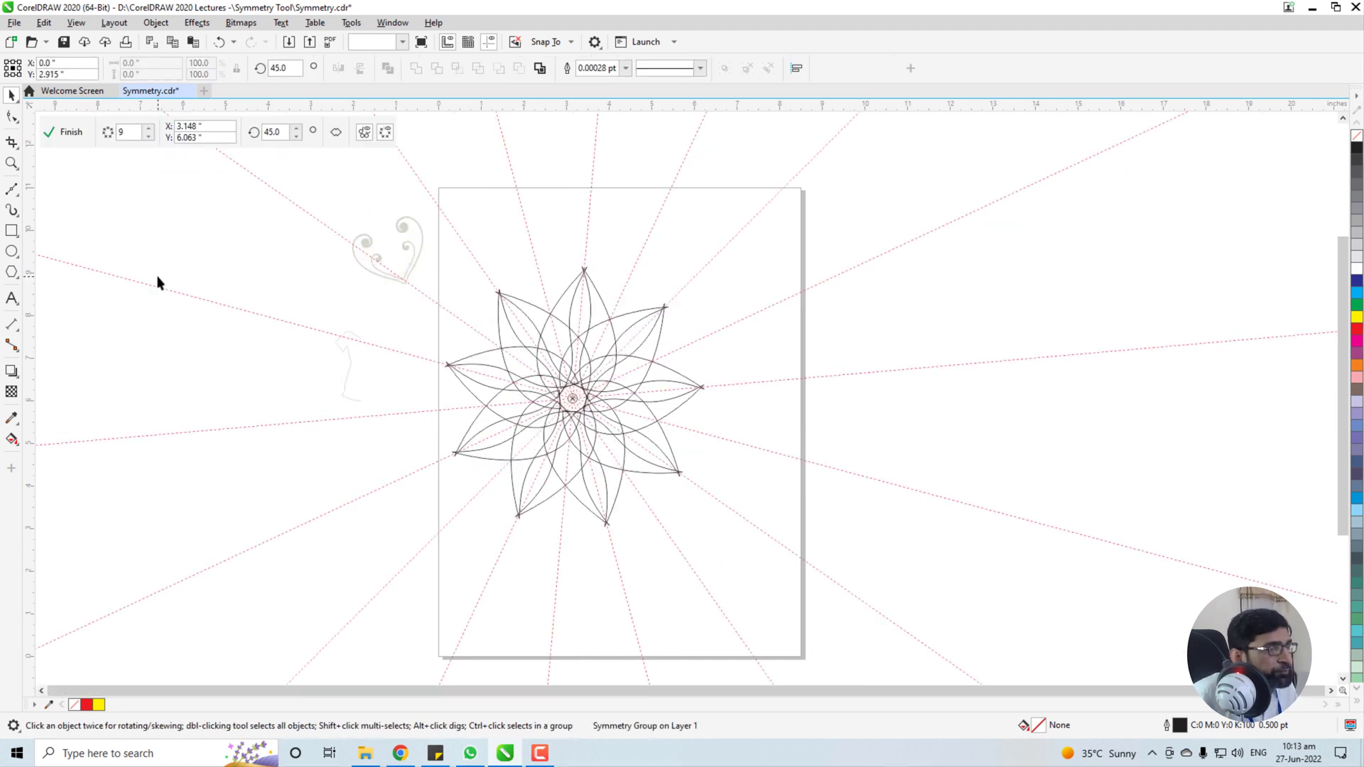
key("ctrl+z")
key("ctrl+z")
key("ctrl+z")
key("ctrl+z")
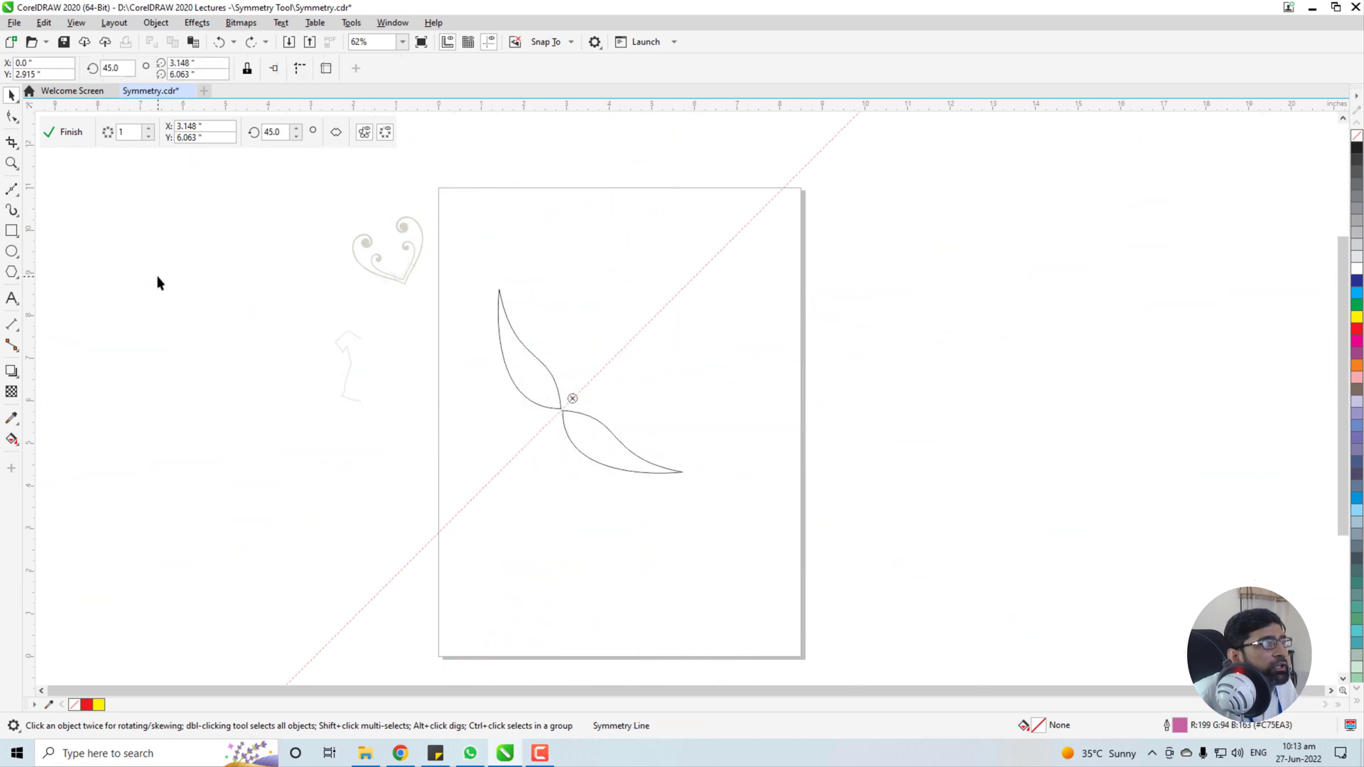
key("ctrl+z")
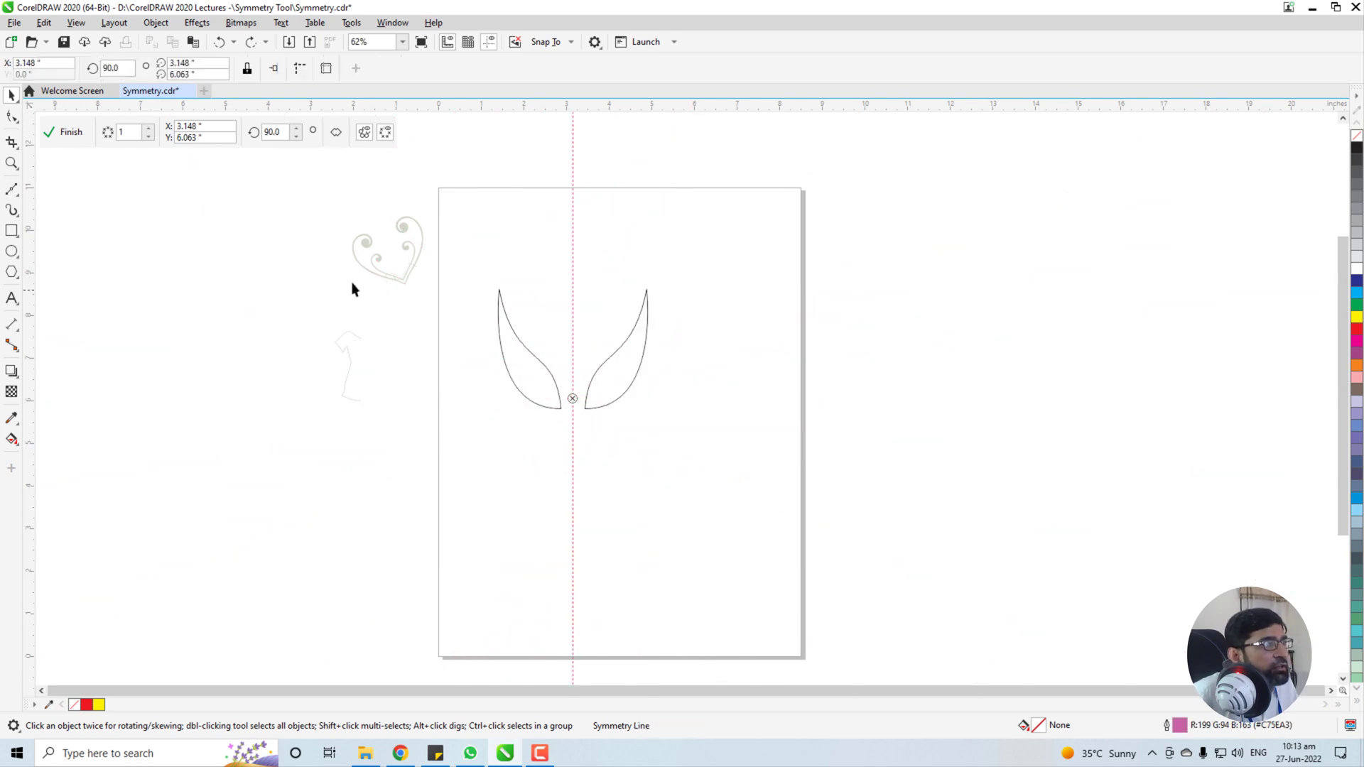
Set the number of mirror lines to 5 to form a five-petal flower from the leaf.
left_click(148, 130)
left_click(148, 129)
left_click(148, 129)
left_click(148, 130)
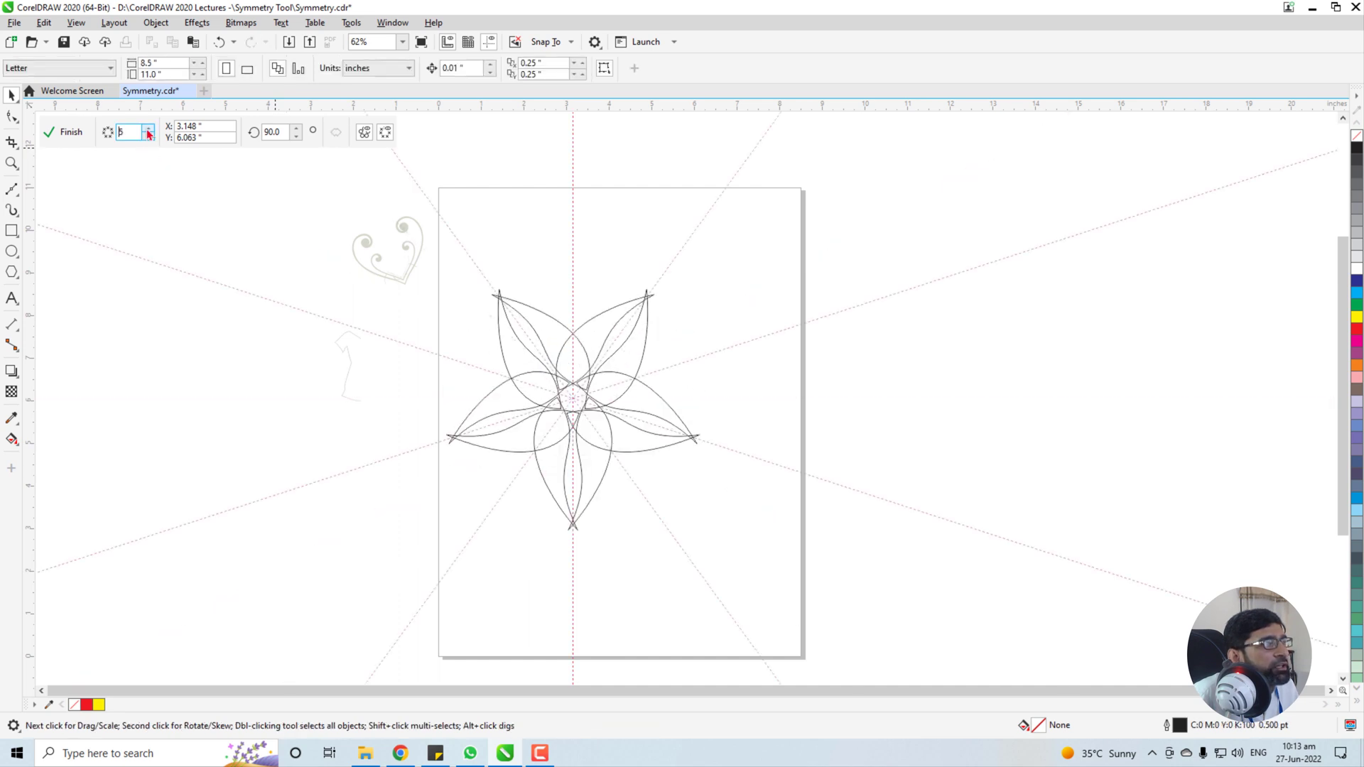
Set the number of mirror lines to 6 and scale the source leaf down to about 61% of its size.
left_click(148, 130)
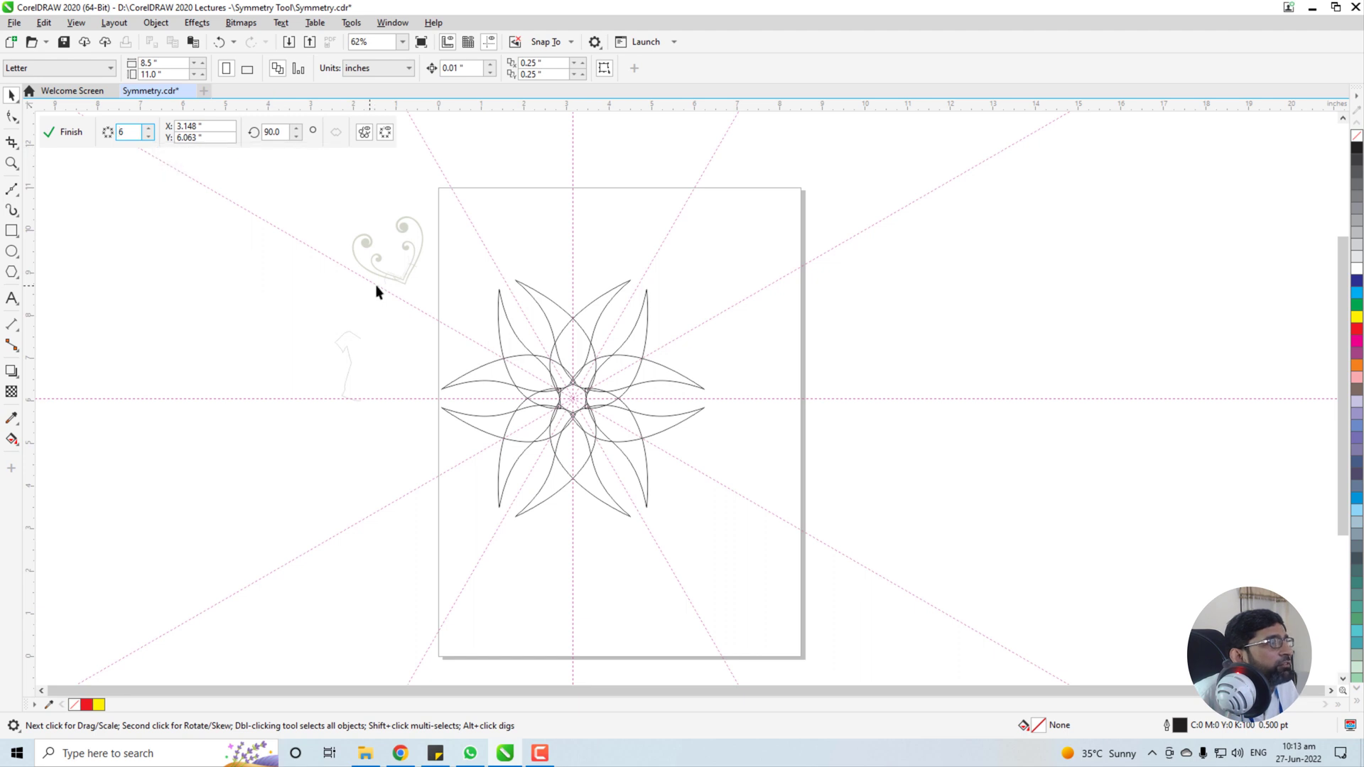
left_click(515, 348)
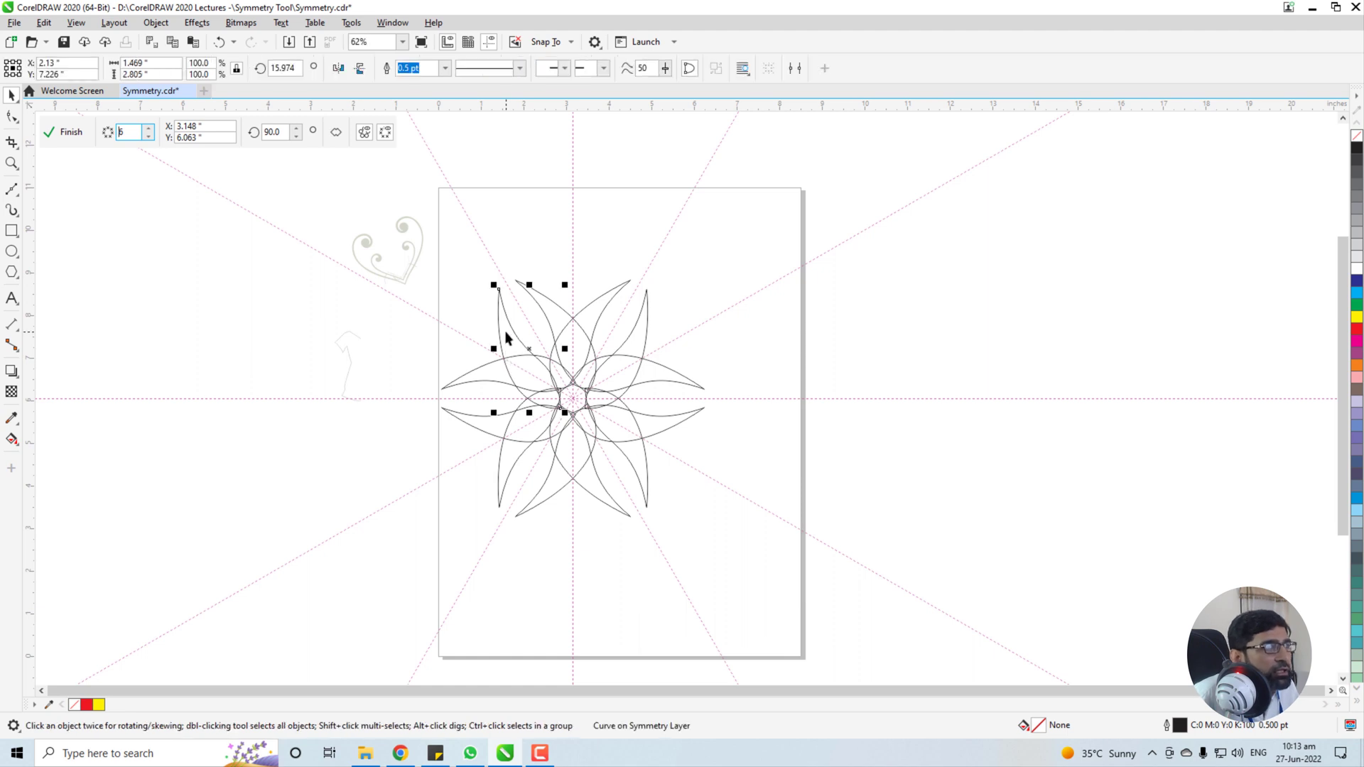
left_click_drag(565, 284, 548, 329)
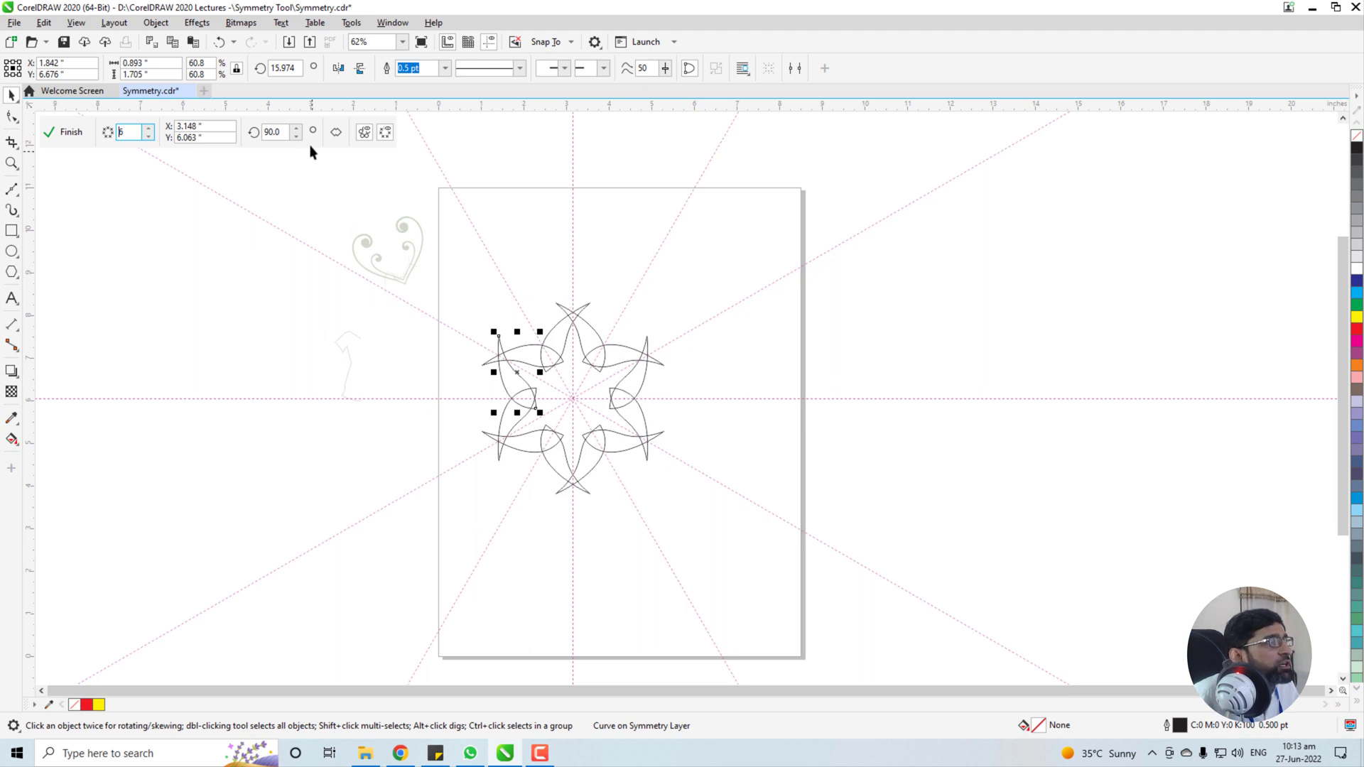
Rotate the source leaf to about 40 degrees and fill it with yellow.
left_click(520, 376)
mouse_move(494, 332)
left_mouse_down()
mouse_move(515, 331)
mouse_move(486, 346)
left_mouse_up()
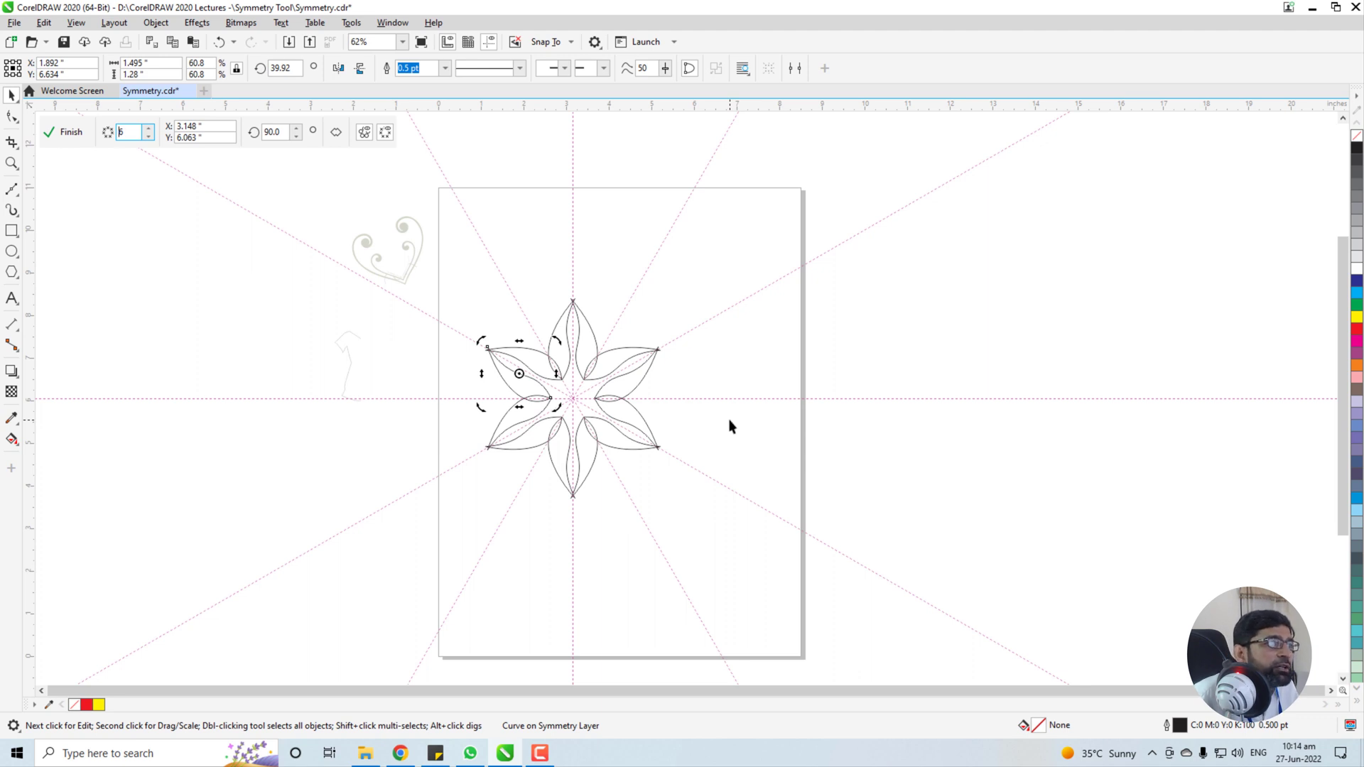
left_click(1357, 320)
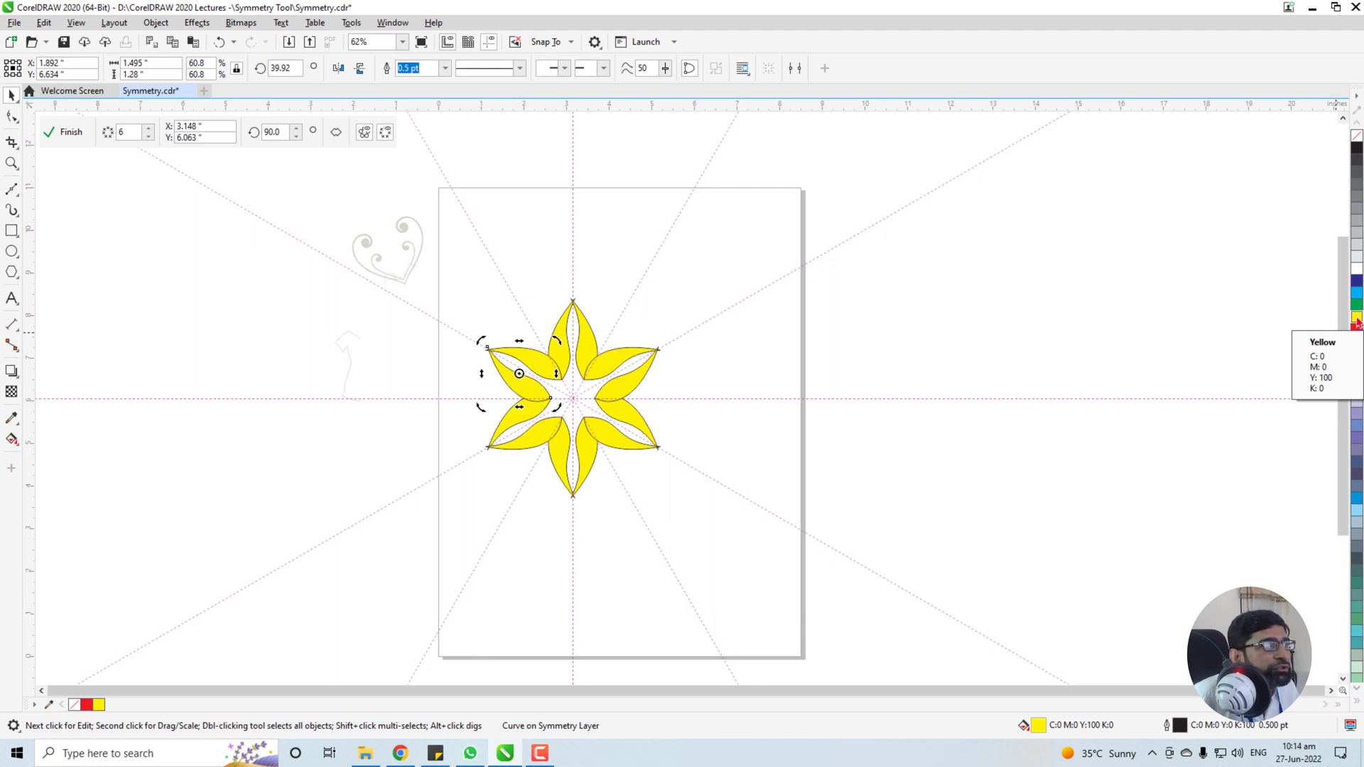
Finish the six-line flower symmetry and move the yellow flower off the page to its left.
left_click(363, 133)
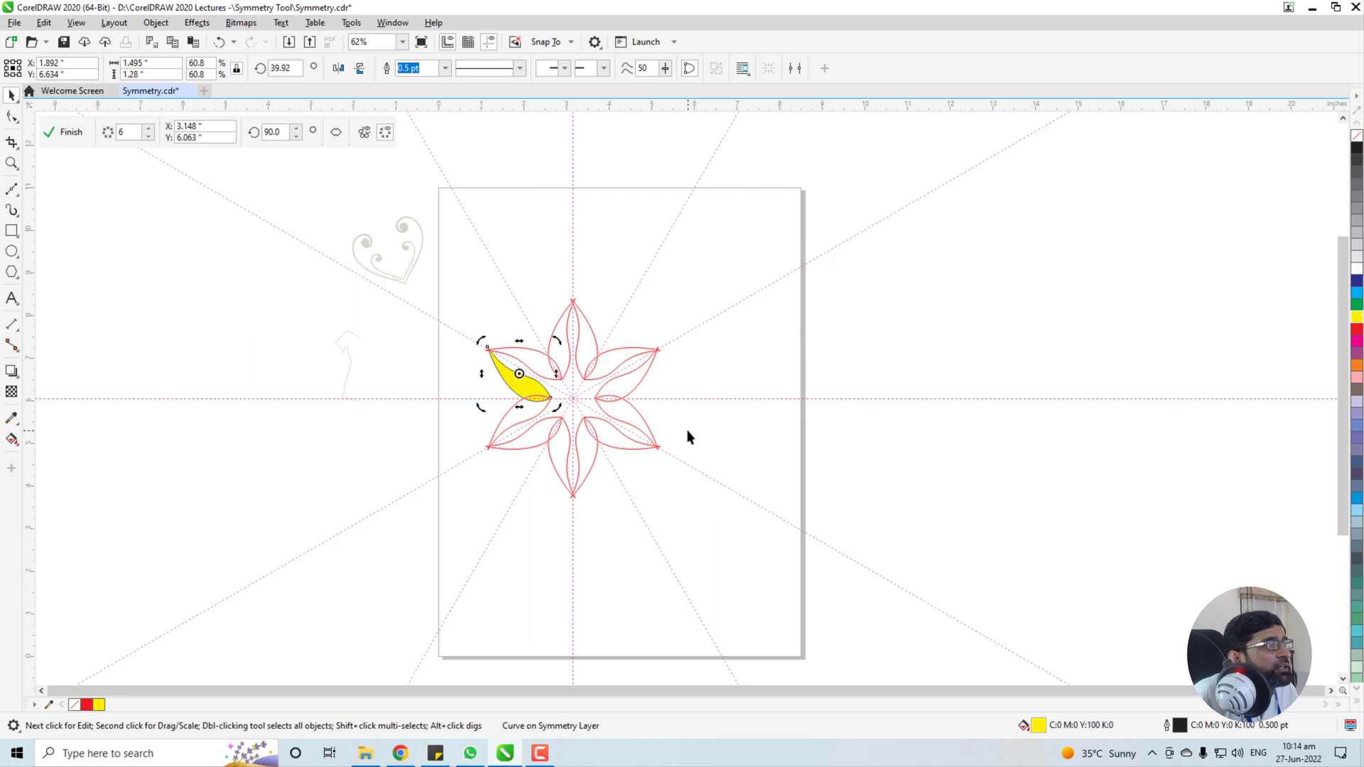
left_click(64, 132)
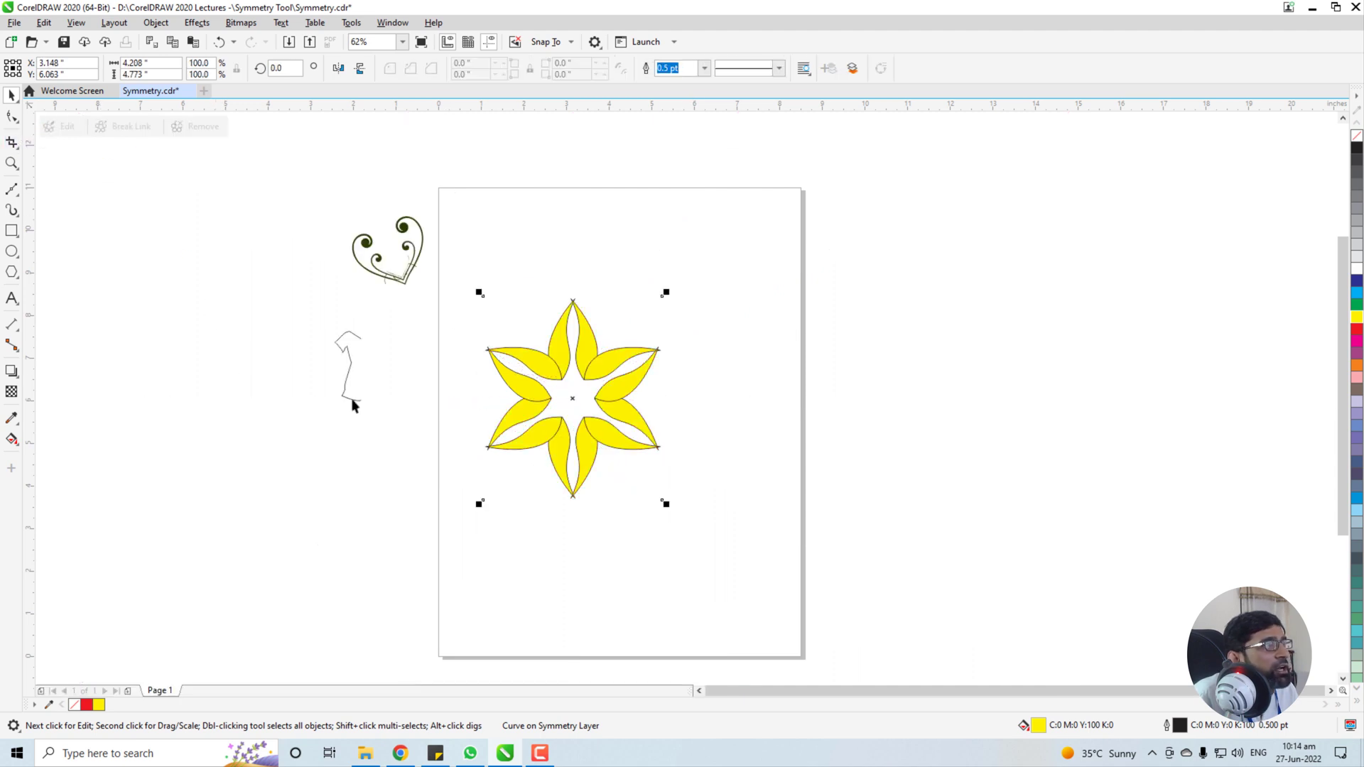
left_click(591, 438)
left_click_drag(603, 396, 217, 442)
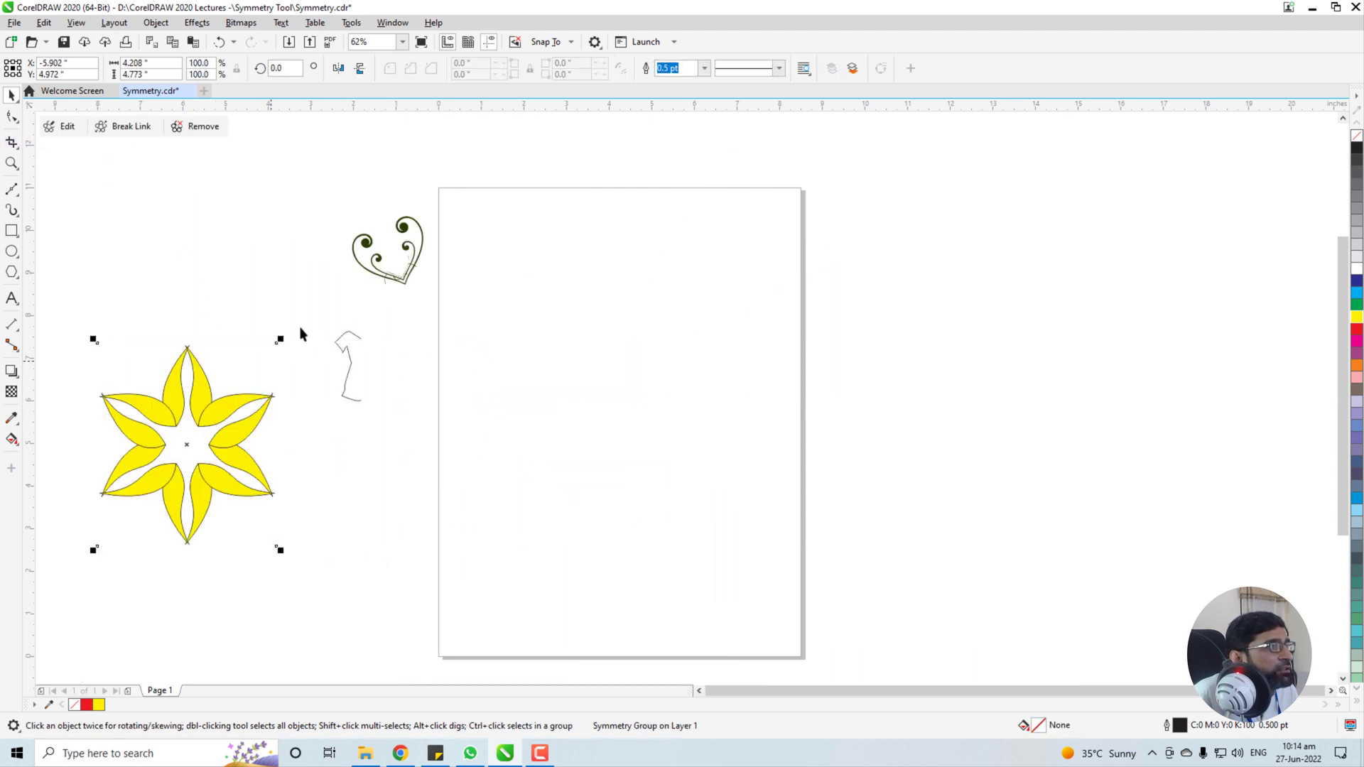
Move the curly heart ornament onto the page's upper-left area and create a new symmetry from it.
left_click_drag(403, 270, 533, 279)
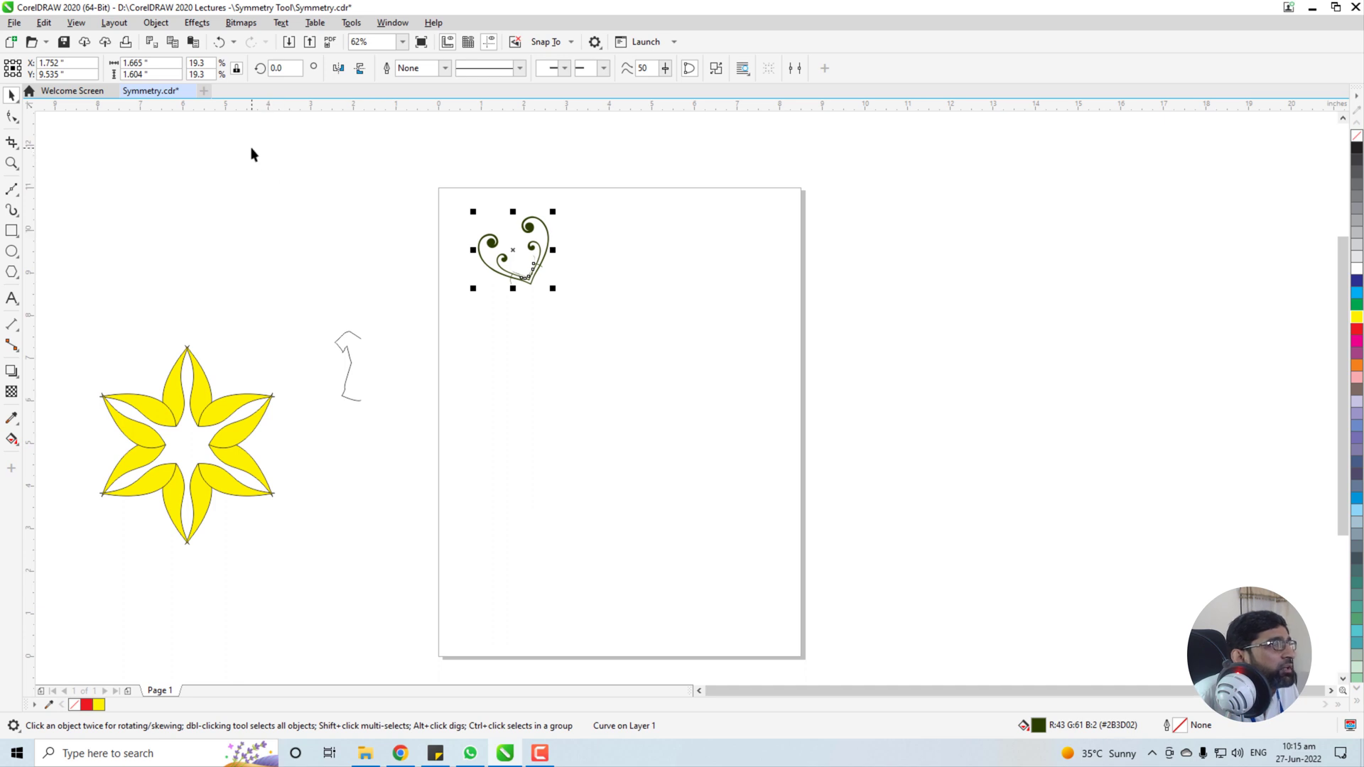
left_click(199, 23)
left_click(155, 23)
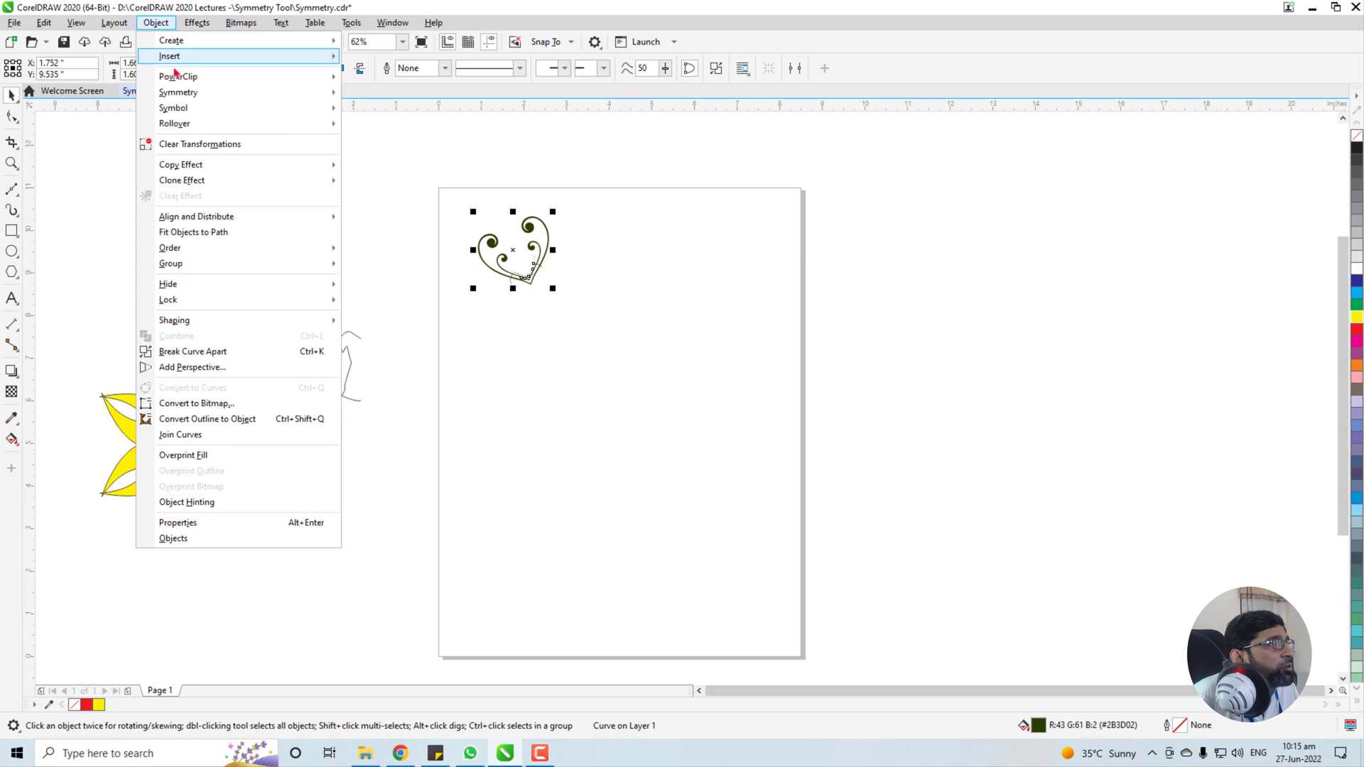
mouse_move(199, 92)
left_click(407, 93)
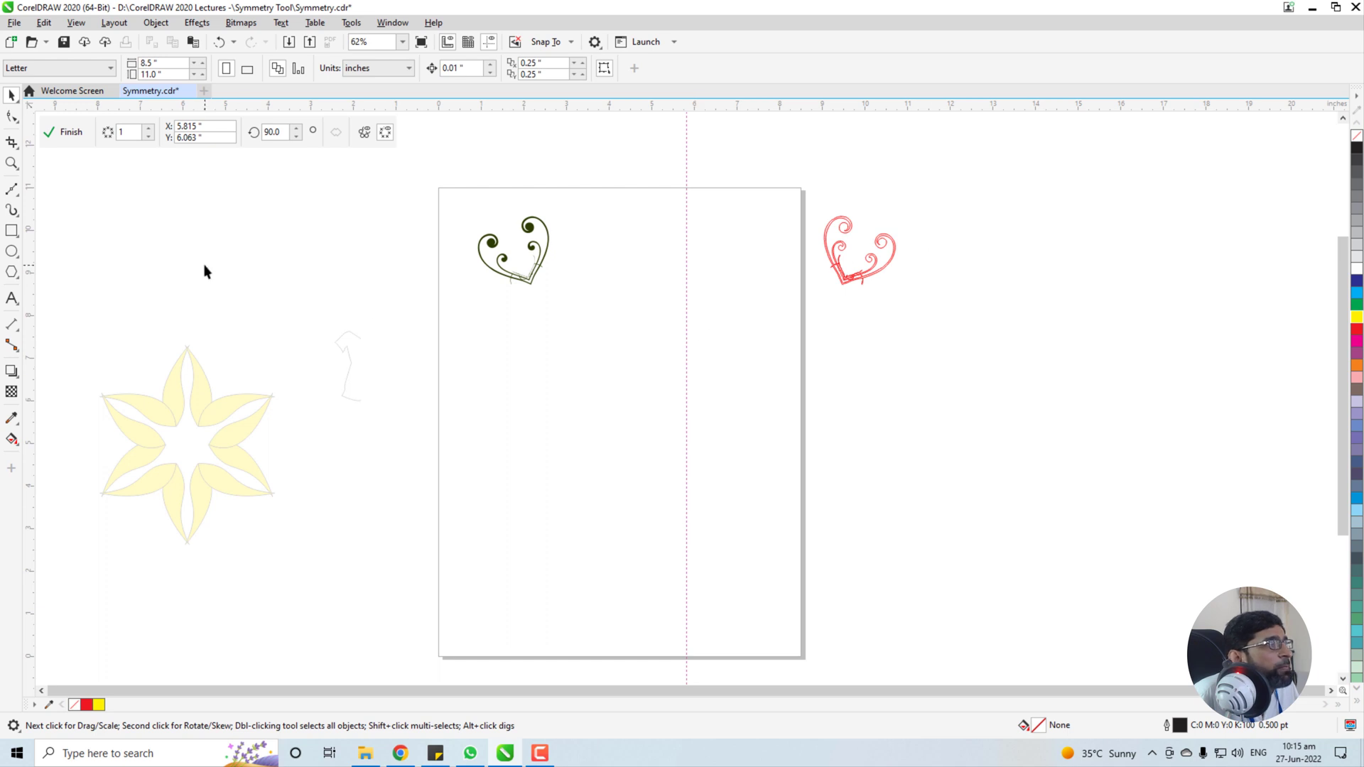
Raise the number of mirror lines of the ornament's symmetry to 12.
left_click(148, 130)
left_click(147, 131)
left_click(148, 131)
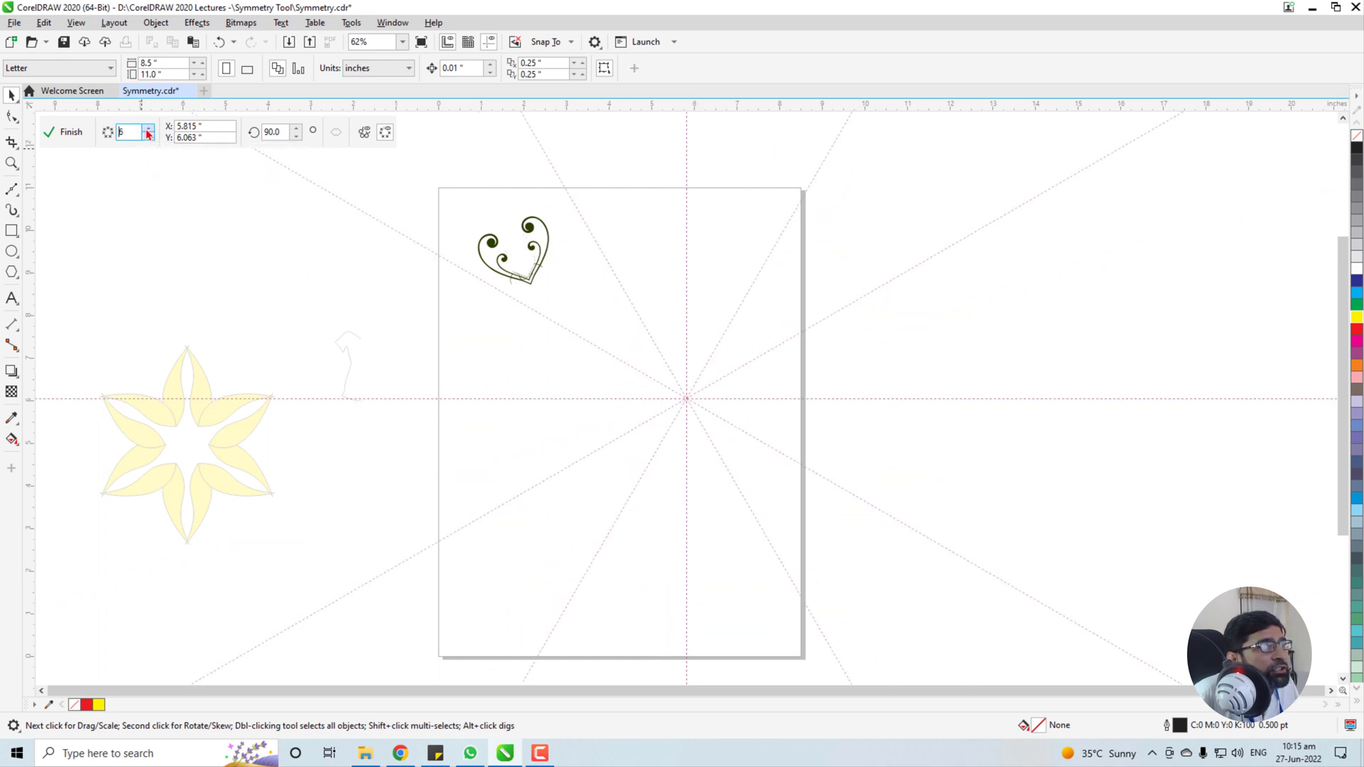
left_click(148, 131)
left_click(148, 131)
left_click(148, 131)
left_click(147, 131)
left_click(148, 131)
left_click(148, 131)
left_click(147, 130)
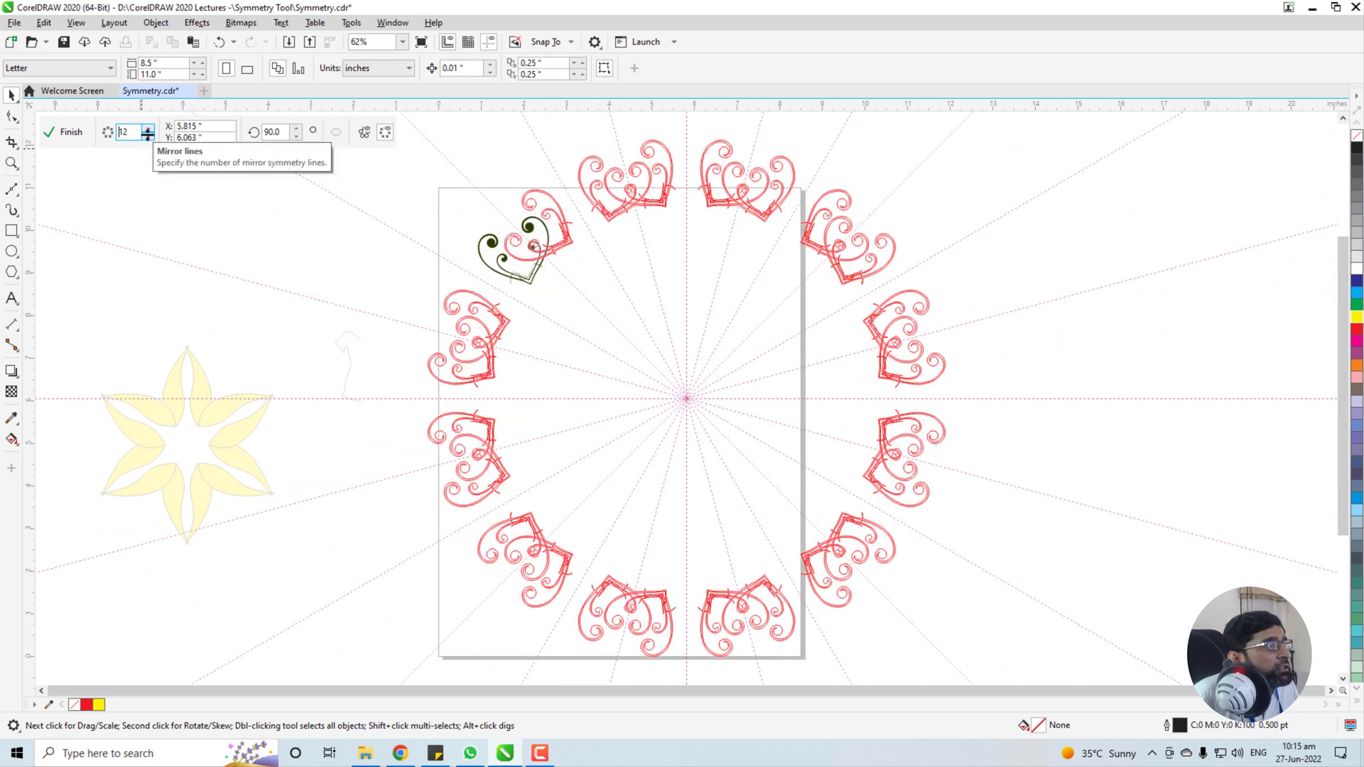
Lower the mirror lines to 2 and move the symmetry centre to about X 4.415", Y 6.856" on the page.
left_click(147, 137)
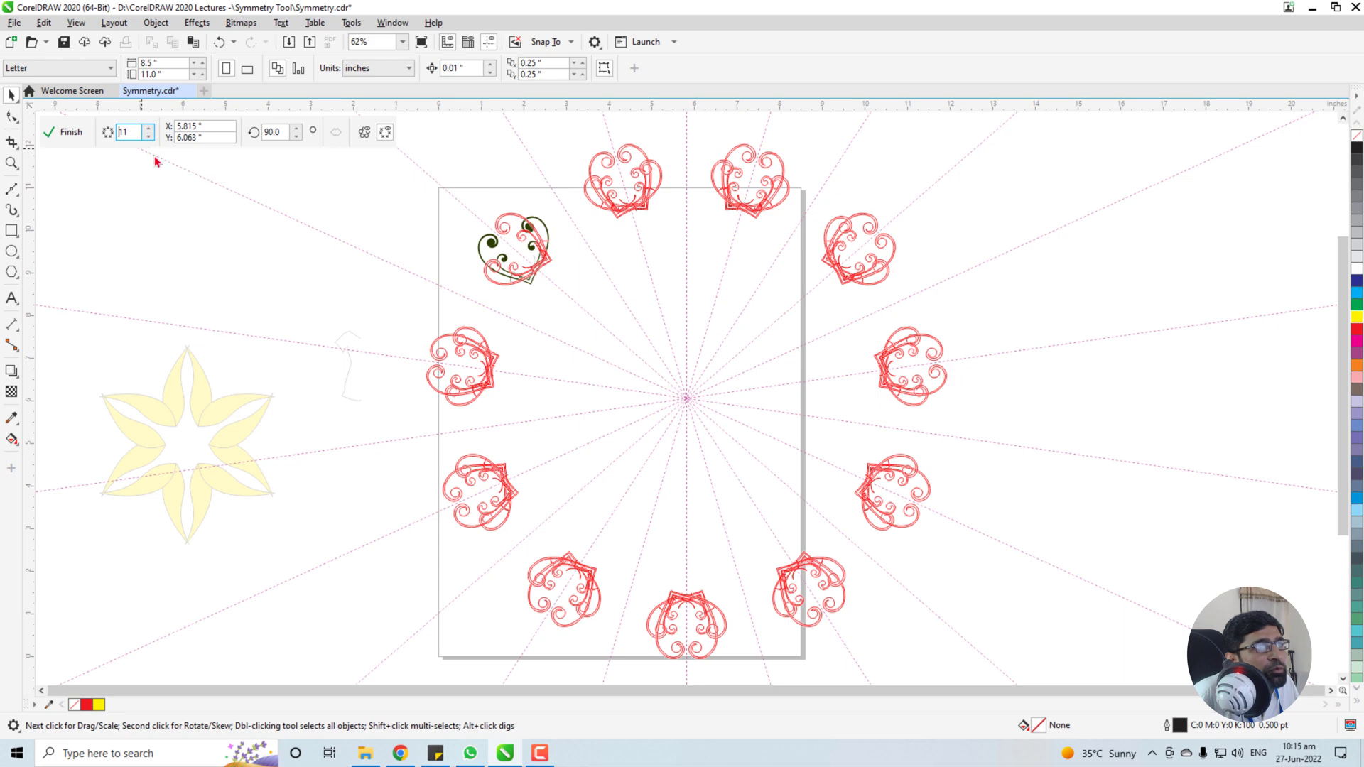
left_click(147, 137)
left_click(147, 137)
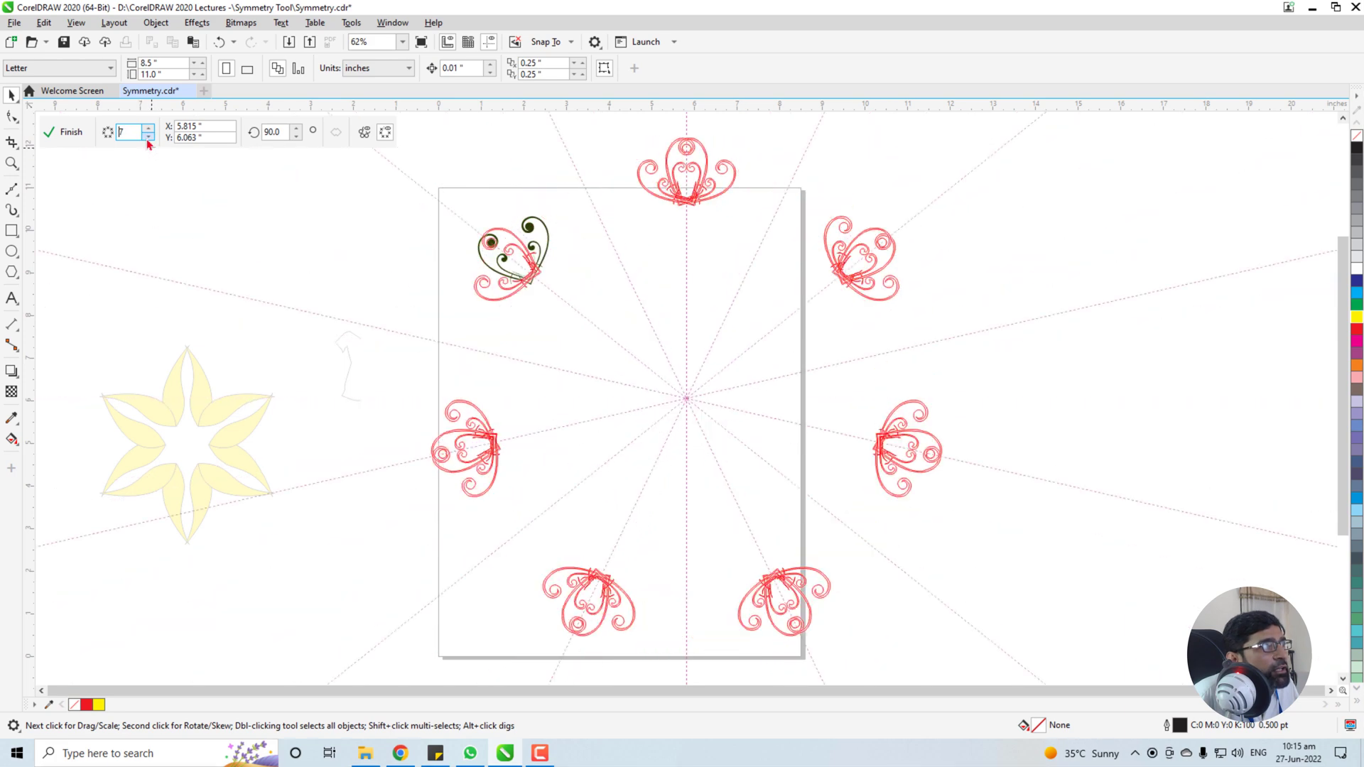
left_click(147, 137)
left_click(147, 137)
left_click(148, 141)
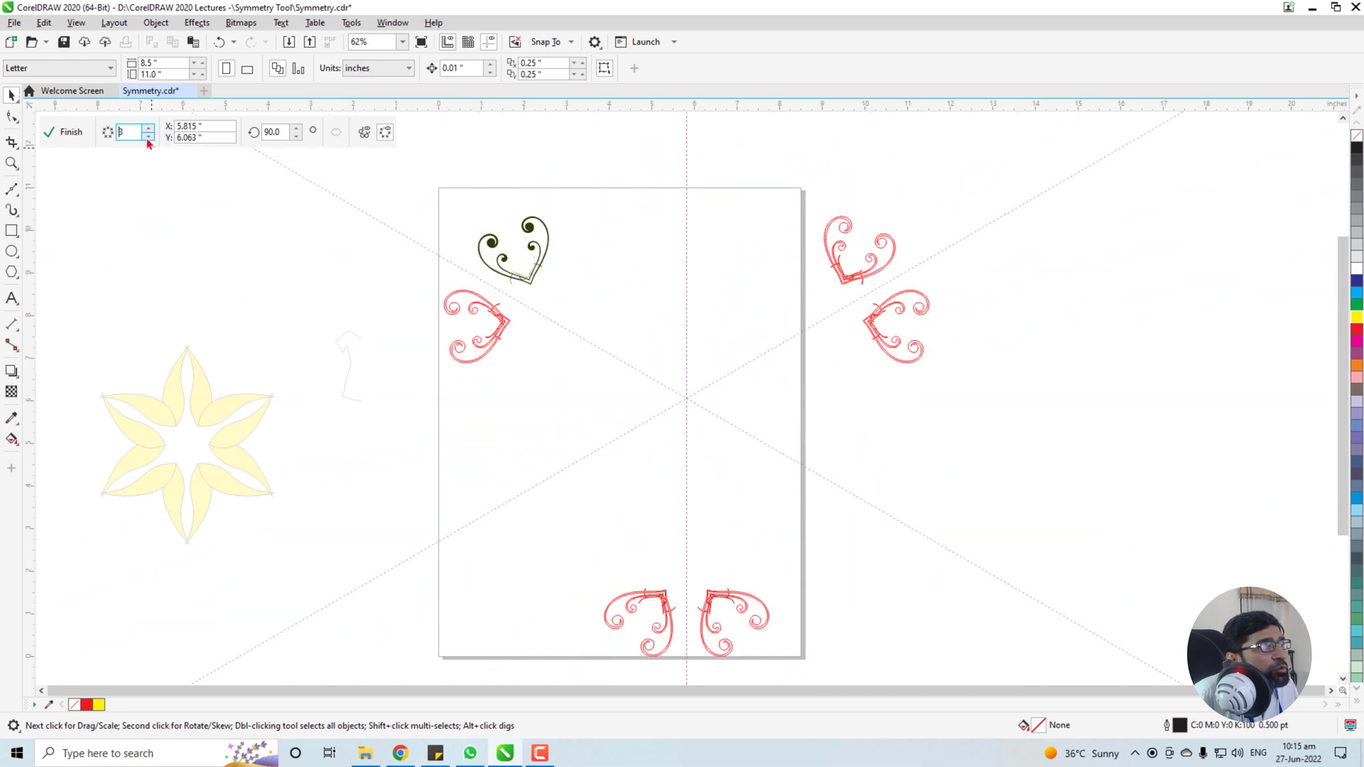
left_click(148, 141)
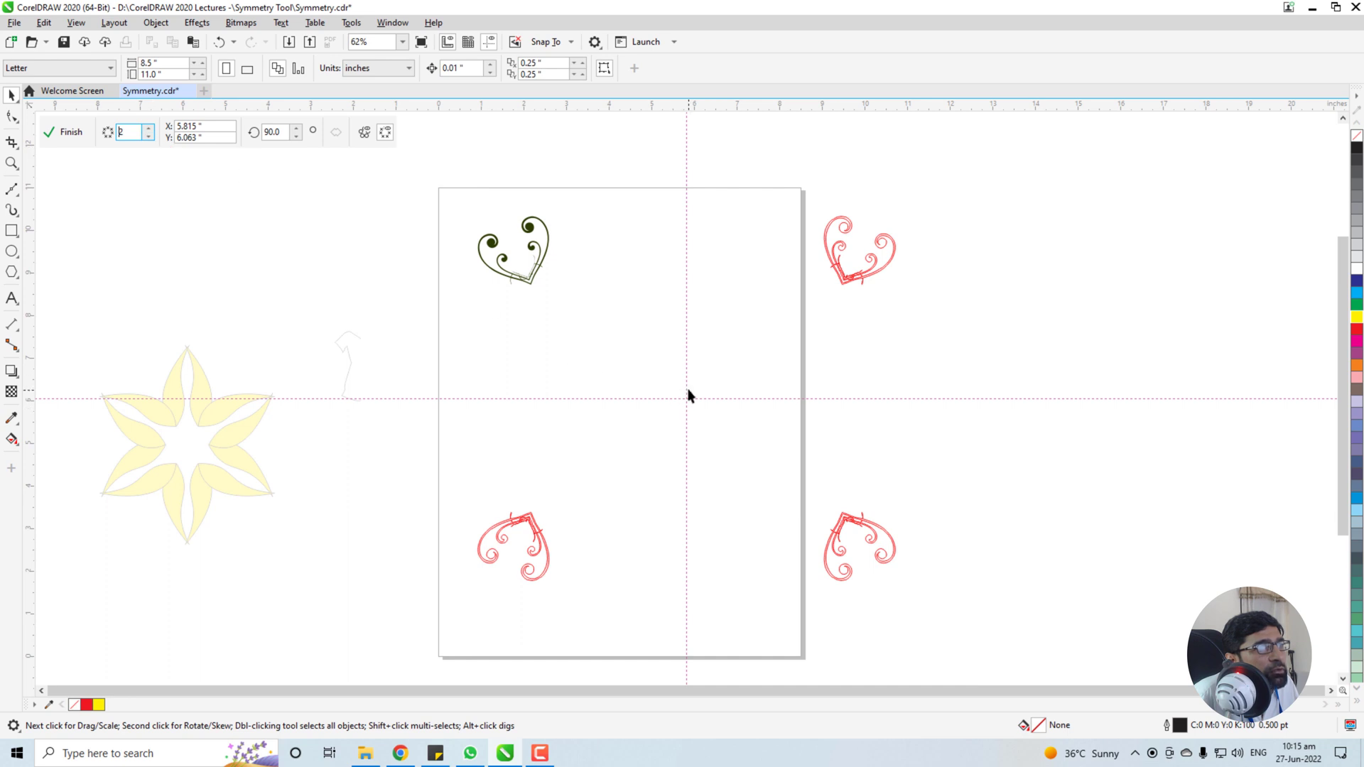
left_click_drag(687, 382, 624, 306)
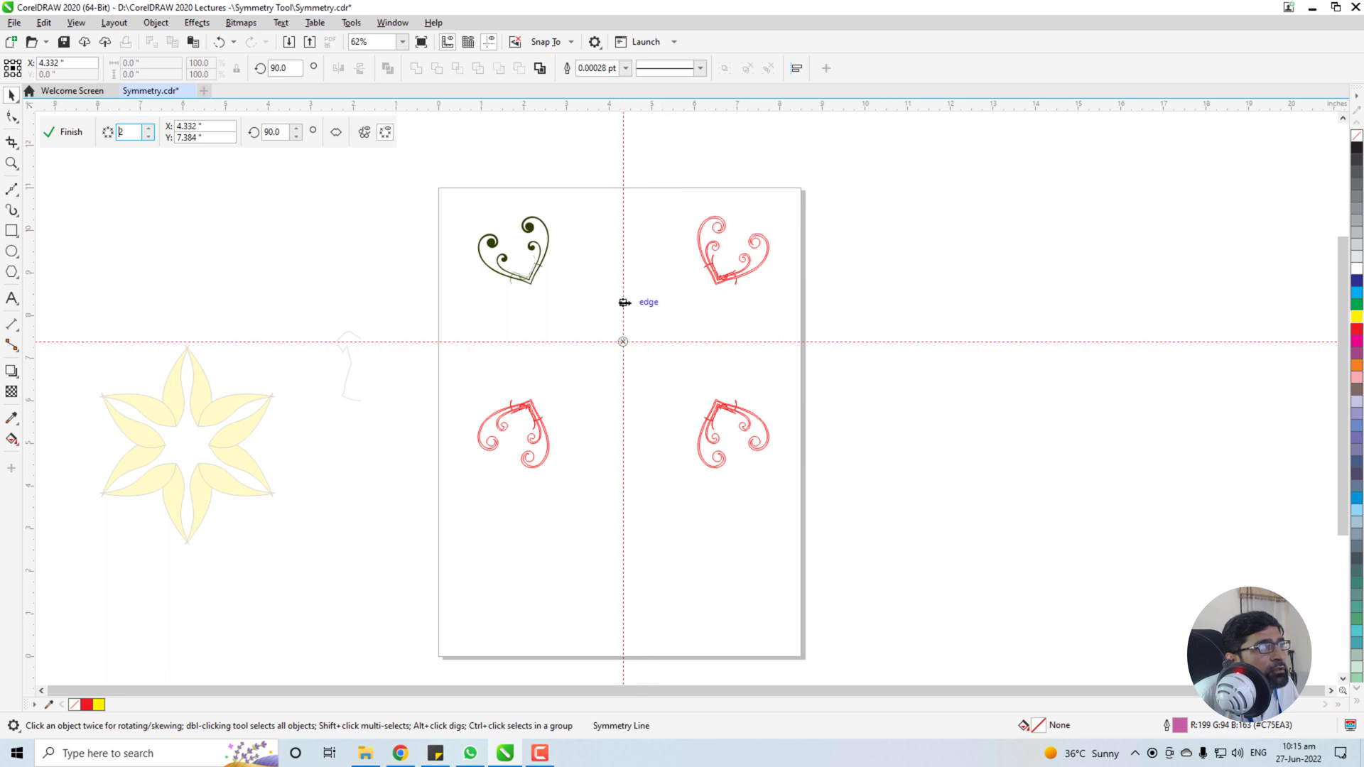
left_click_drag(658, 368, 660, 391)
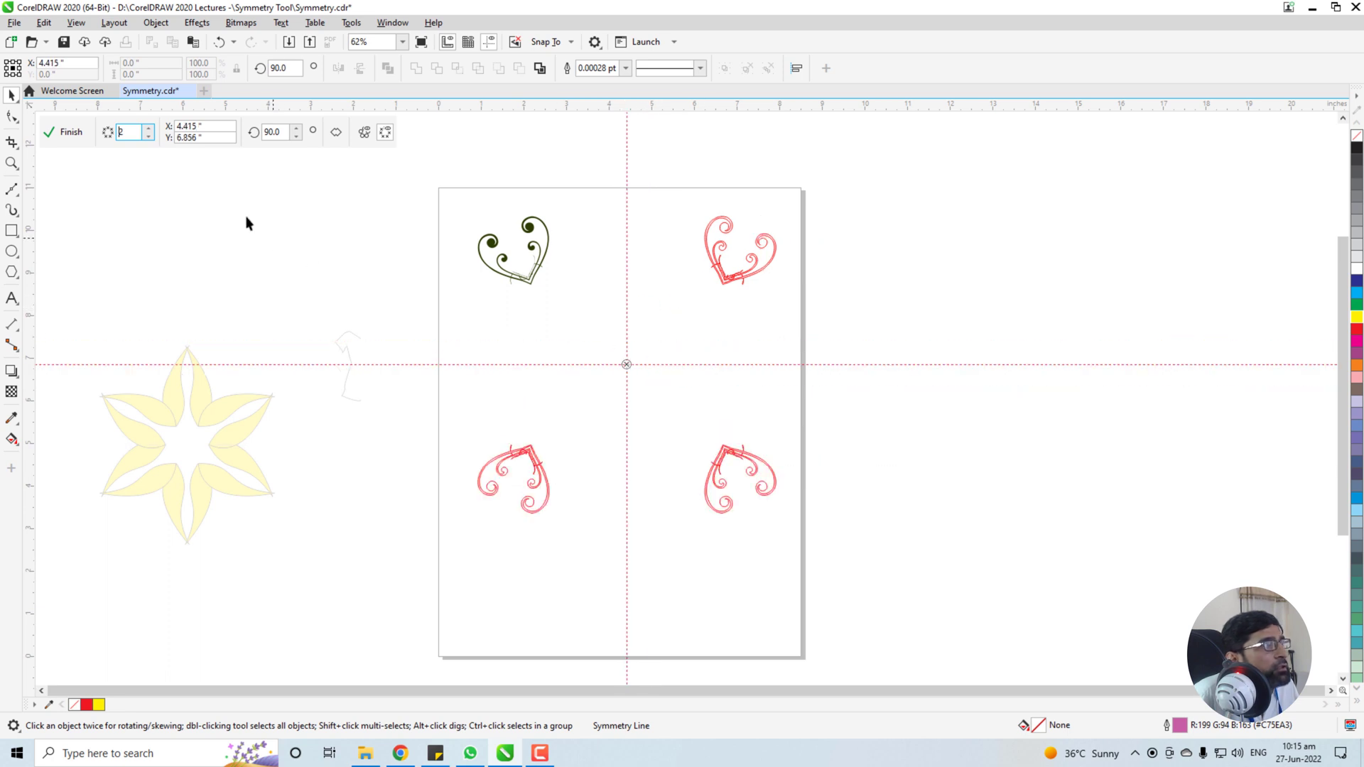
Set the number of mirror lines to 10 to form a circular ornament ring and finish the symmetry.
left_click(150, 128)
left_click(149, 129)
left_click(149, 128)
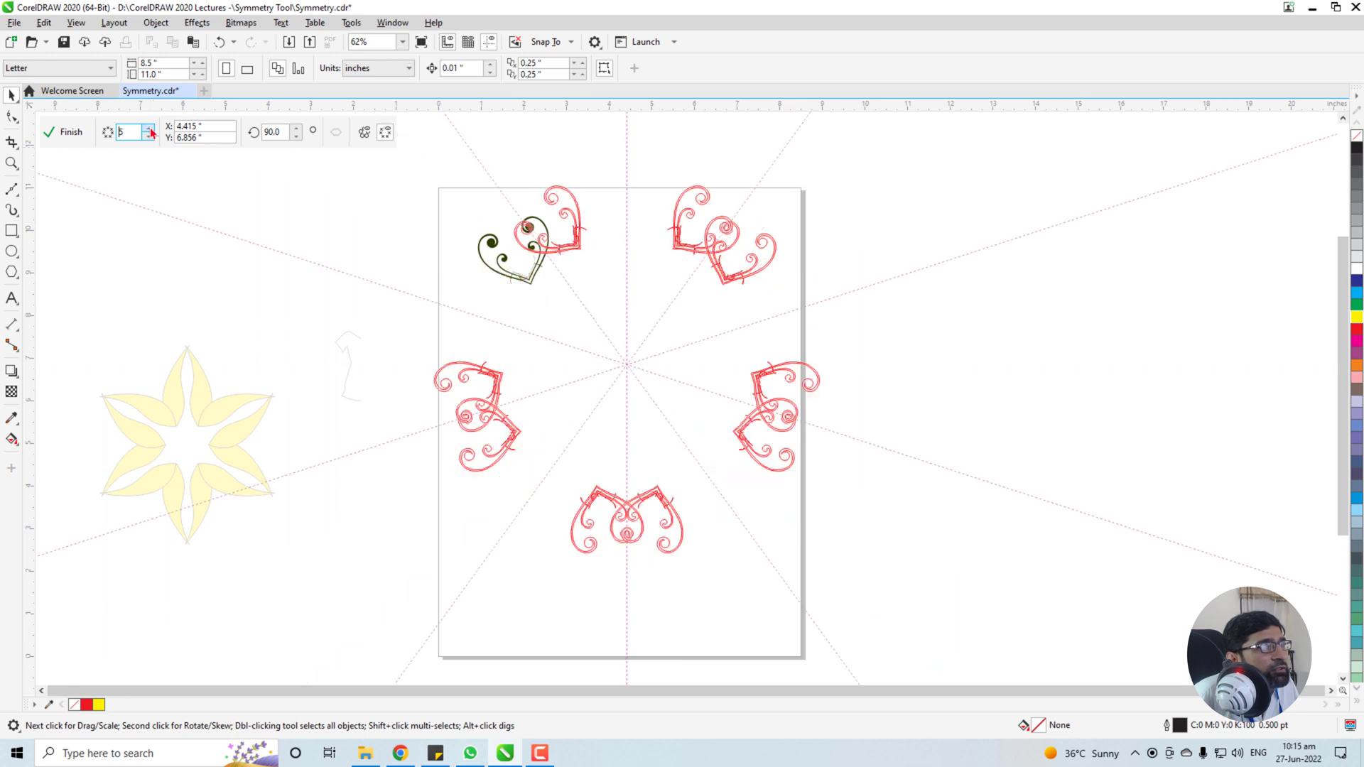
left_click(149, 128)
left_click(149, 128)
left_click(150, 129)
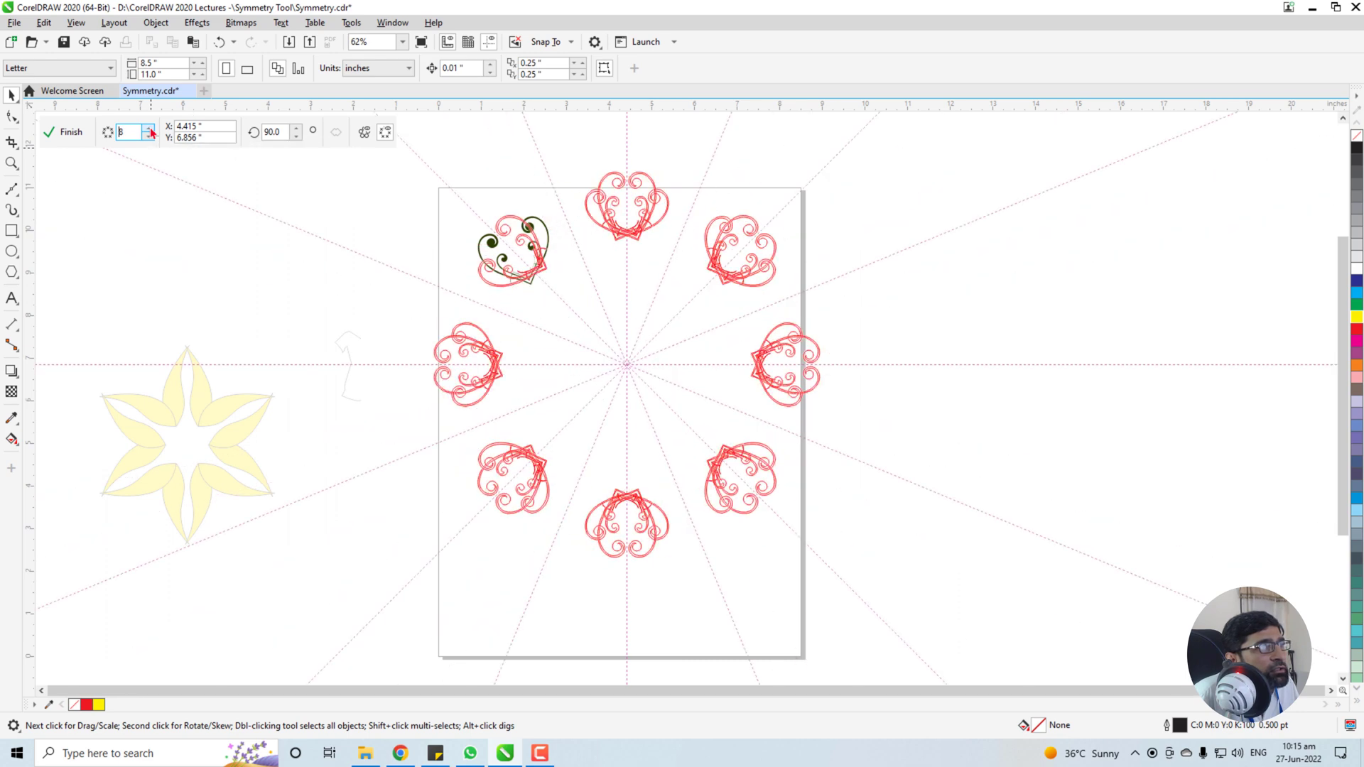
left_click(149, 128)
left_click(150, 129)
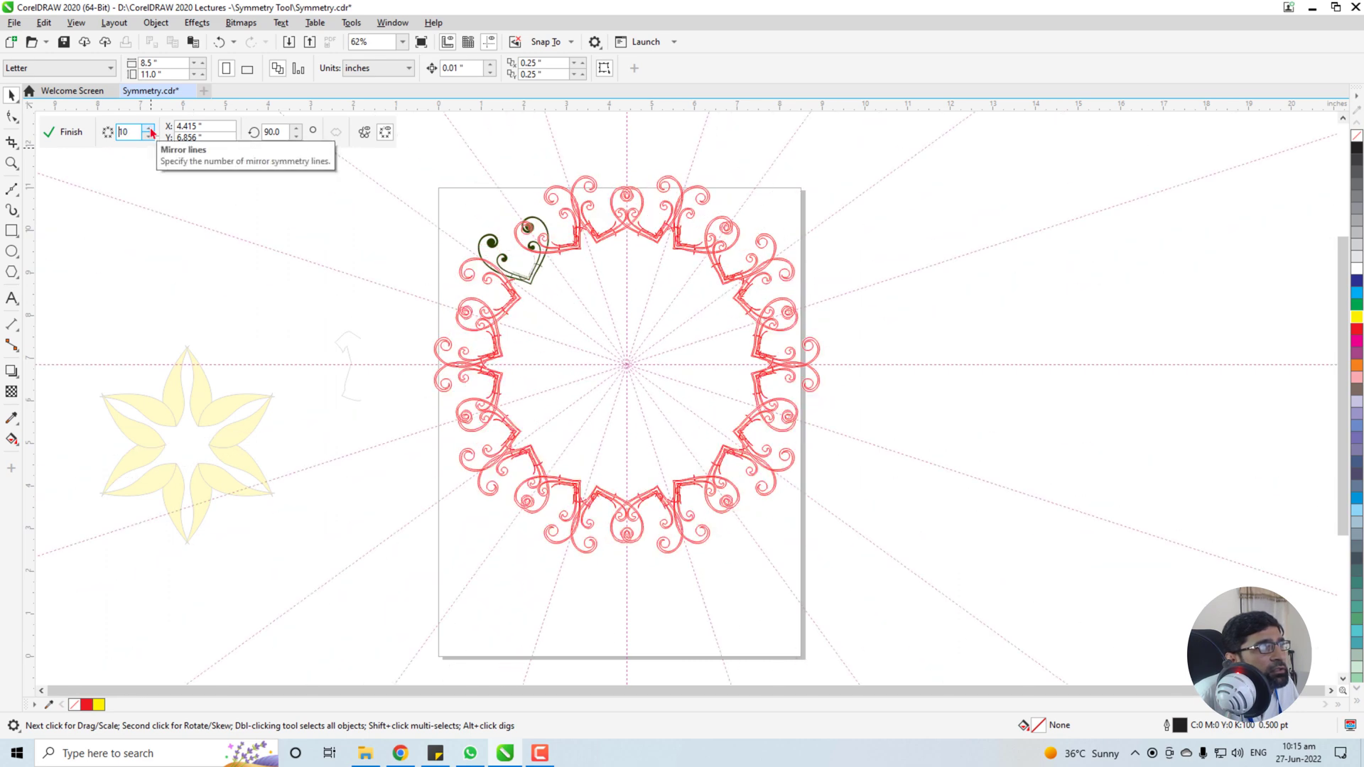
left_click(64, 133)
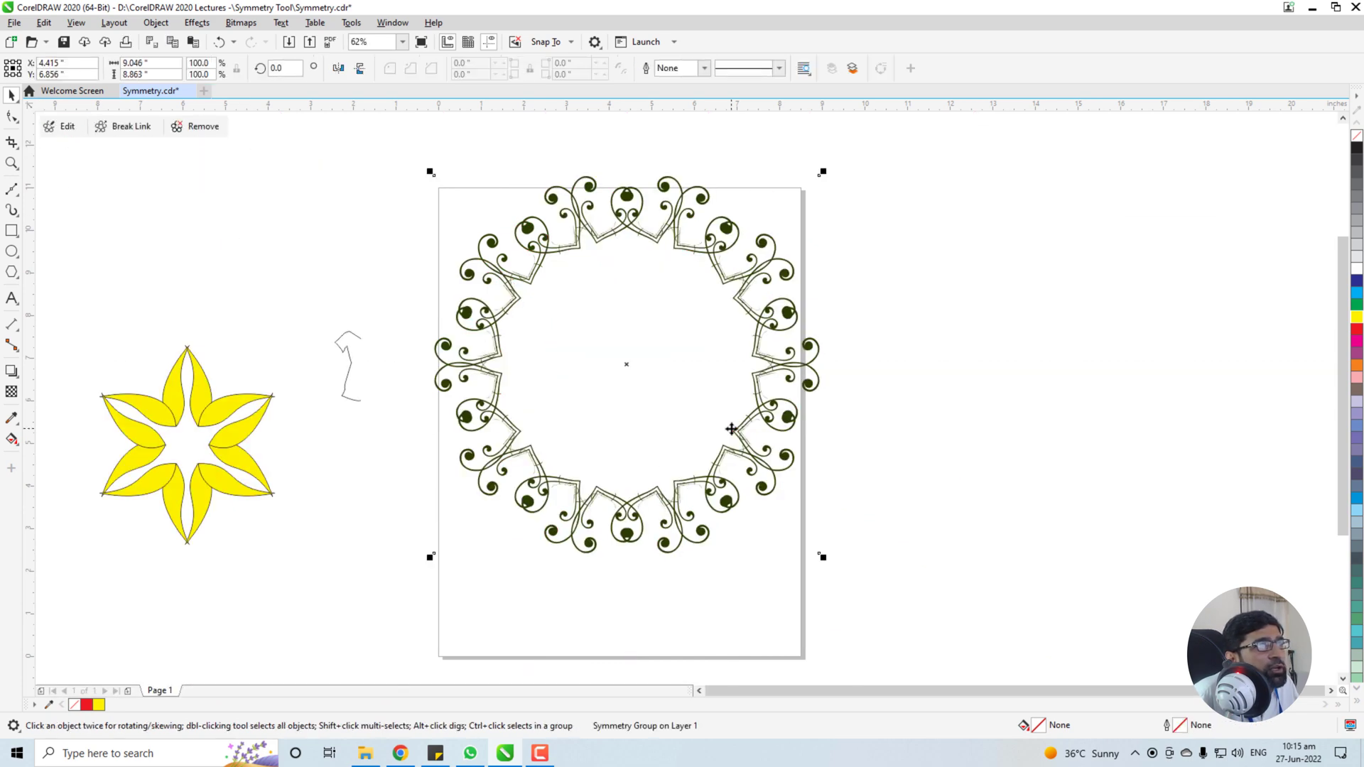
Make two smaller concentric copies of the ornament ring, scaled to about 25% and 48% of the original.
left_click_drag(390, 142, 881, 593)
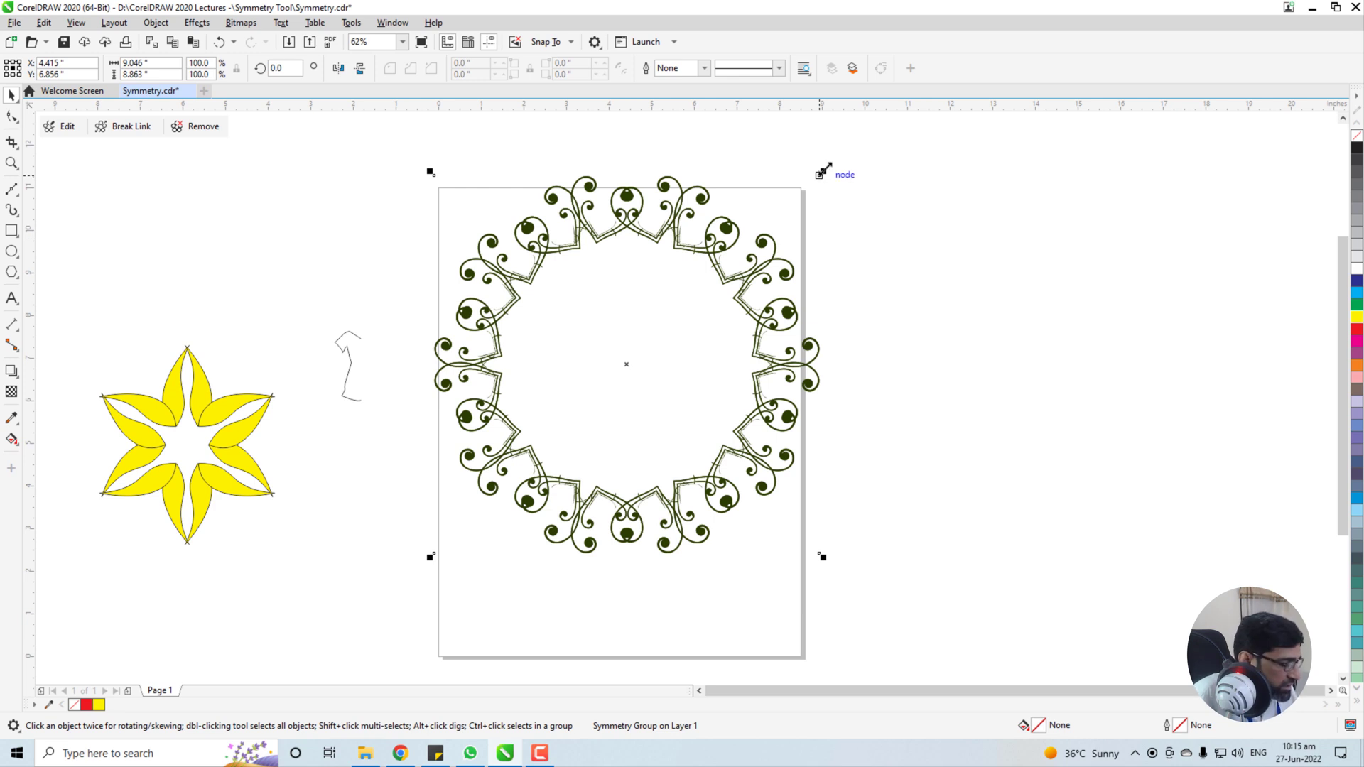
left_click_drag(823, 171, 686, 313)
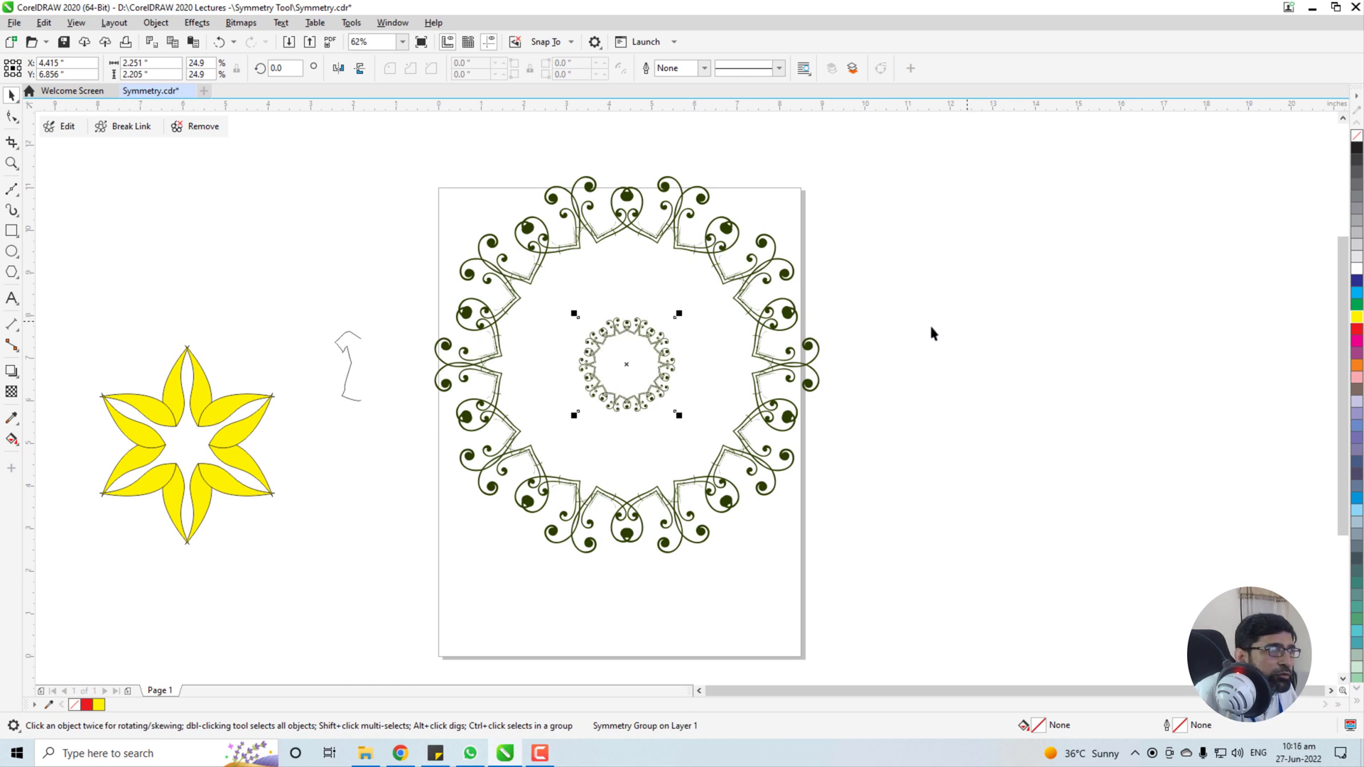
left_click_drag(678, 314, 746, 270)
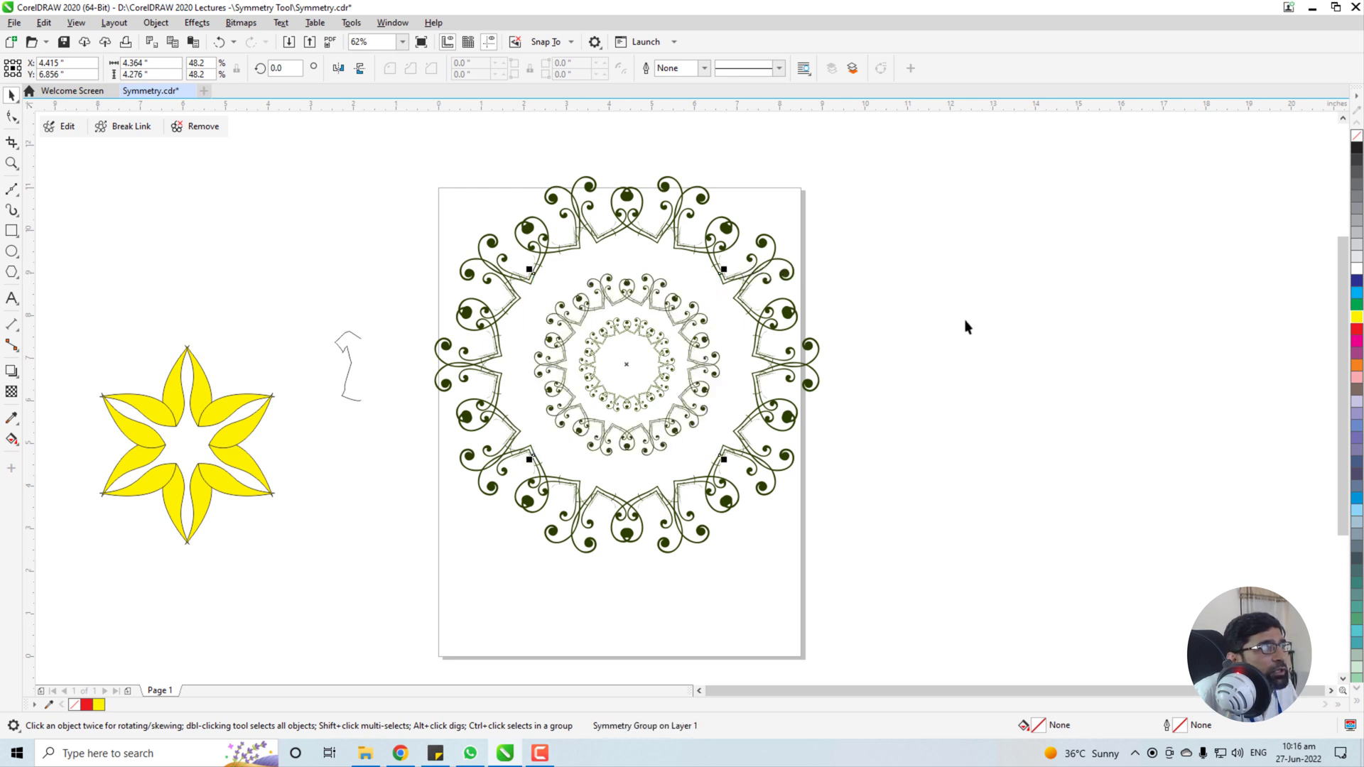
Select all three concentric ornament rings and move them off the page to its right.
left_click(694, 284)
left_click_drag(385, 147, 942, 568)
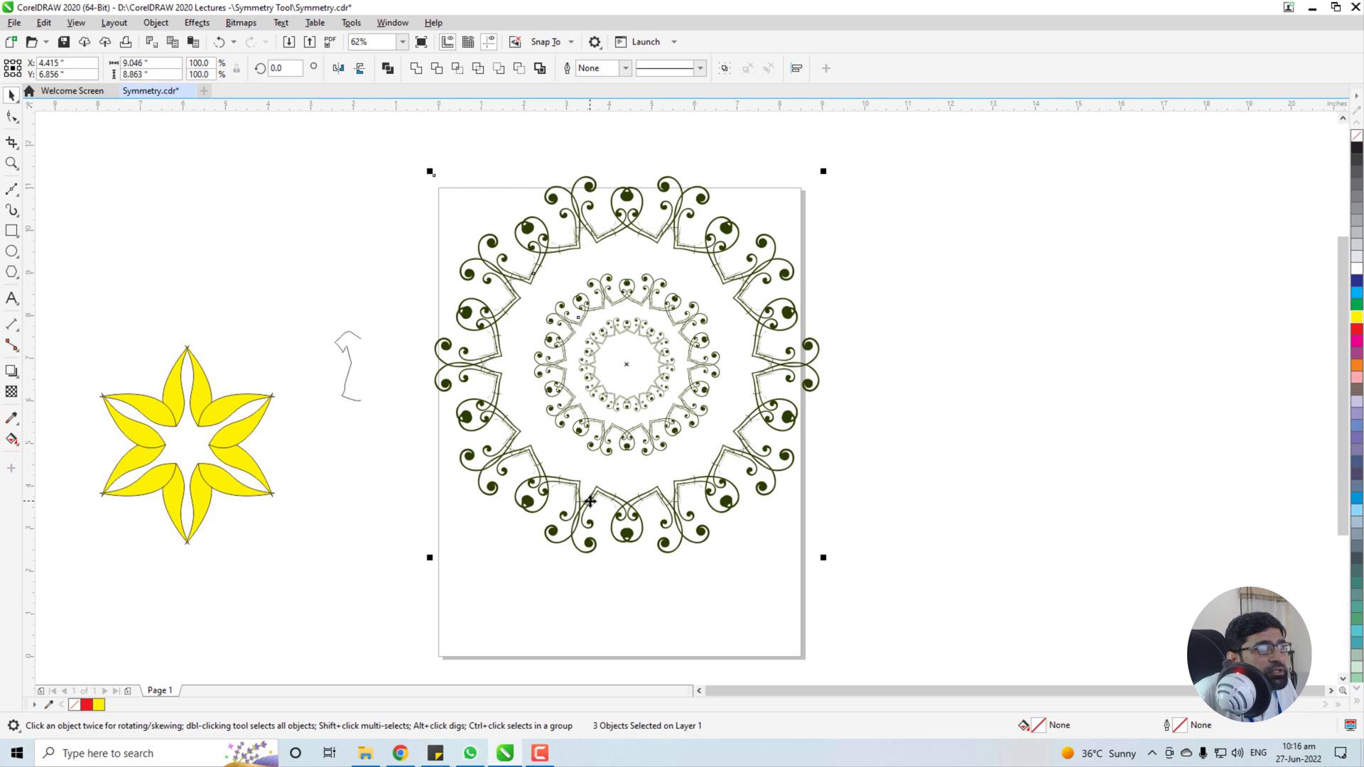
left_click_drag(590, 501, 1062, 507)
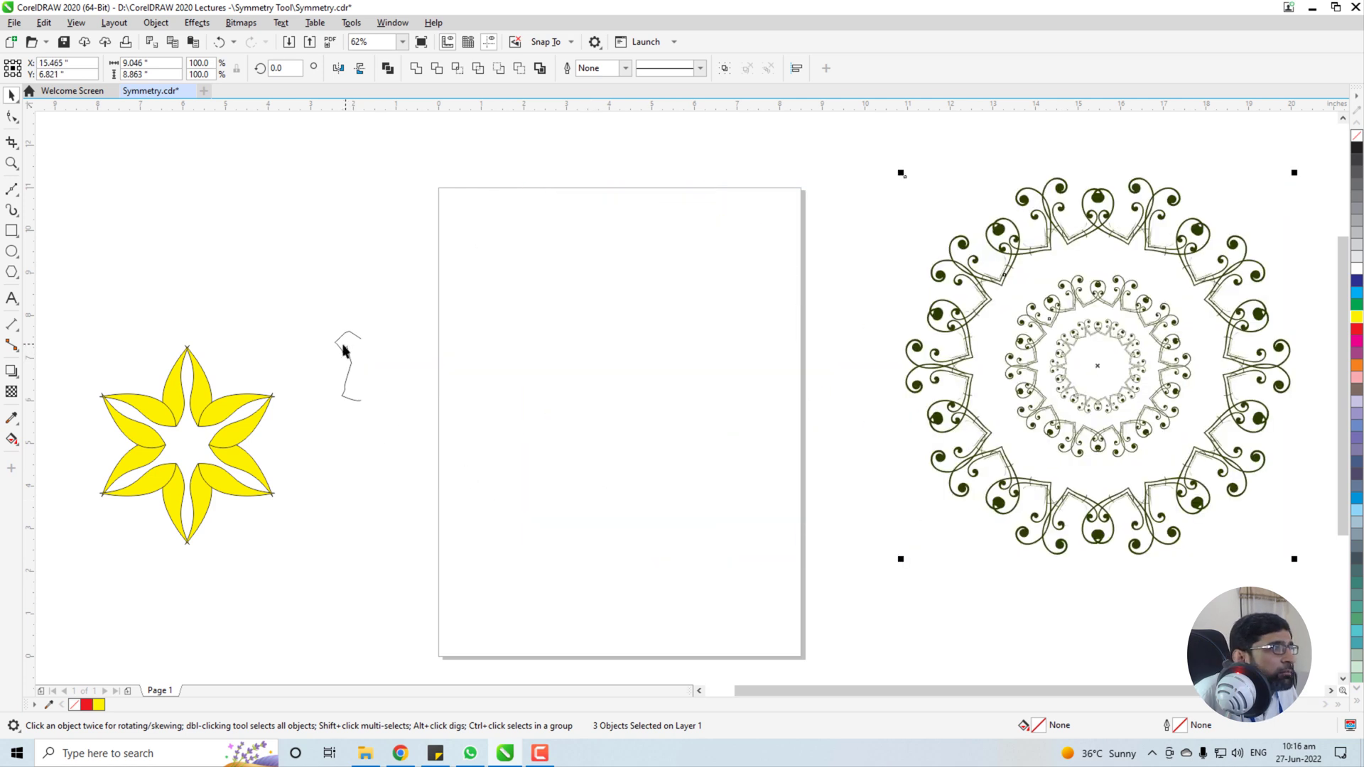
Move the half-shirt outline onto the page and create a new symmetry from it.
left_click_drag(347, 355, 523, 321)
scroll(523, 321, "up", 3)
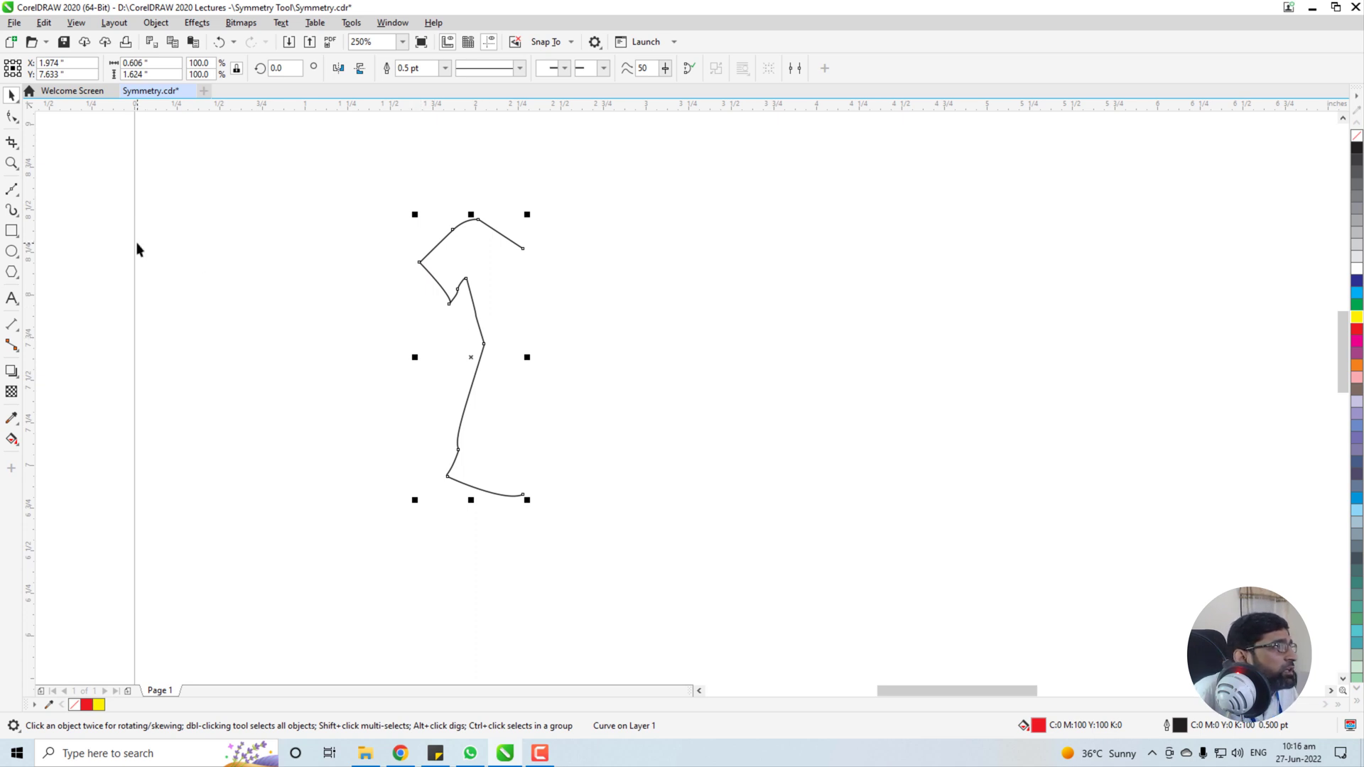
left_click(235, 25)
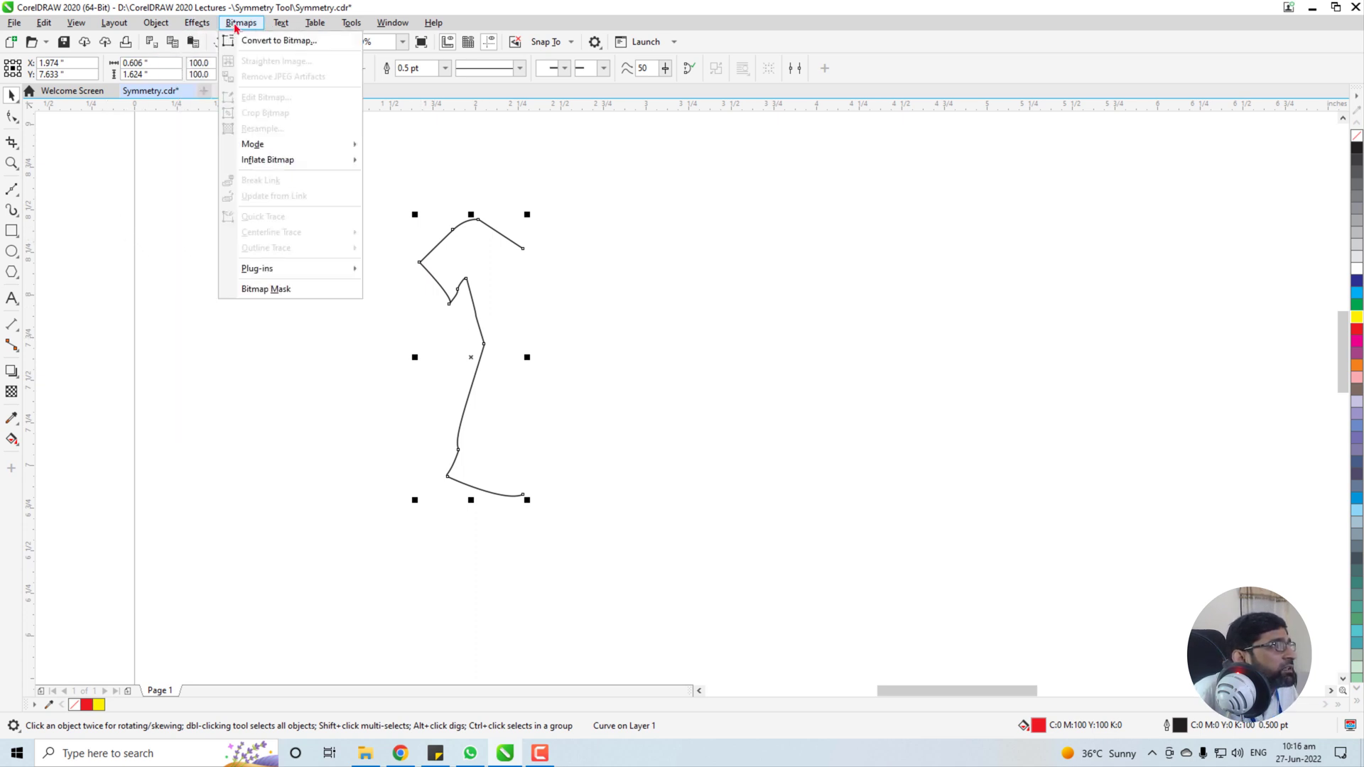
mouse_move(155, 23)
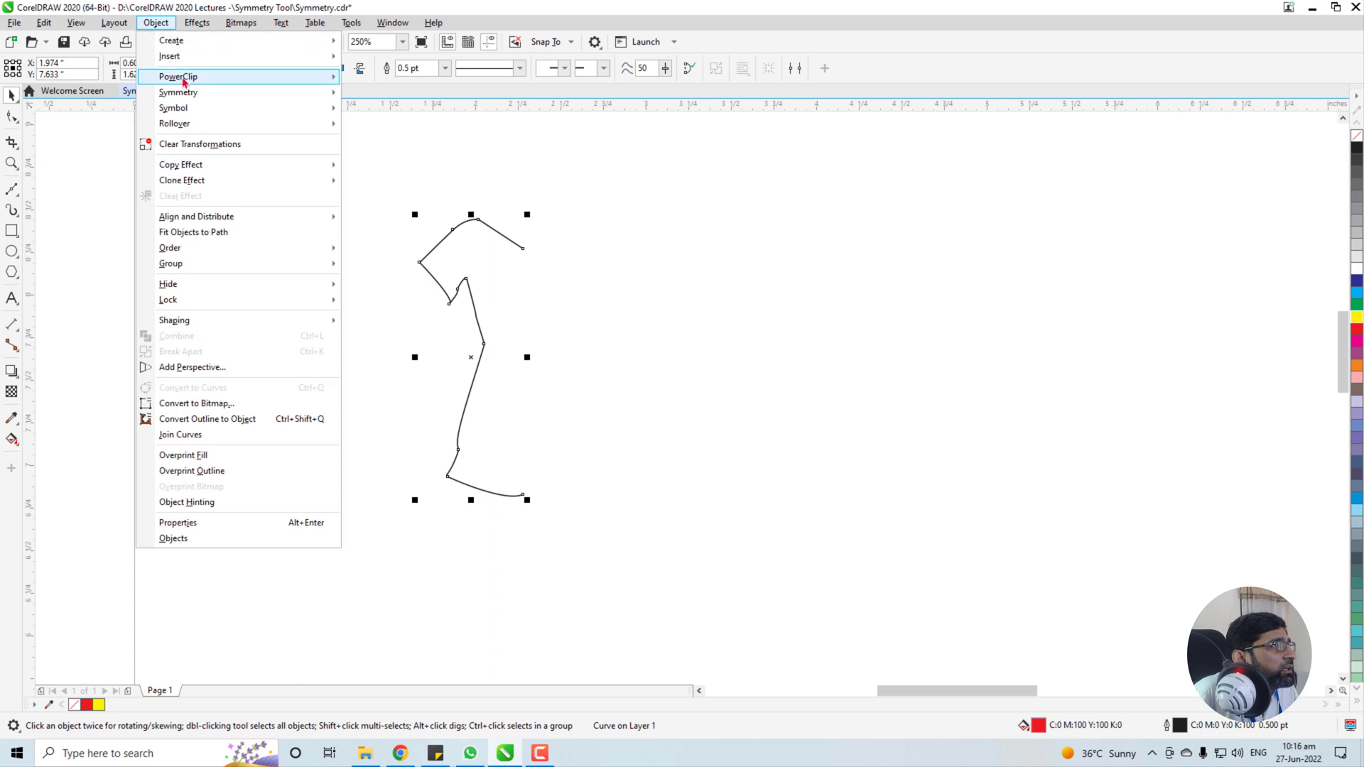
mouse_move(192, 96)
left_click(376, 93)
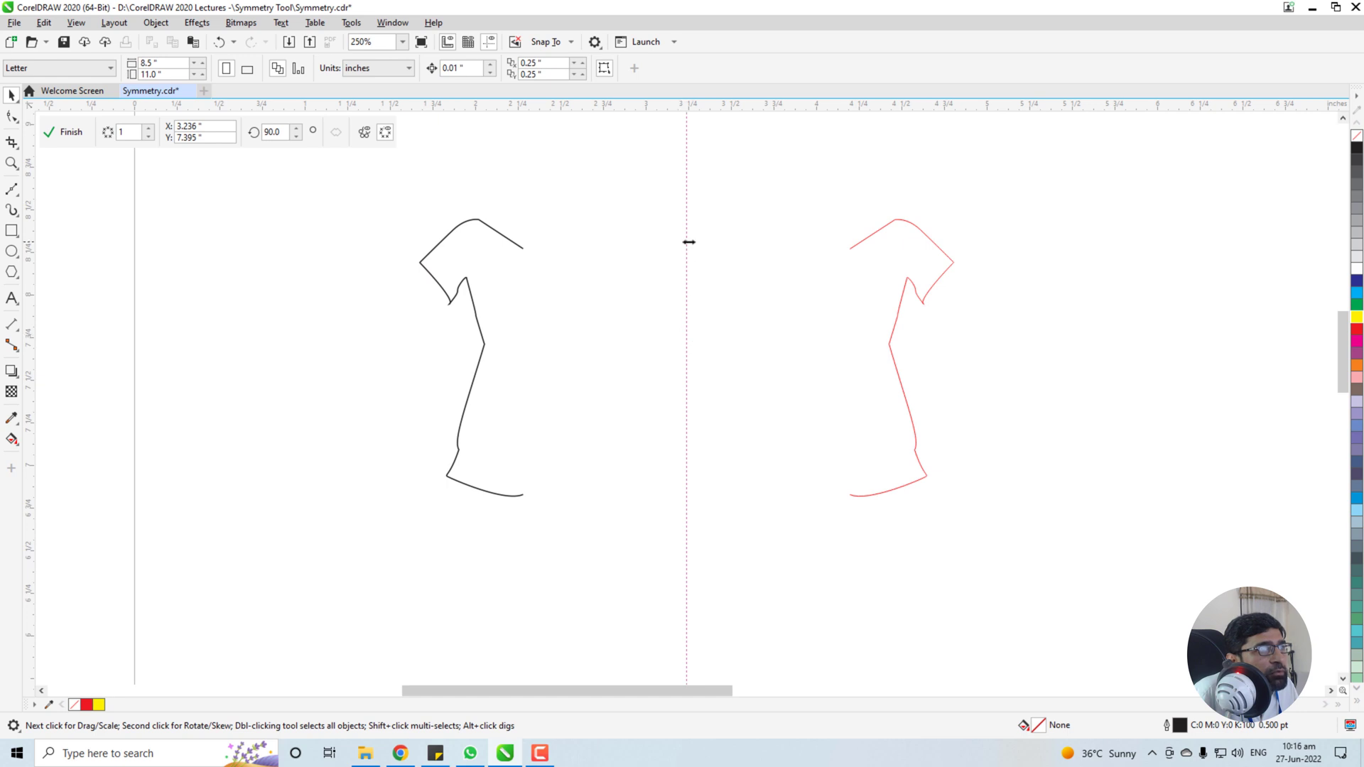
Align the vertical mirror line with the half-shirt's open ends at X 2.277" and finish the symmetry.
left_click_drag(686, 242, 528, 264)
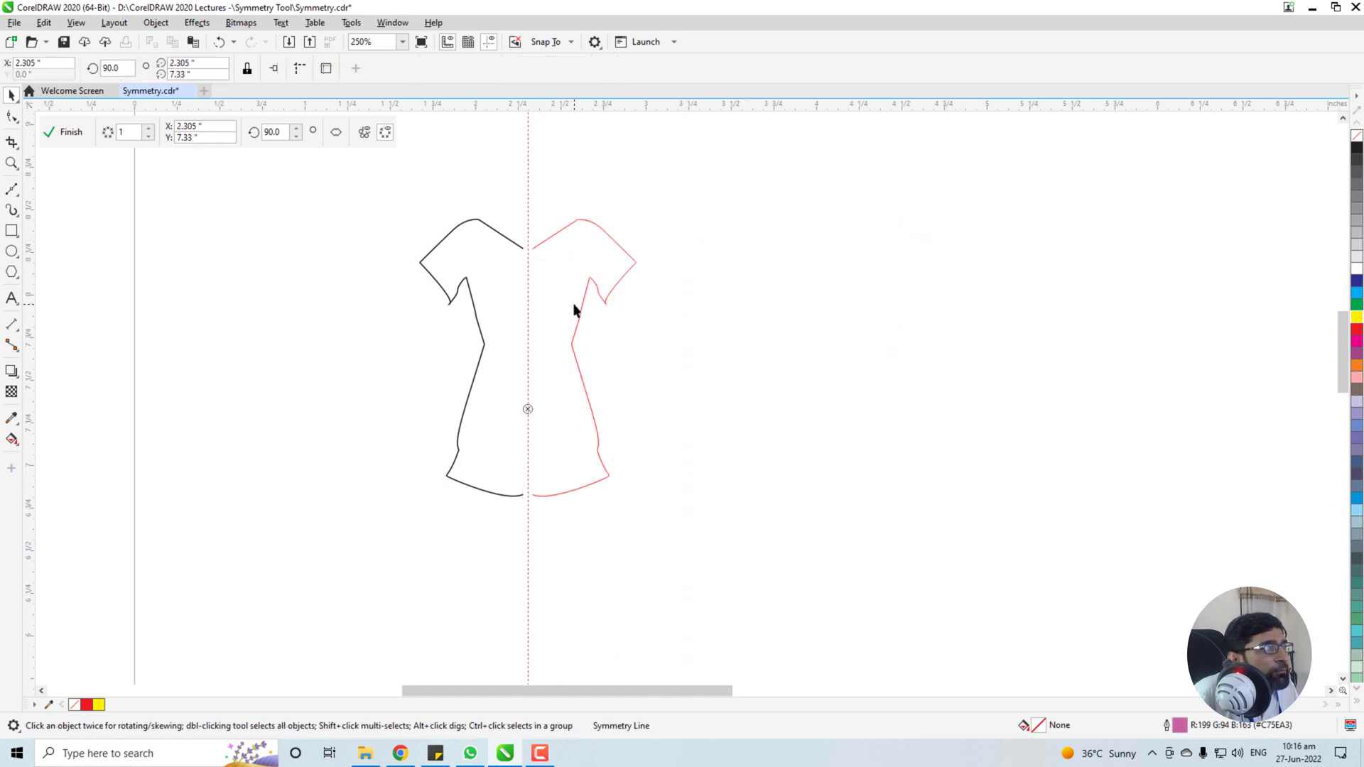
left_click_drag(526, 260, 524, 255)
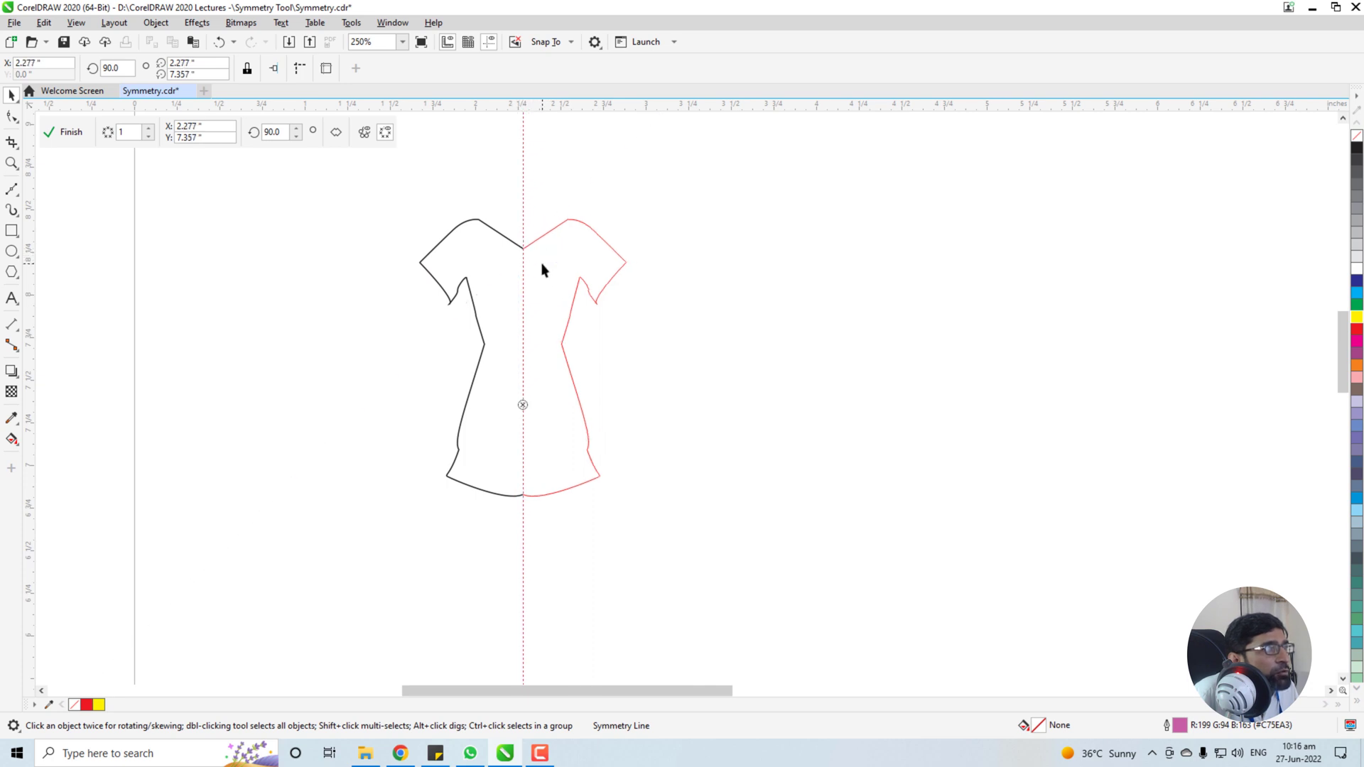
left_click(65, 132)
left_click(530, 373)
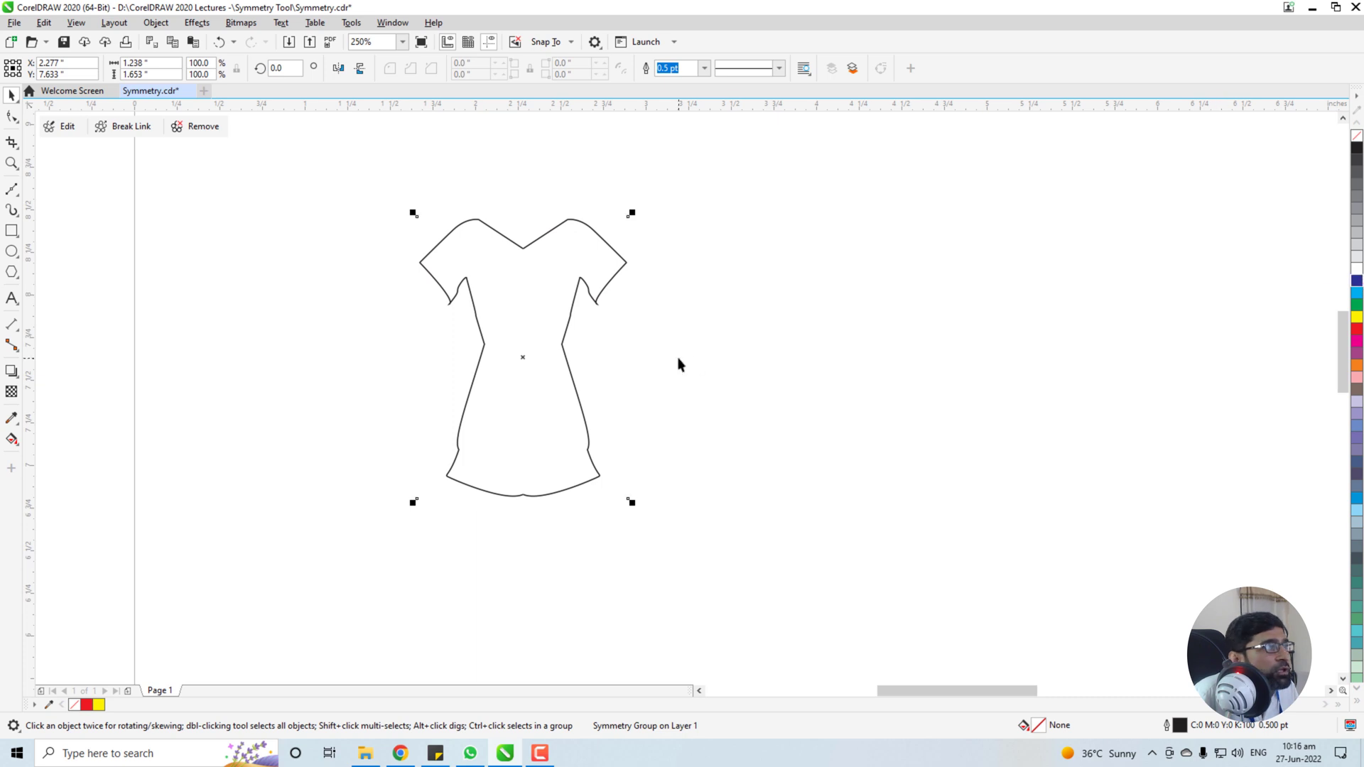
Reopen the shirt symmetry for editing, fill the half-shirt with red and shift it to about X 1.982", Y 7.661".
left_click(61, 128)
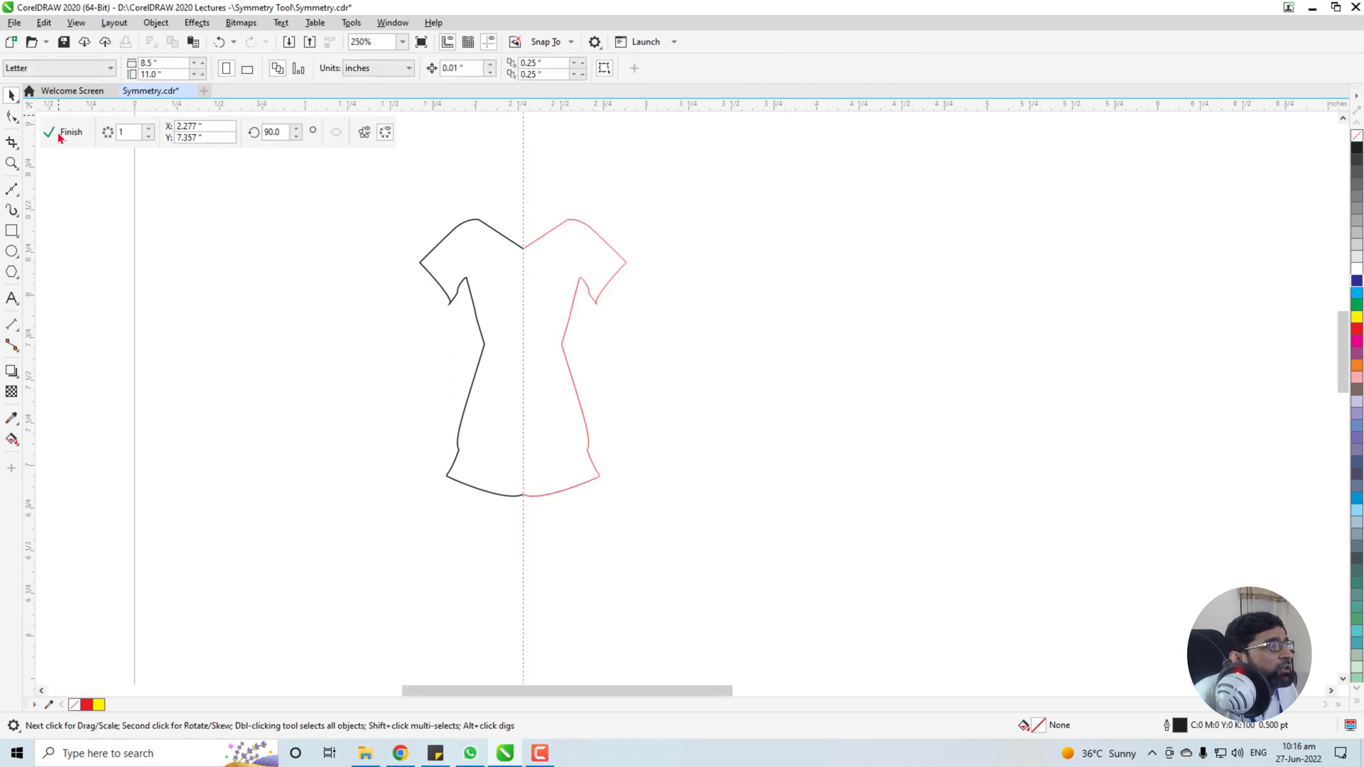
left_click(478, 323)
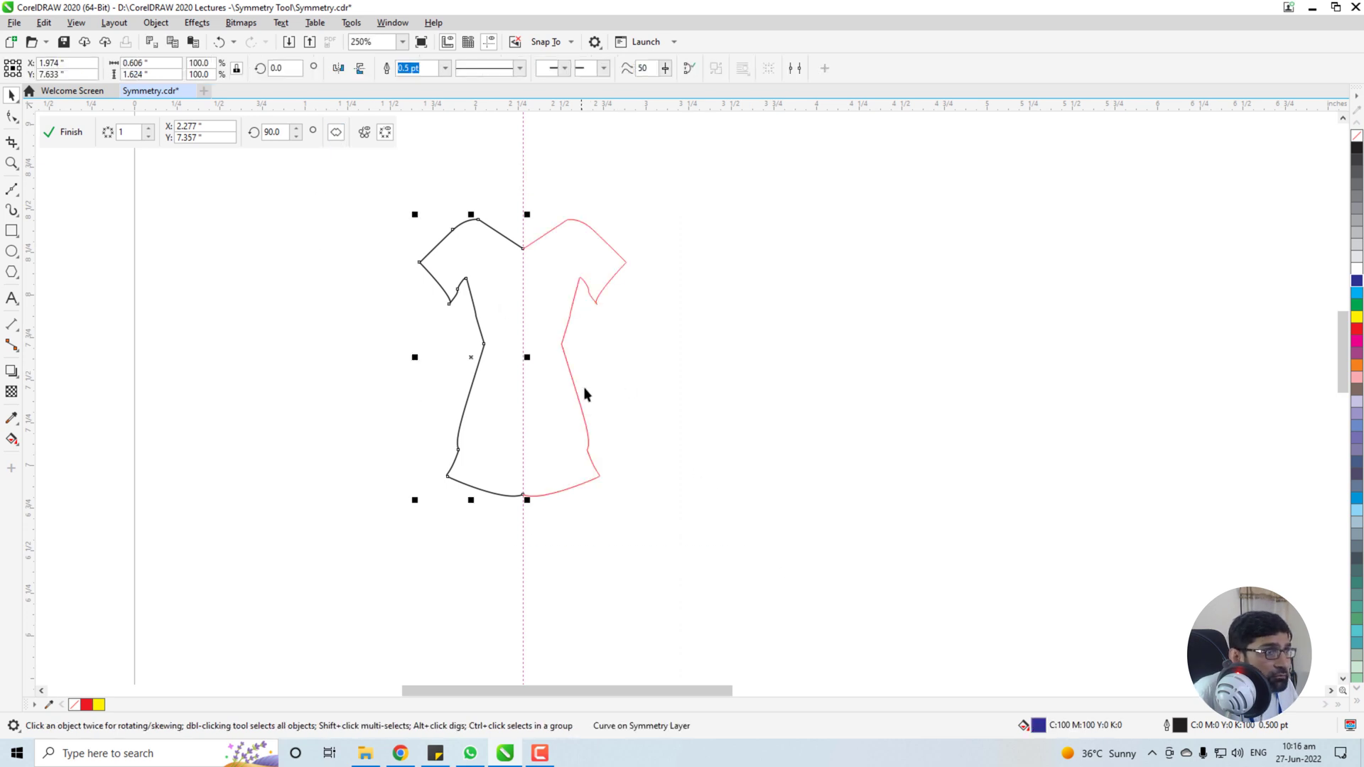
left_click(1357, 331)
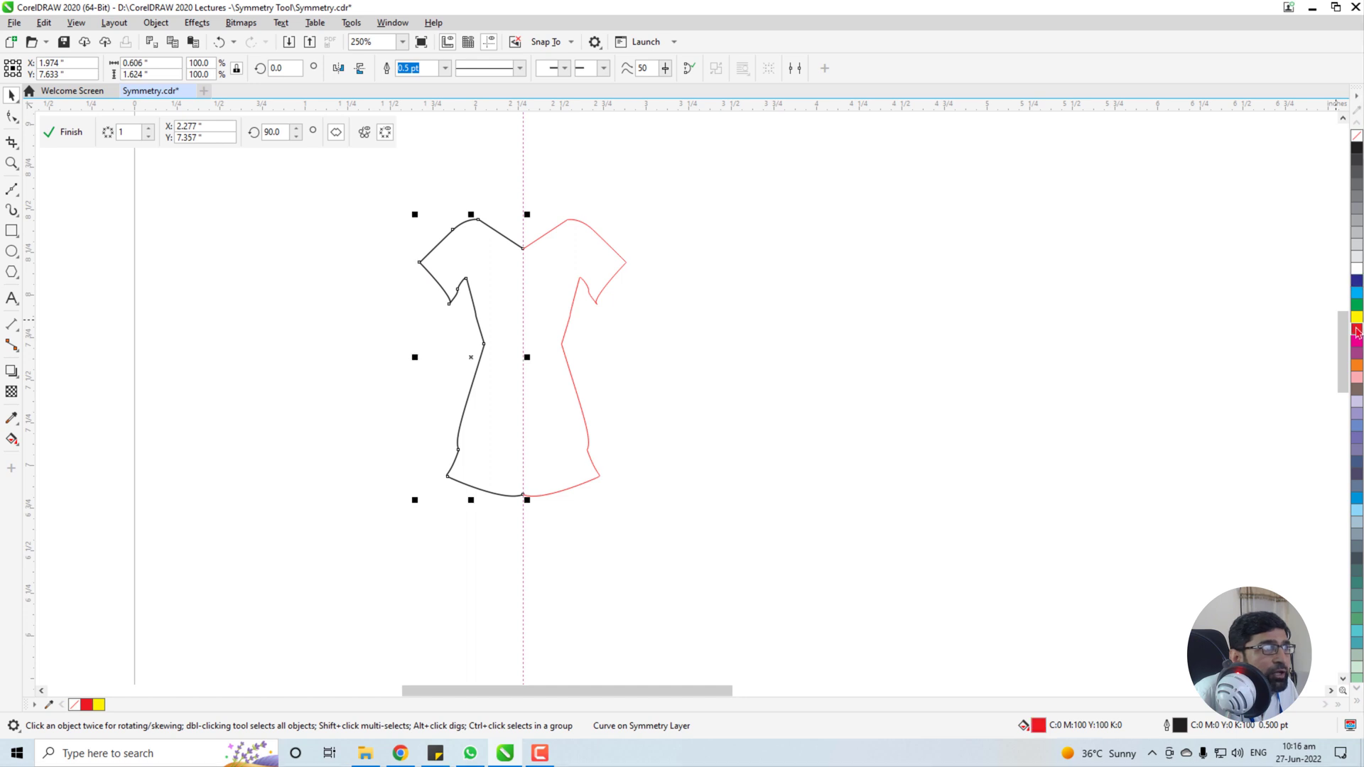
left_click(460, 347)
left_click_drag(482, 350, 483, 345)
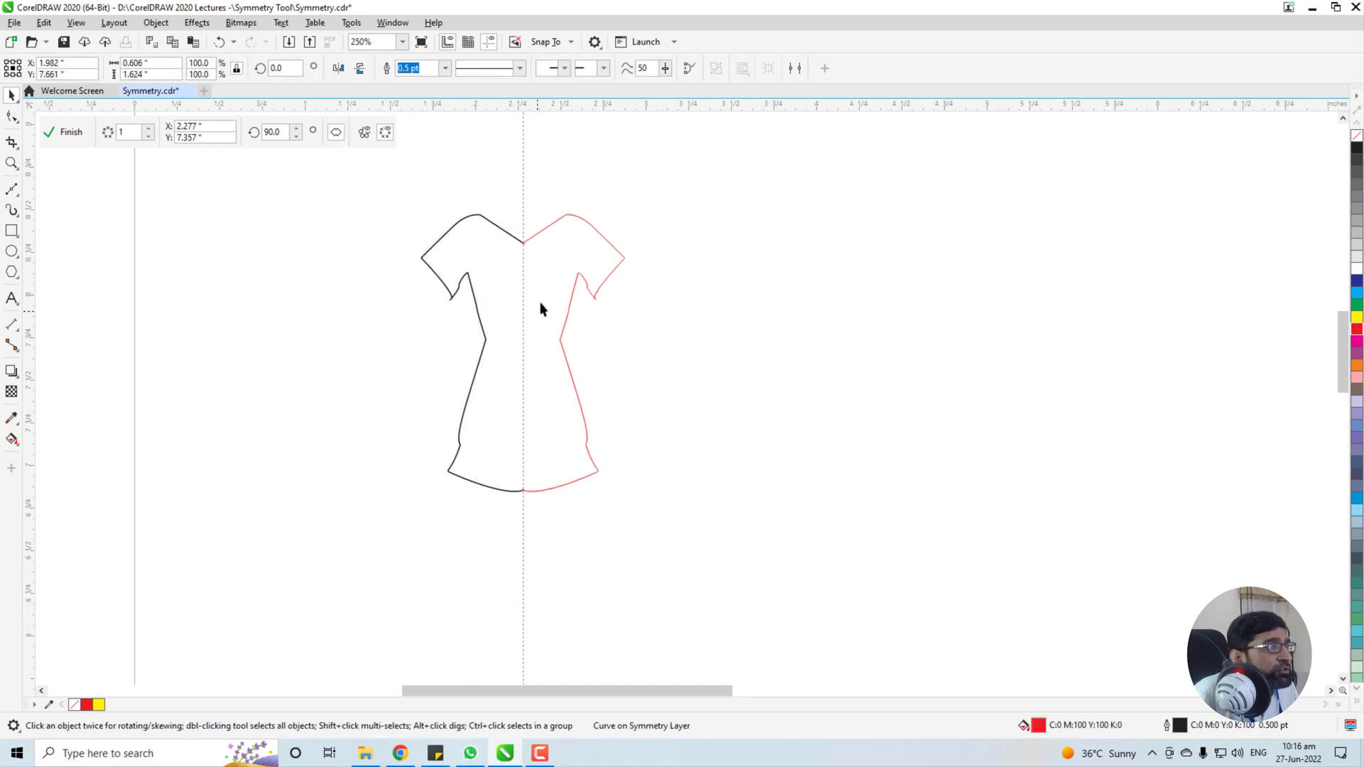
Move the half-shirt to about X 1.658", Y 7.464" and align the mirror line with its open ends at X 1.961".
left_click_drag(544, 294, 625, 301)
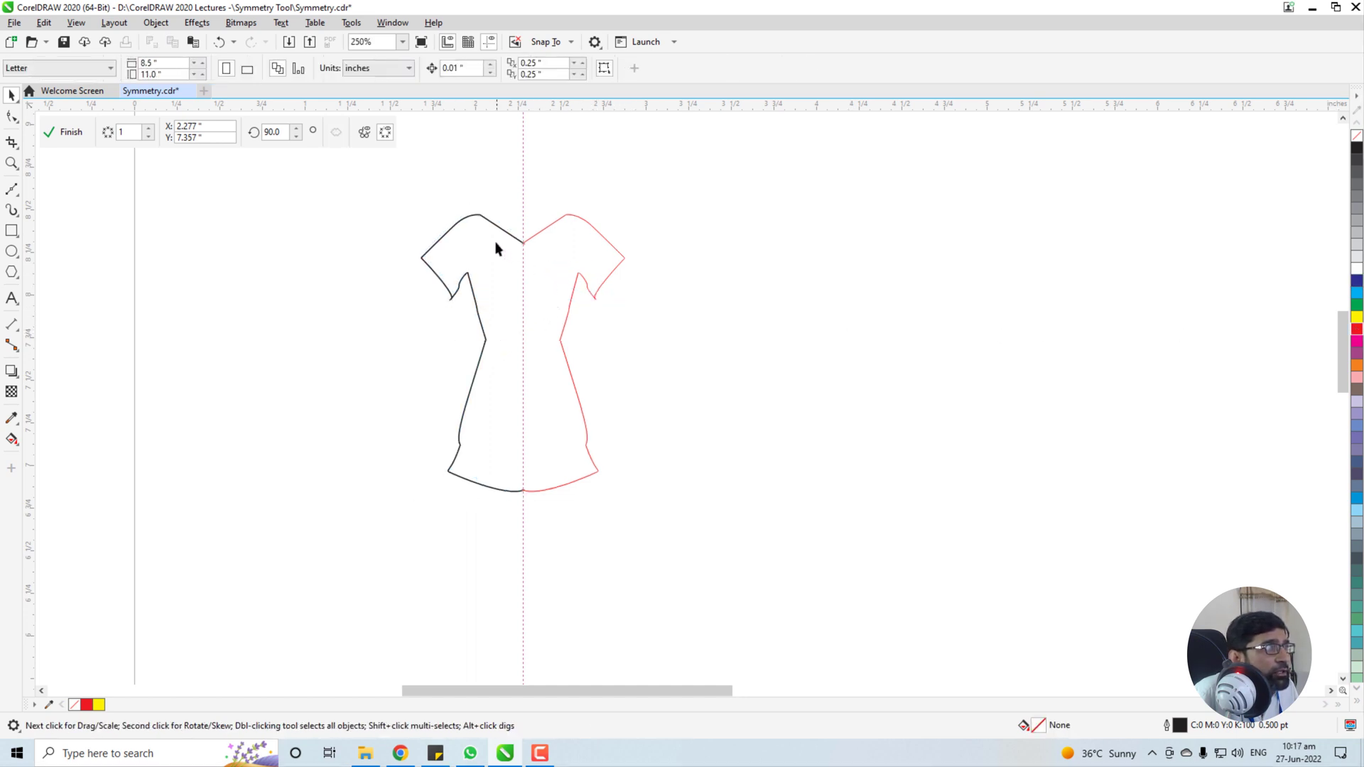
left_click(443, 240)
left_click_drag(444, 229, 390, 273)
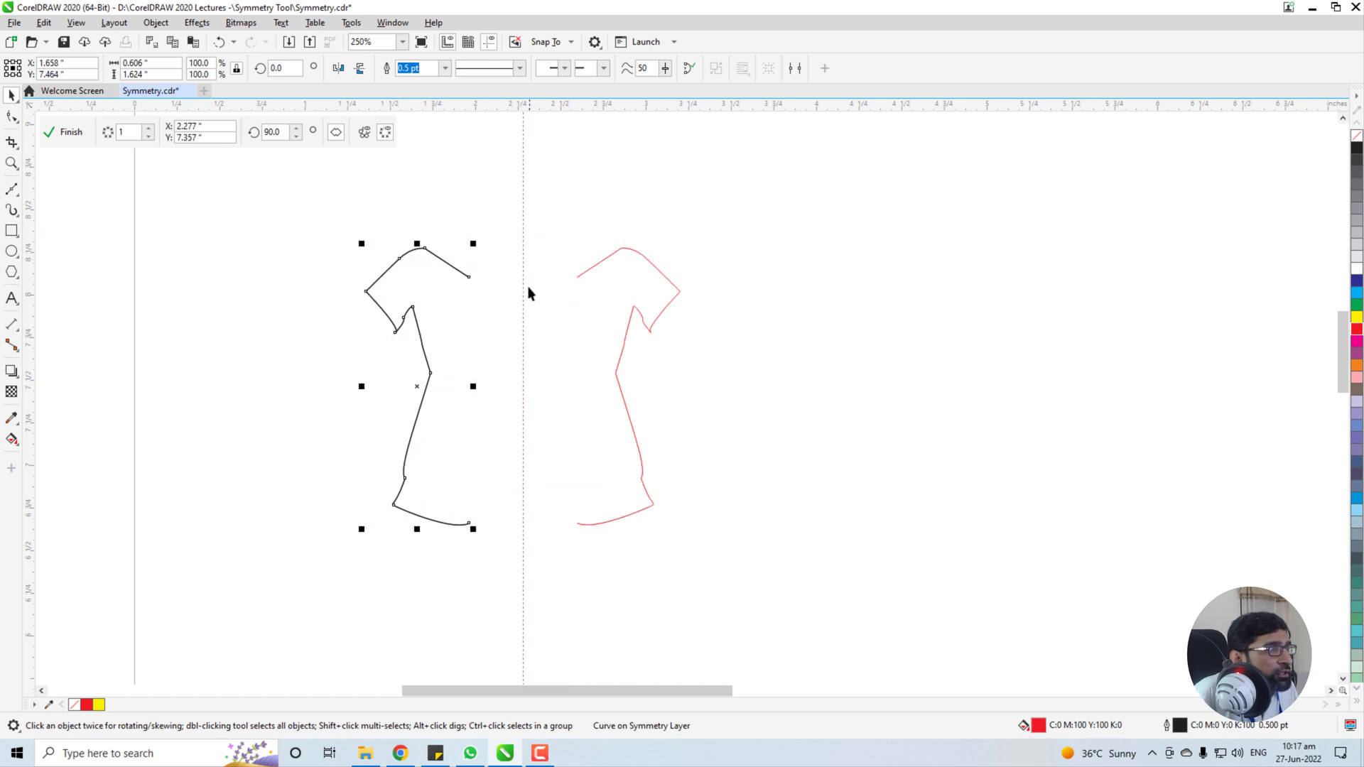
left_click_drag(523, 283, 472, 279)
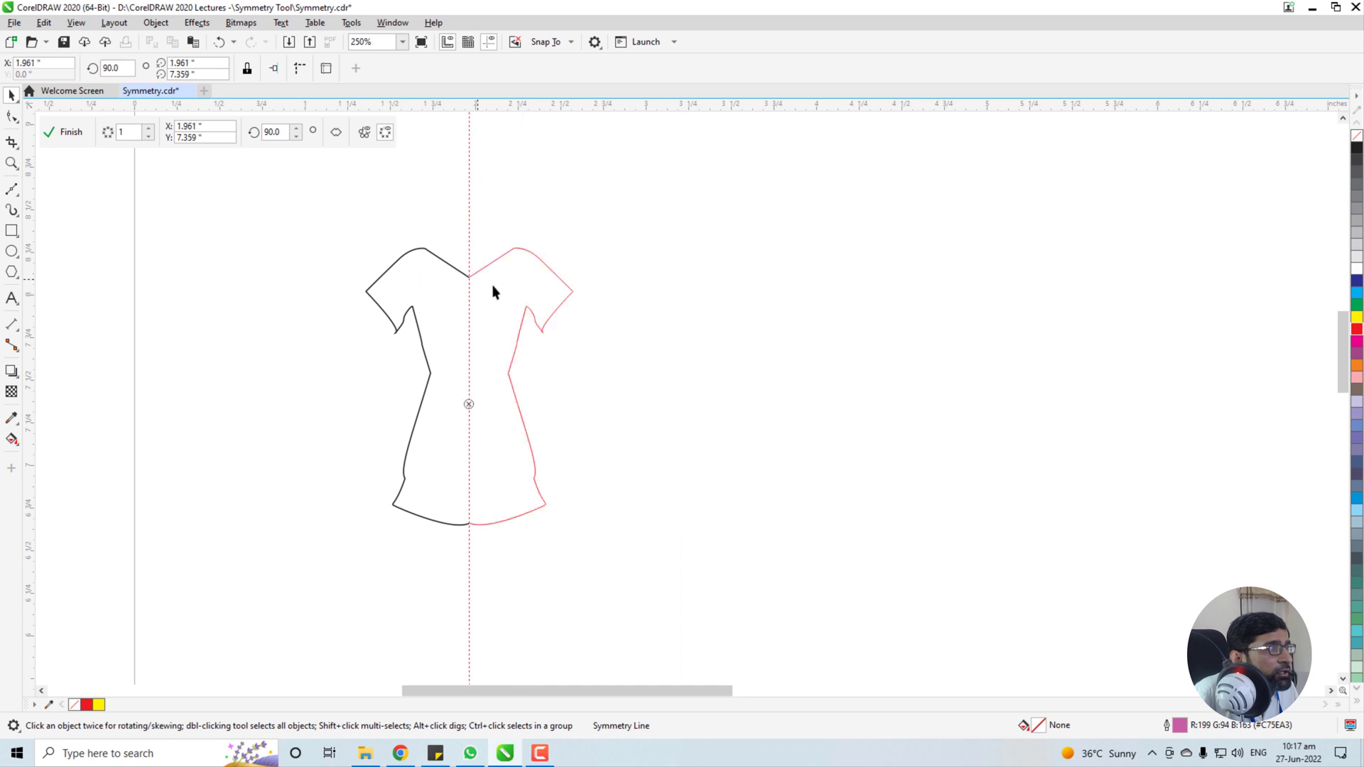
Examine closely how the two shirt halves meet at the hem on the mirror line.
left_click(1354, 285)
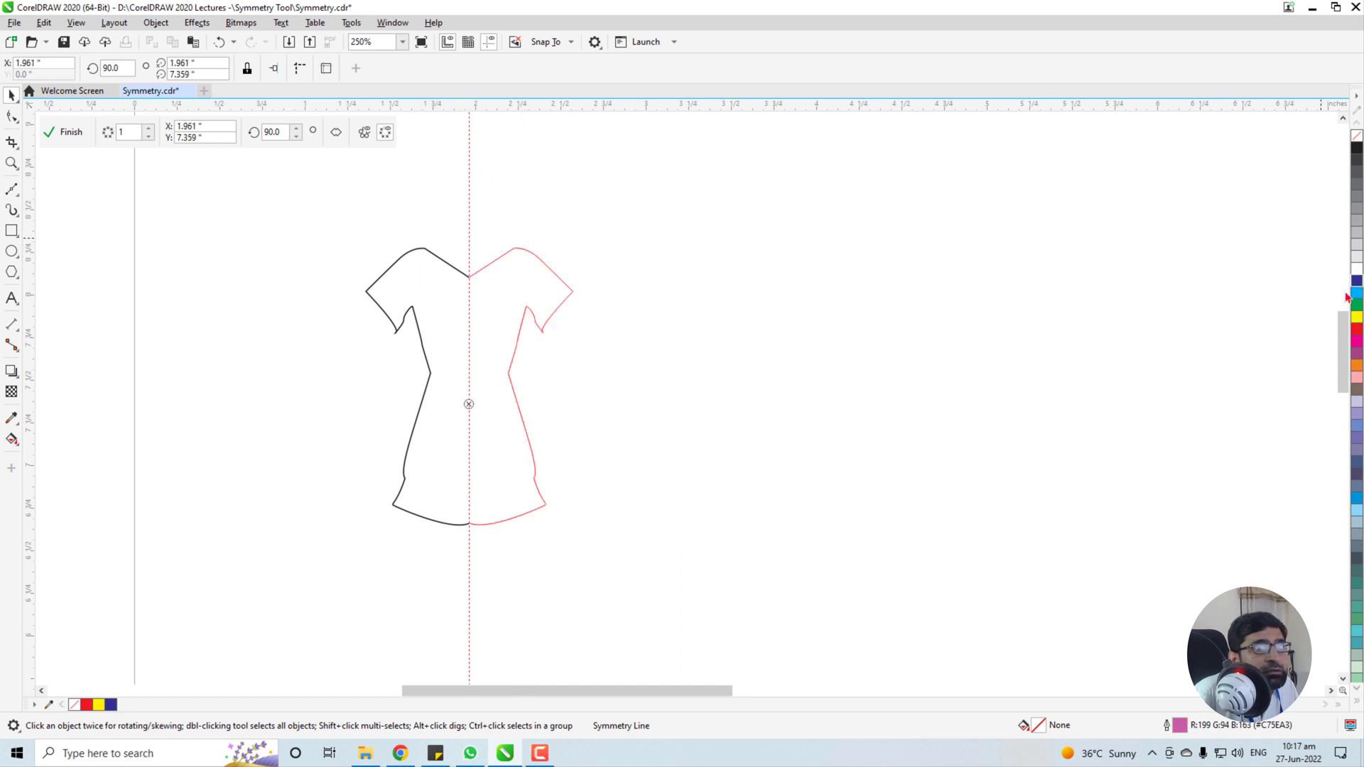
left_click(472, 551)
scroll(455, 544, "up", 3)
scroll(588, 372, "up", 3)
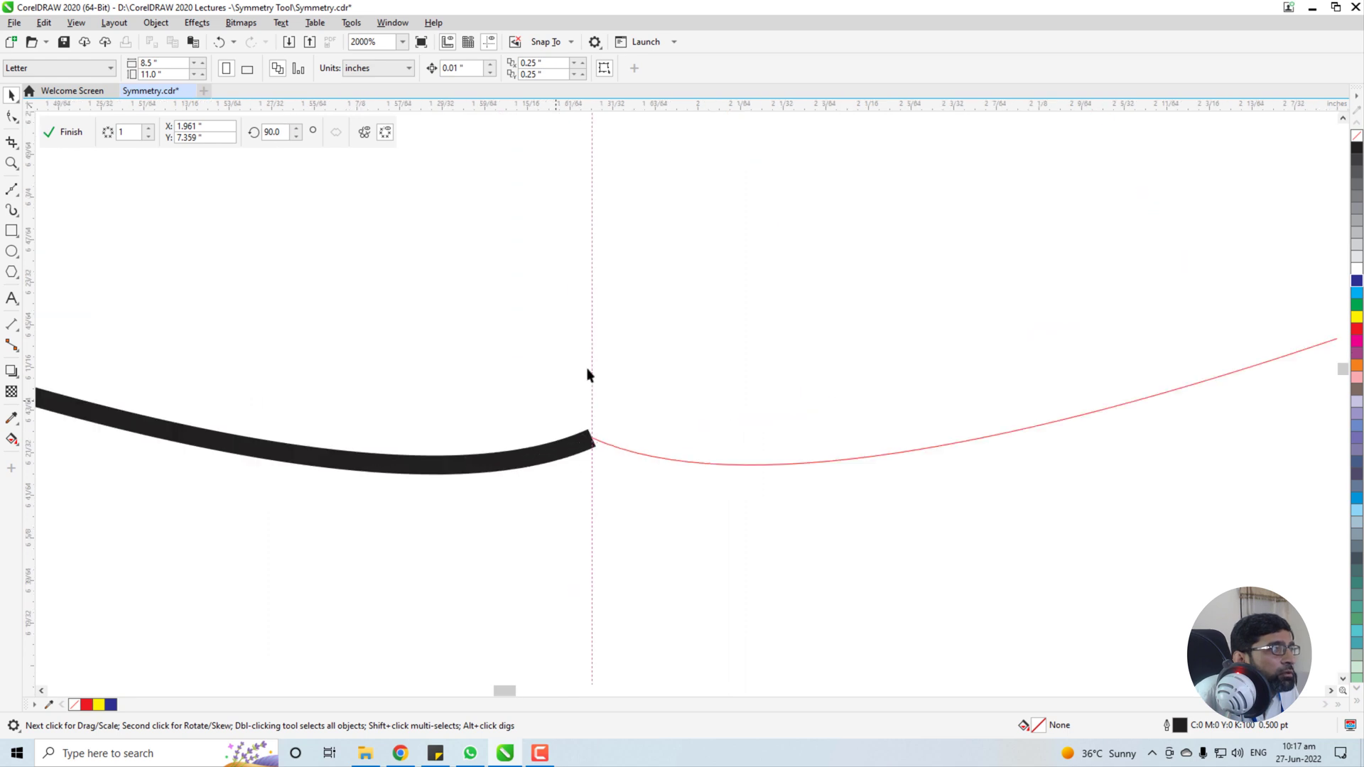
scroll(600, 469, "down", 6)
scroll(625, 501, "down", 5)
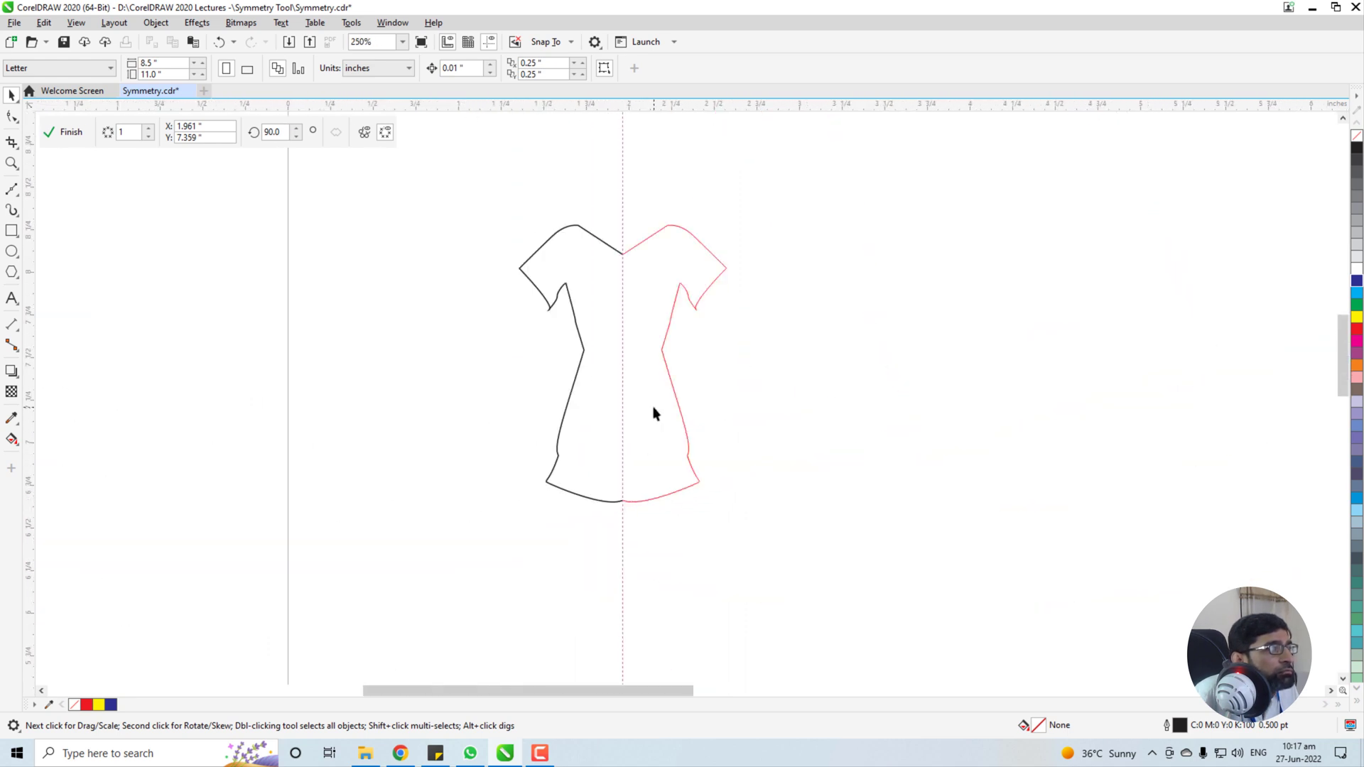
Align the mirror line with the half-shirt's open ends at X 1.687" and turn on fusing of open curves.
left_click_drag(651, 412, 612, 448)
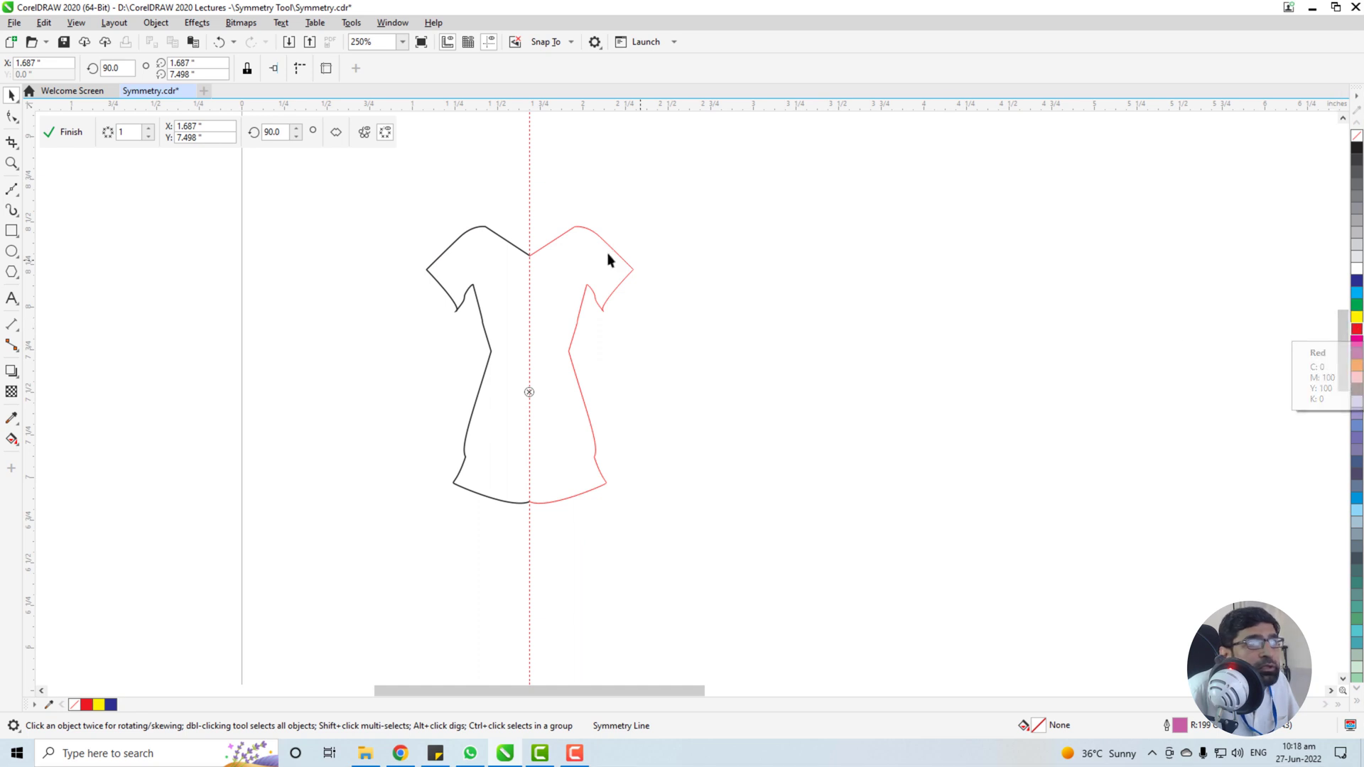
left_click(367, 135)
left_click(497, 269)
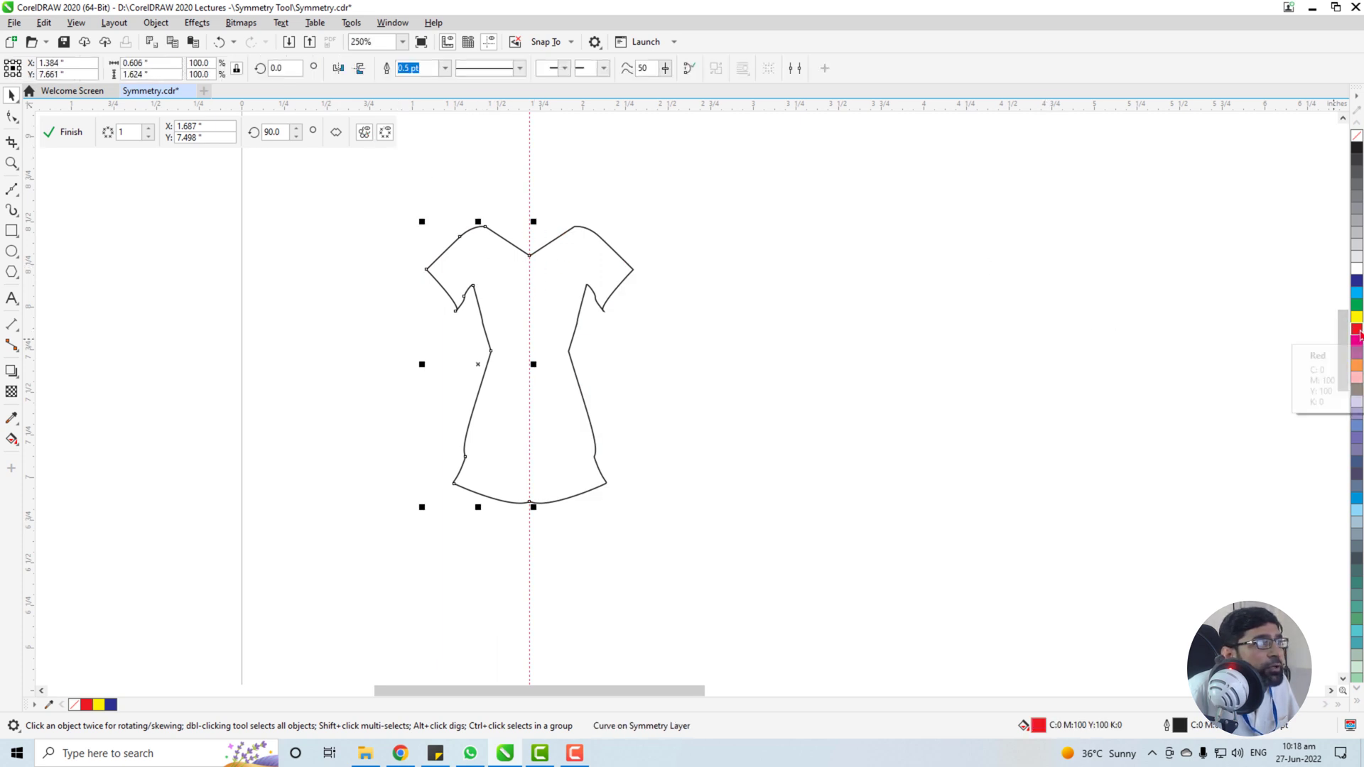
left_click(362, 135)
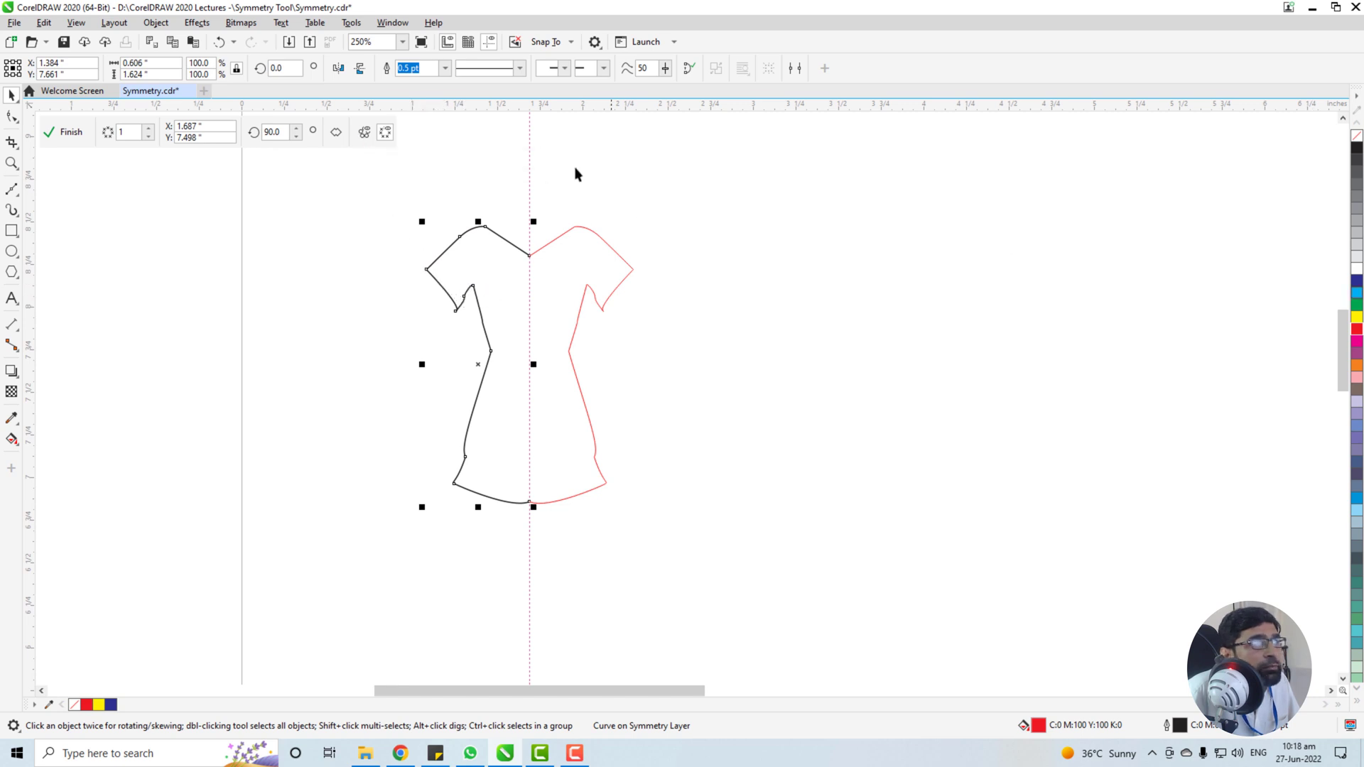
left_click(363, 132)
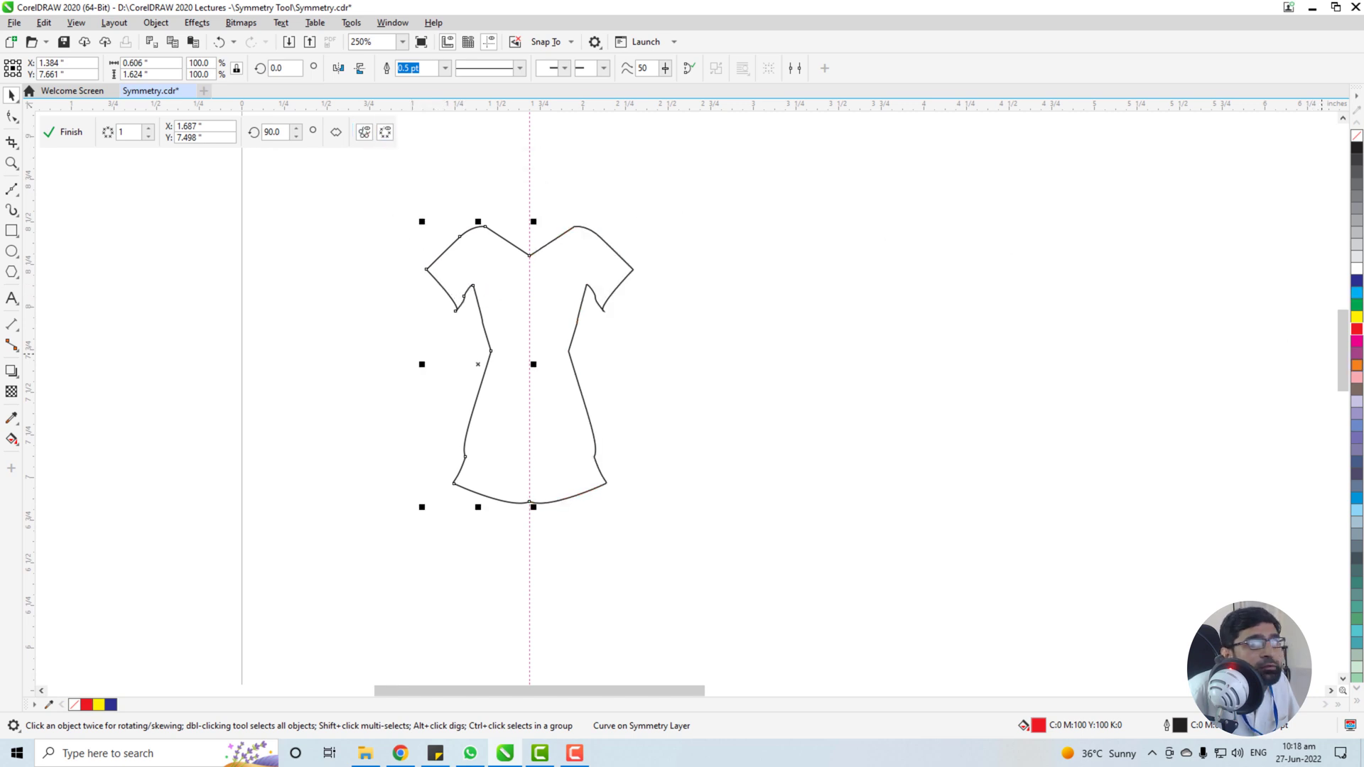
Give the half-shirt a red outline and close its open curve so the red fill takes effect.
right_click(1357, 332)
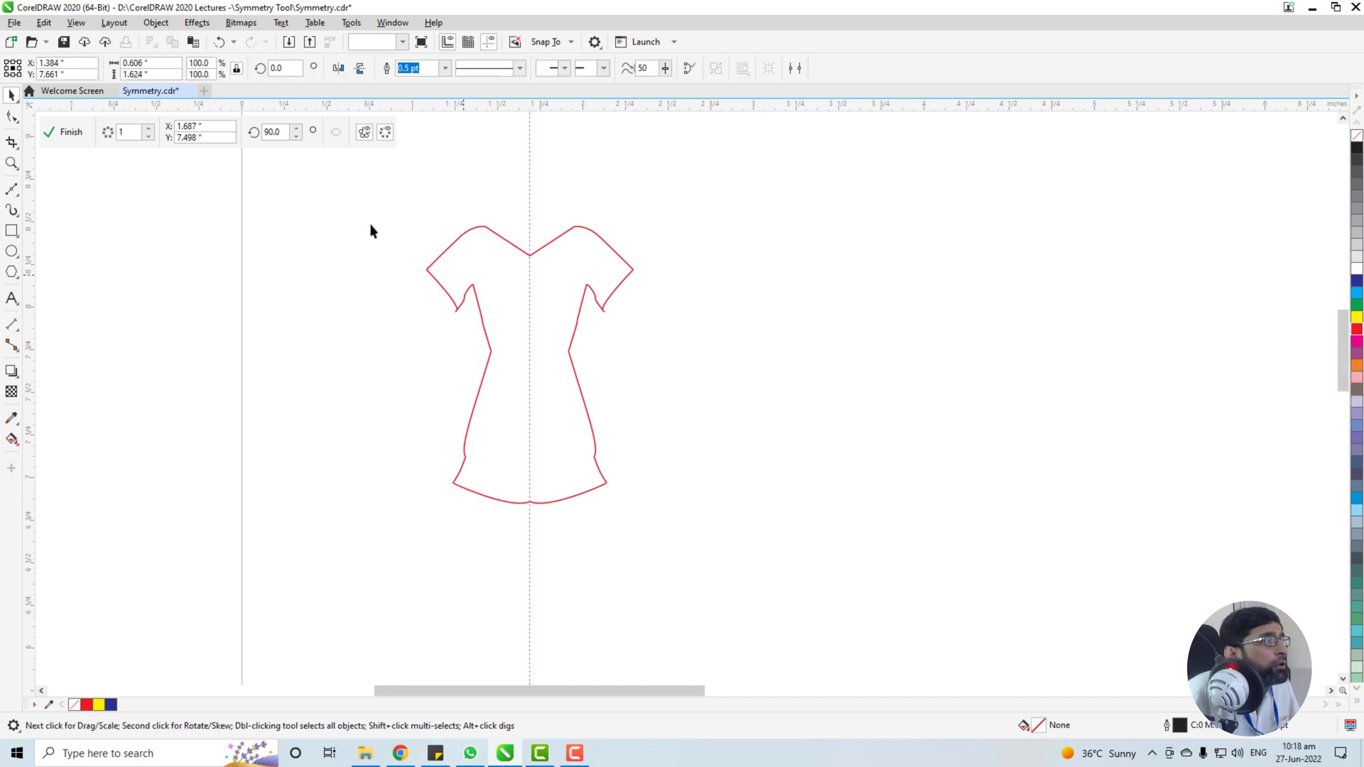
left_click(336, 133)
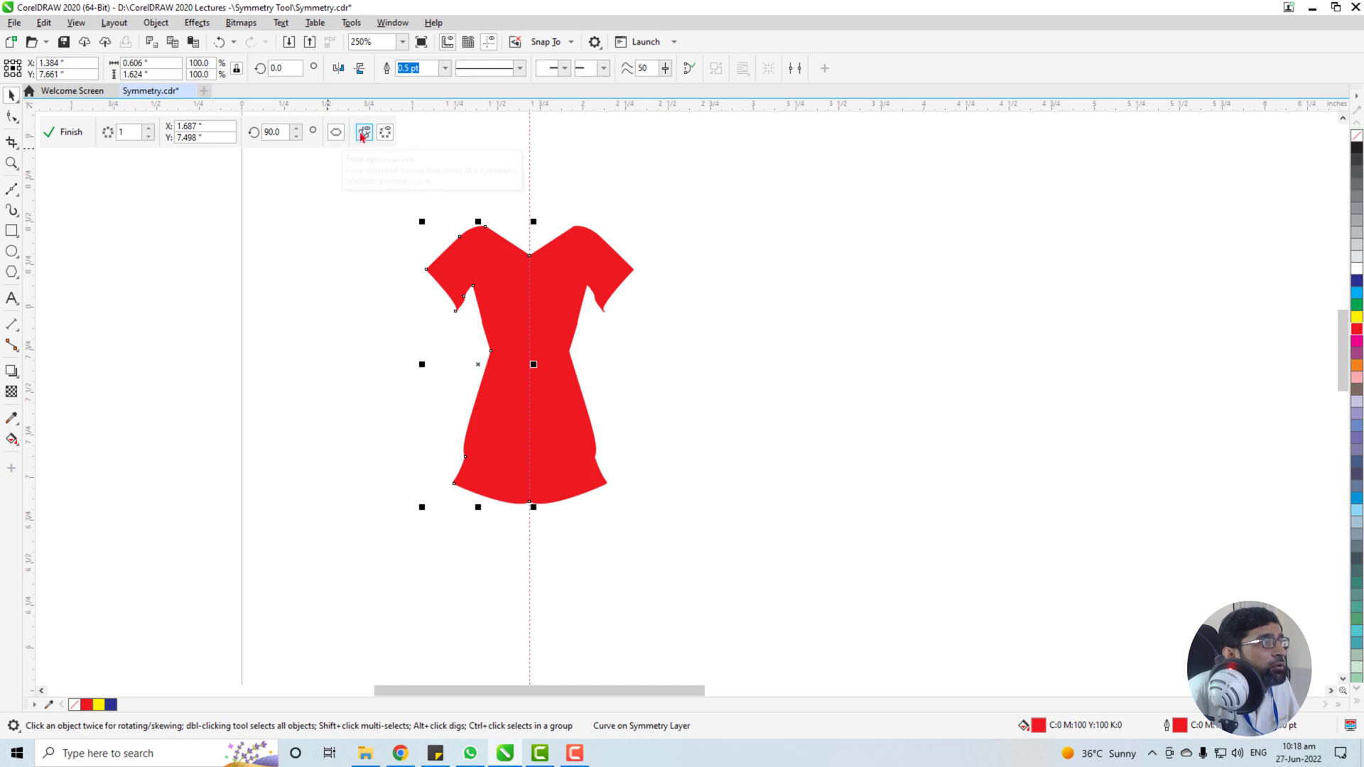
left_click(471, 290)
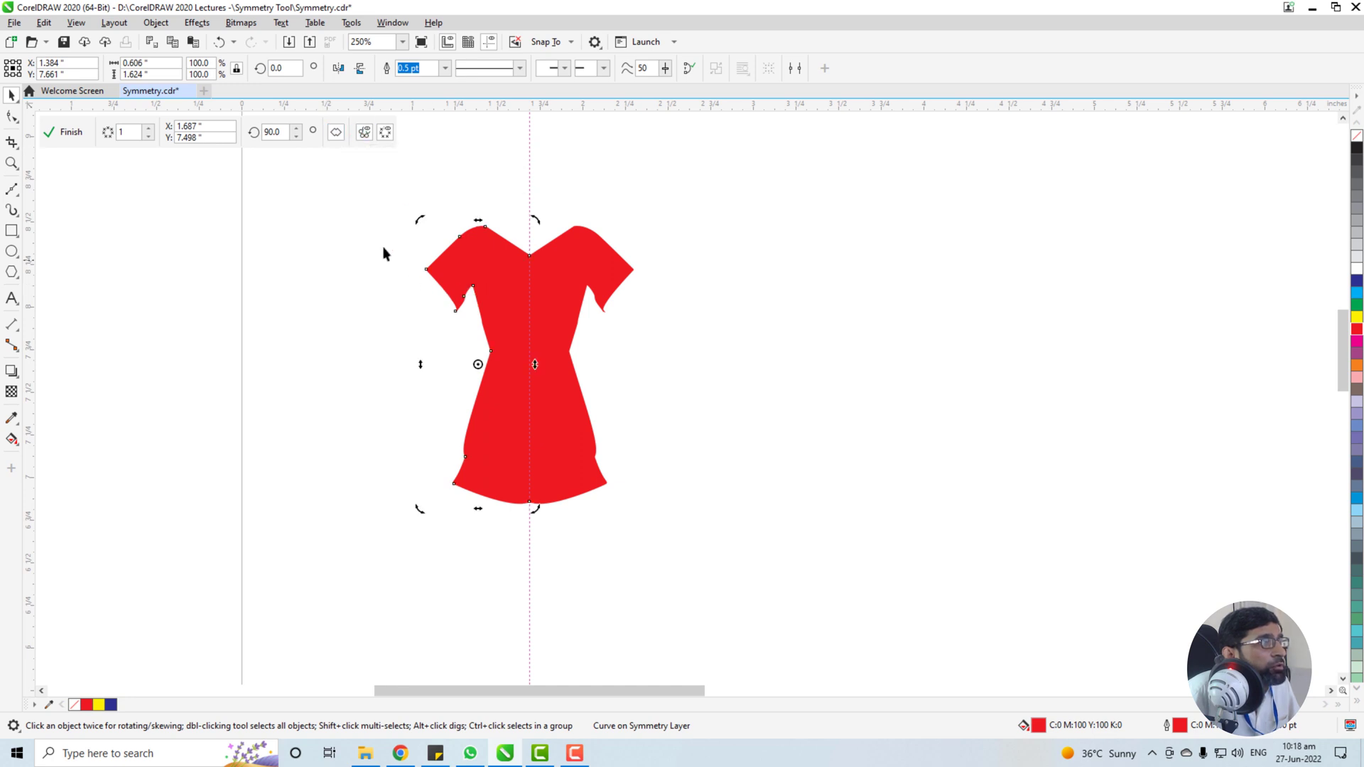
left_click(403, 253)
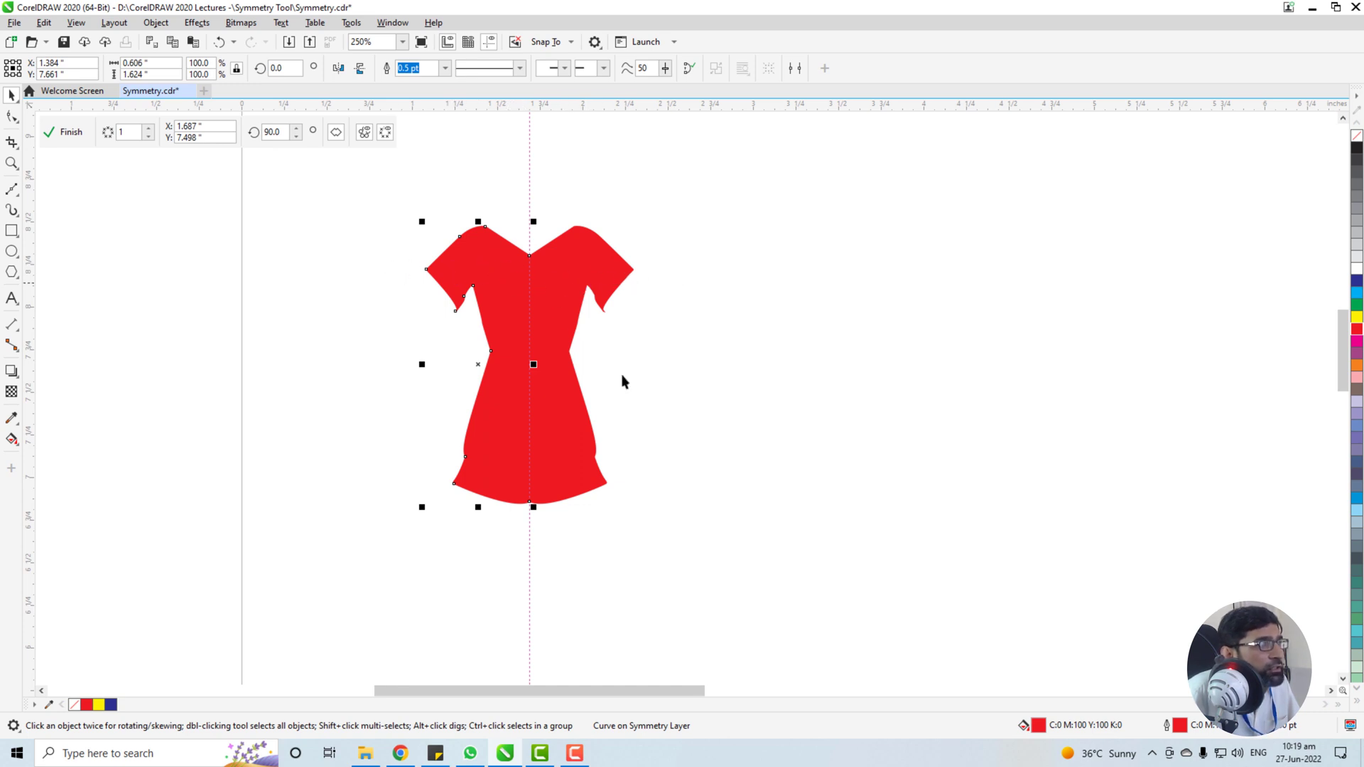
Deselect the red shirt and finish editing its symmetry.
left_click(671, 450)
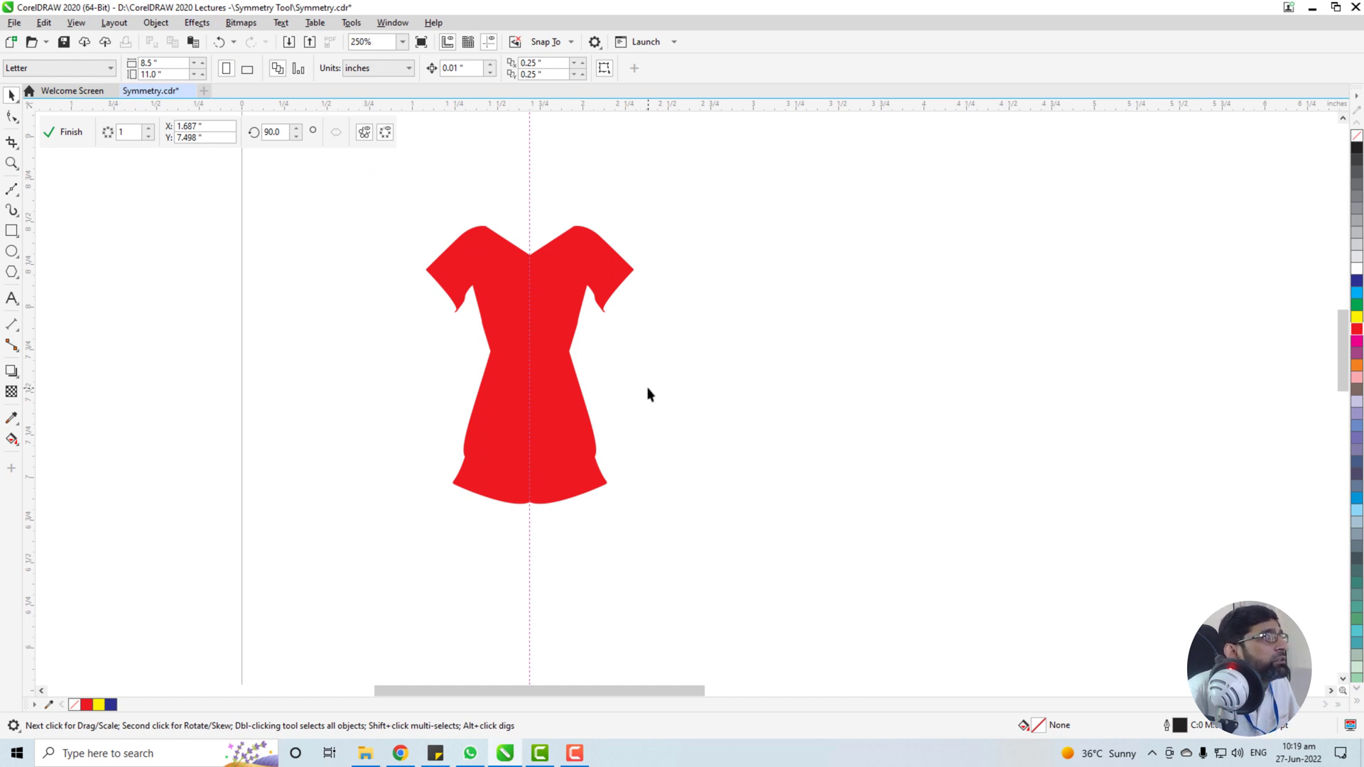
left_click(70, 133)
scroll(615, 353, "down", 5)
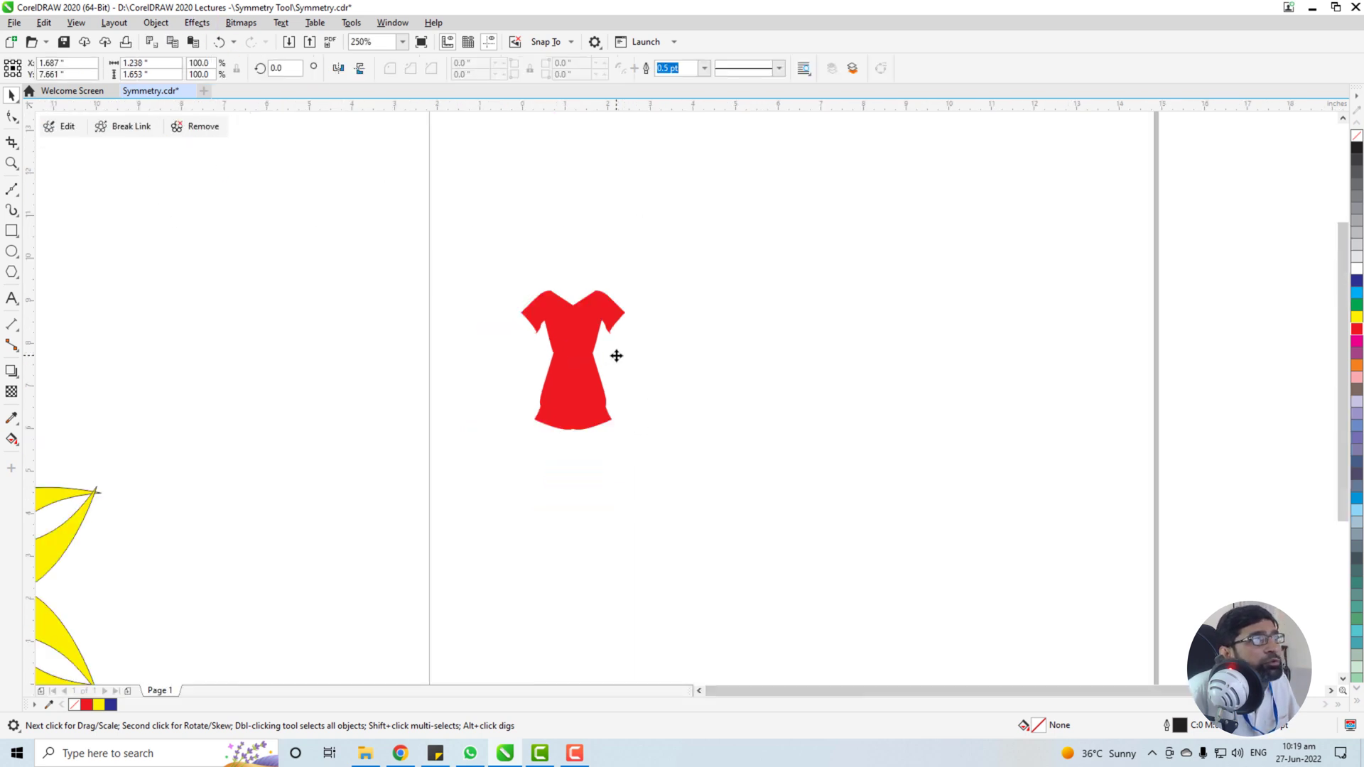